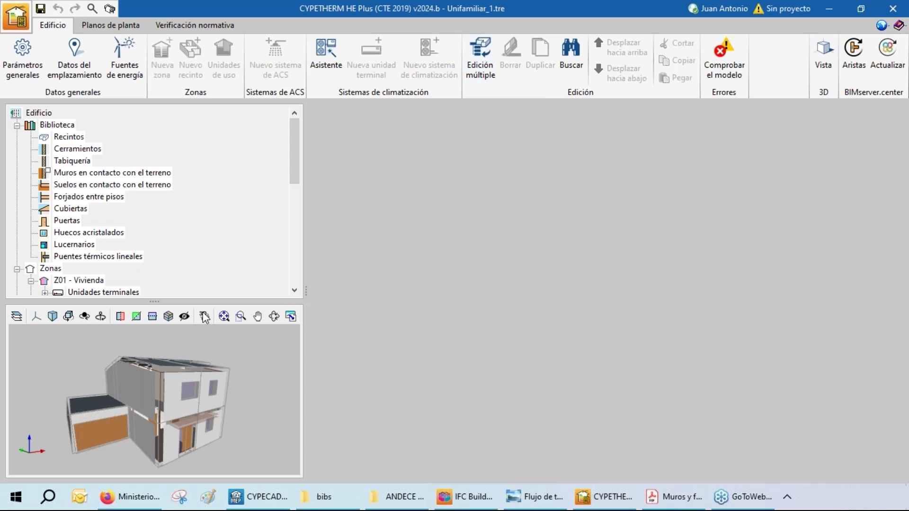
Switch to the browser and examine the CYPETHERM HE Plus section on the ministry's building certification procedures page.
click(141, 496)
click(221, 18)
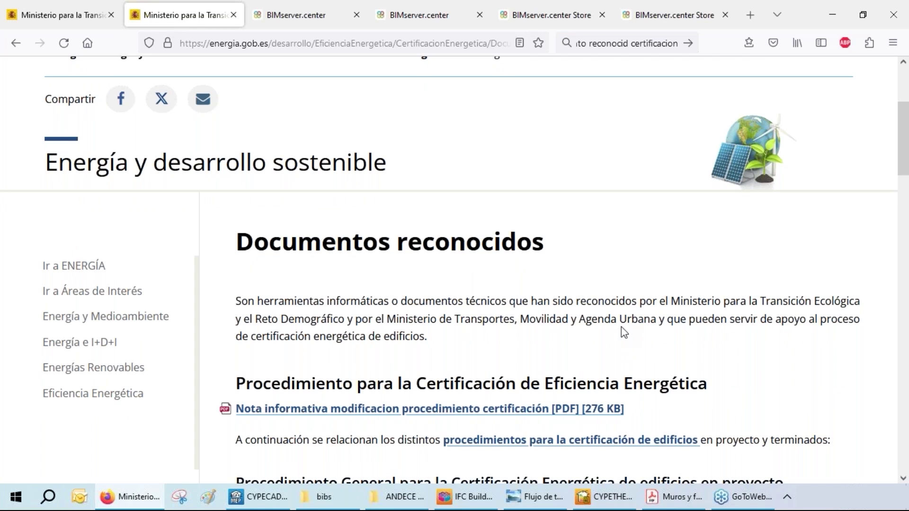
click(56, 9)
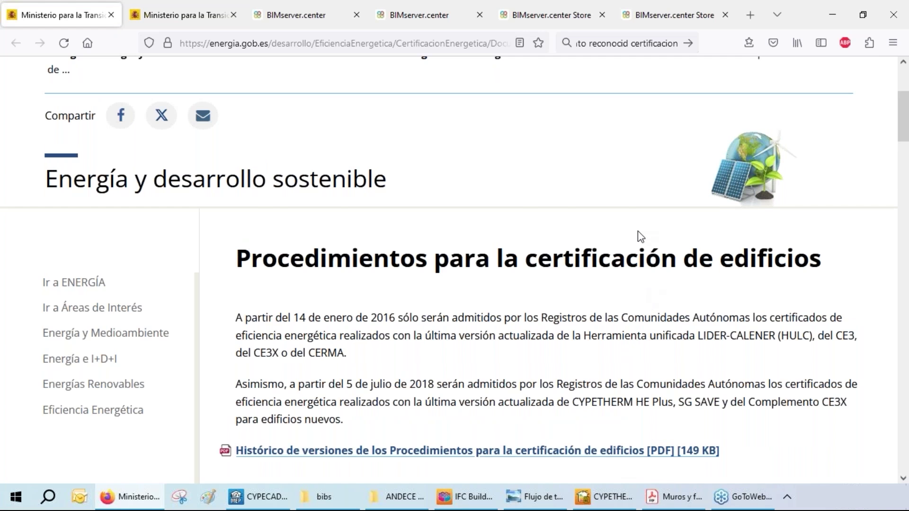
scroll(638, 231, down, 7)
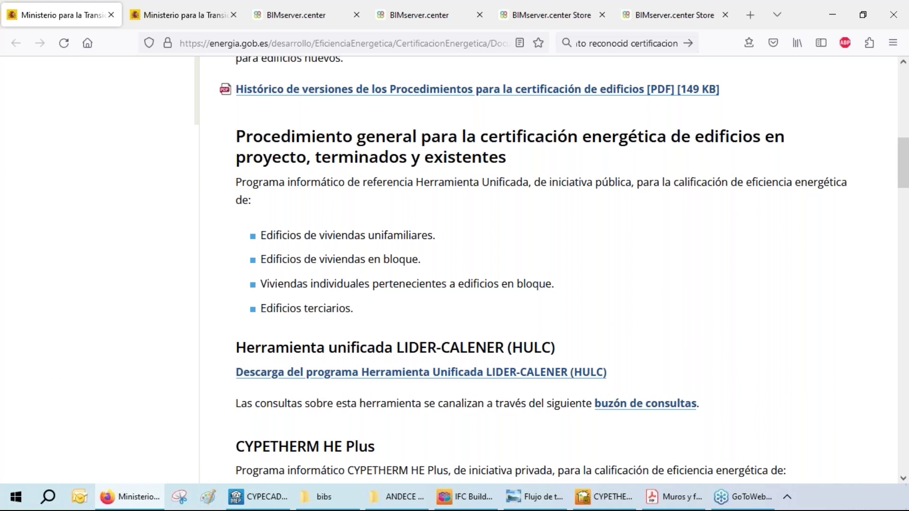
scroll(638, 231, up, 10)
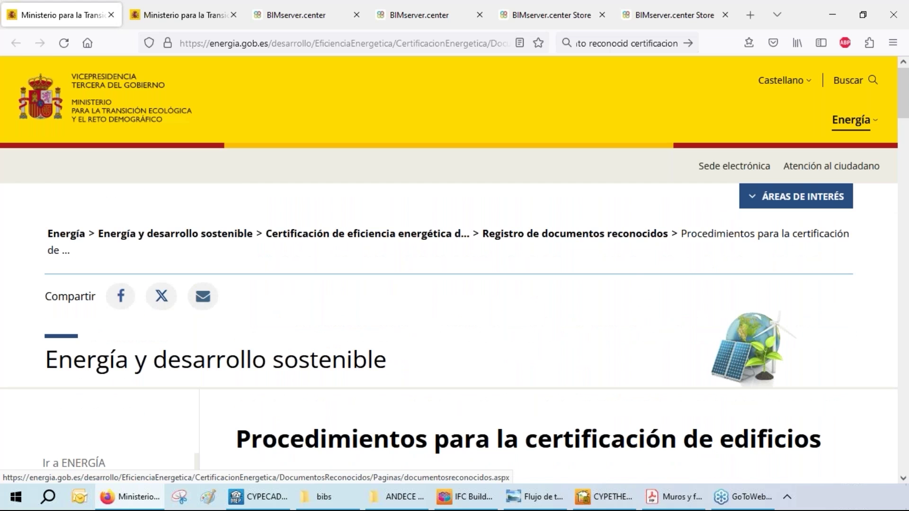
scroll(634, 262, down, 16)
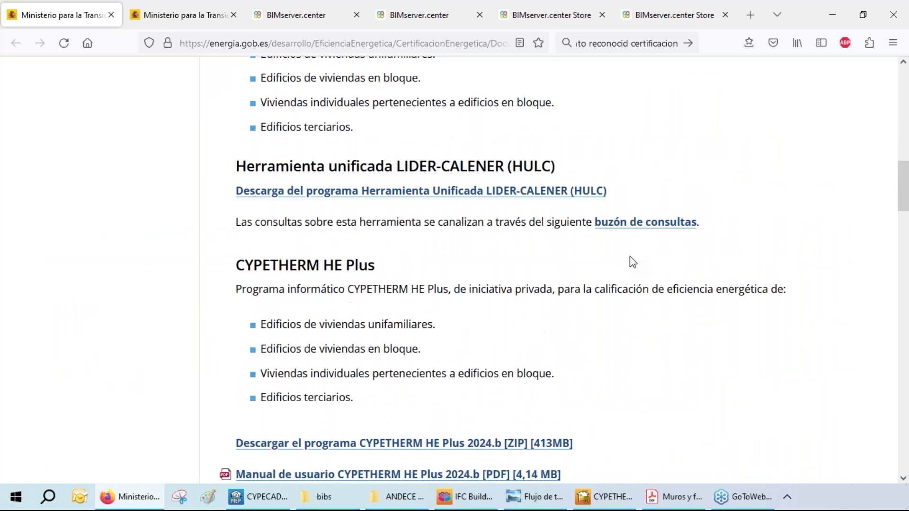
scroll(633, 262, down, 3)
scroll(633, 262, up, 3)
drag(223, 81, 660, 300)
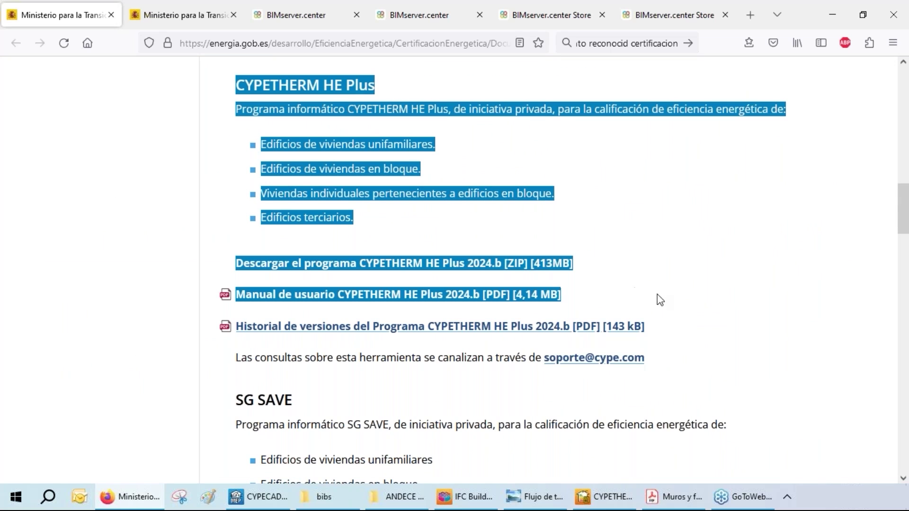
click(746, 243)
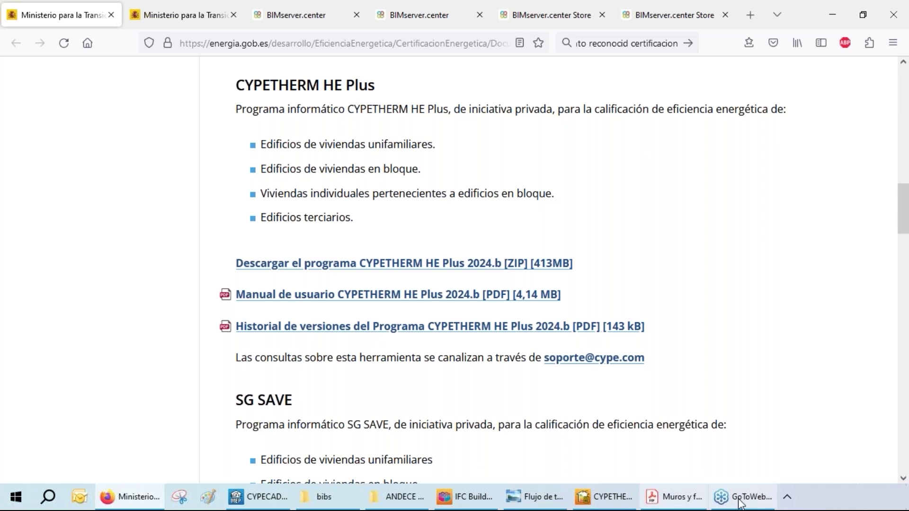
Return to CYPETHERM HE Plus and review the Reforma, Cambio de uso and Ampliación building use options in the general parameters.
click(604, 497)
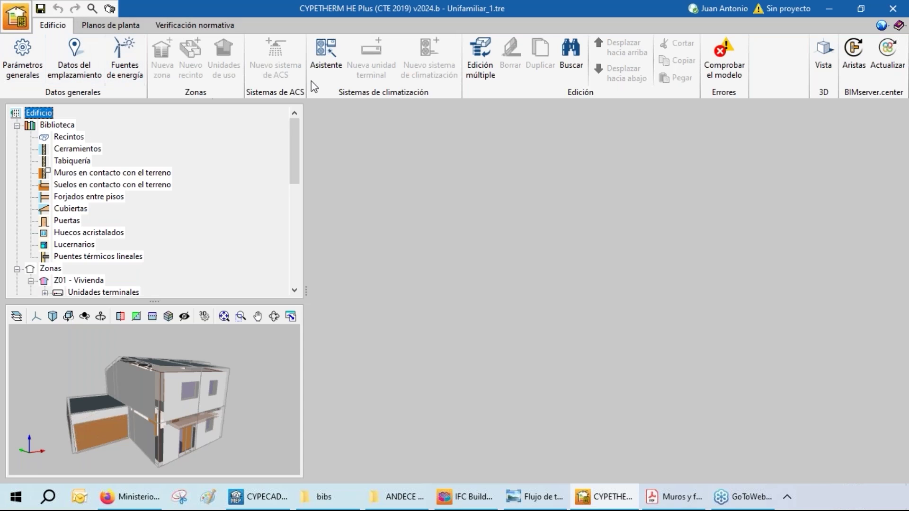
click(23, 75)
drag(282, 44, 497, 63)
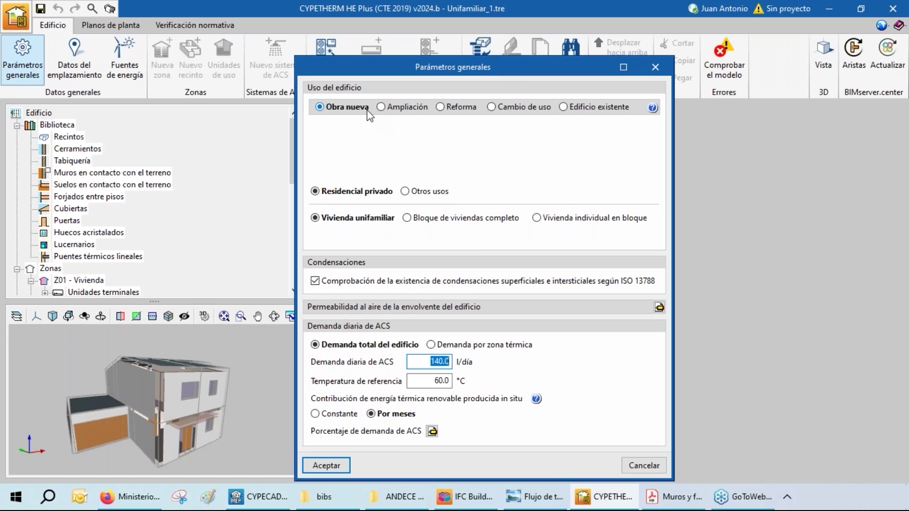
click(456, 107)
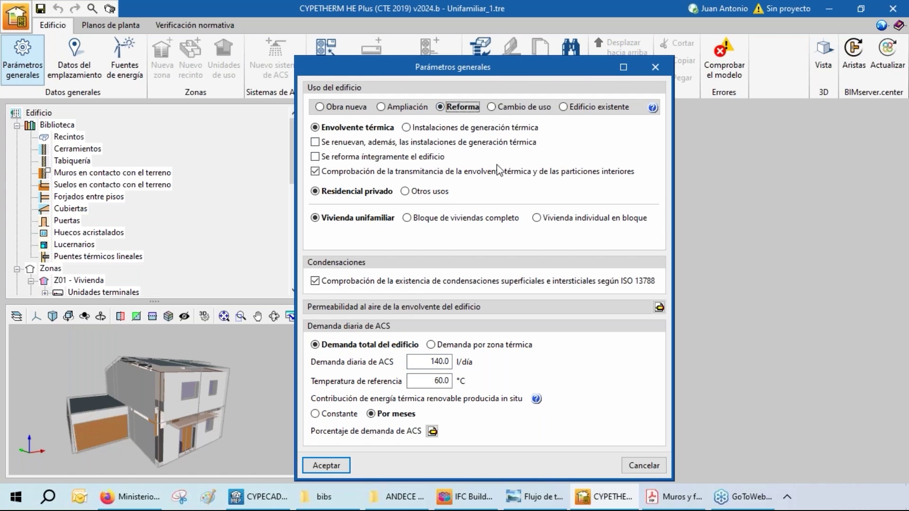
click(533, 110)
click(404, 114)
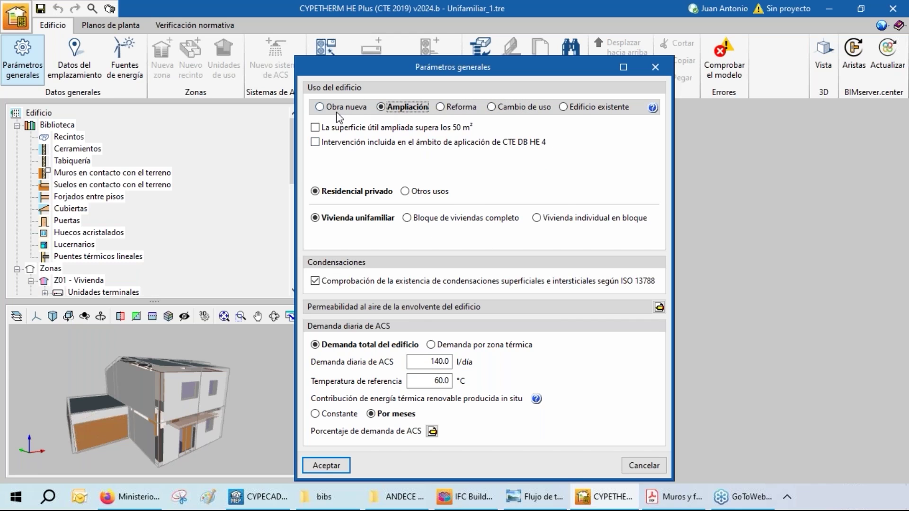
Read the help on the building use types, then set the building use back to Obra nueva.
click(652, 109)
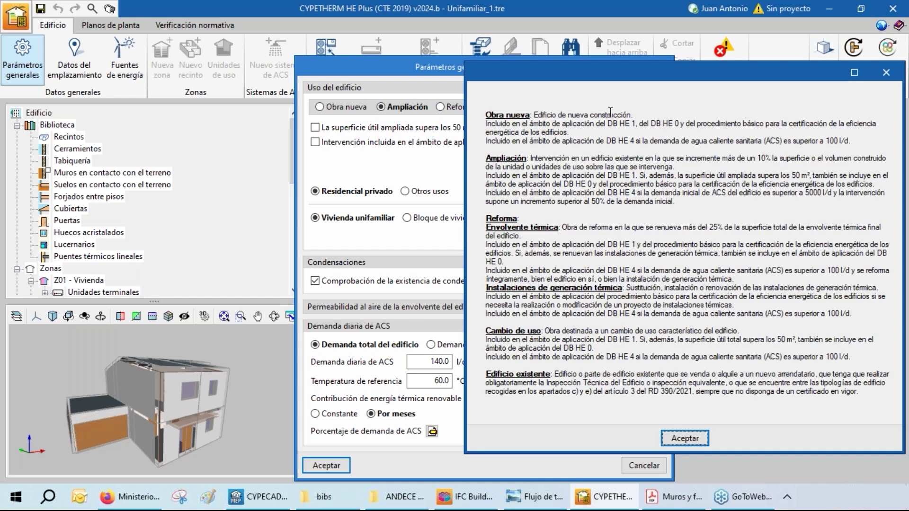
drag(625, 70, 547, 68)
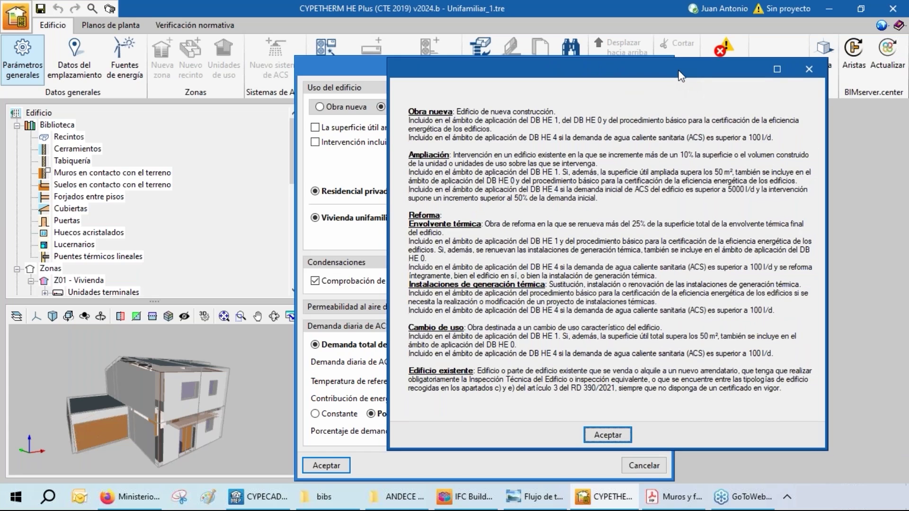
drag(682, 75, 711, 82)
click(839, 76)
click(343, 106)
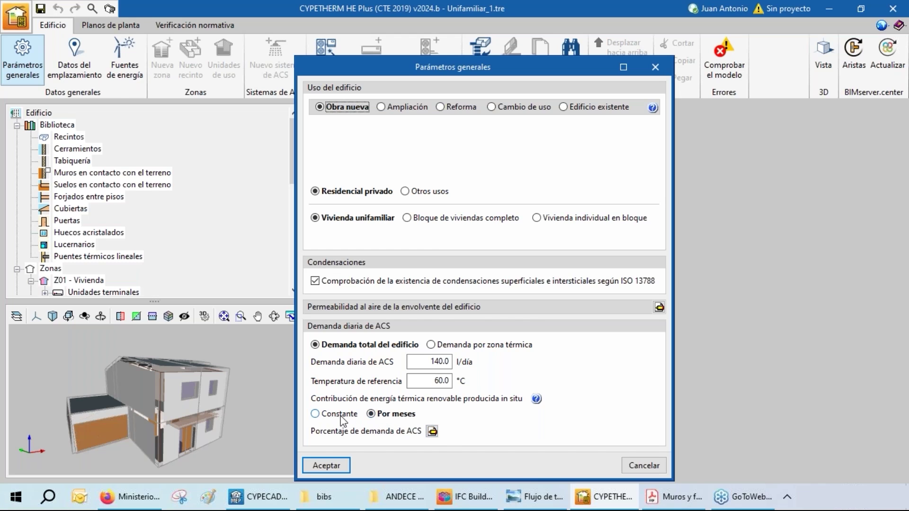
Review the monthly and constant options for the renewable contribution to ACS demand, and leave the general parameters without saving.
click(432, 431)
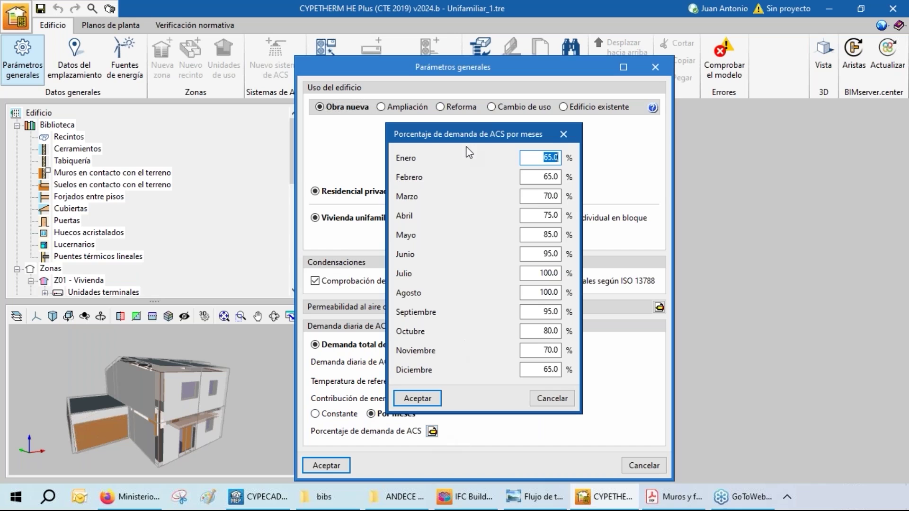
click(568, 134)
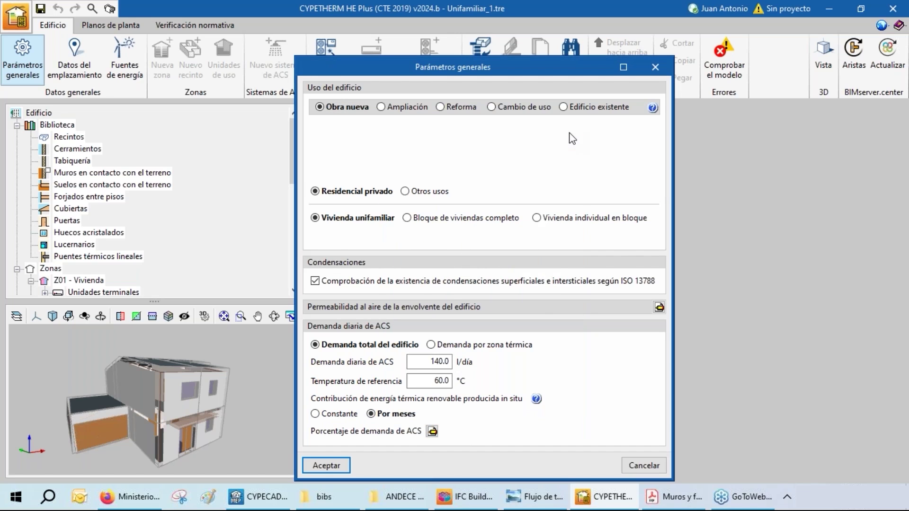
click(328, 415)
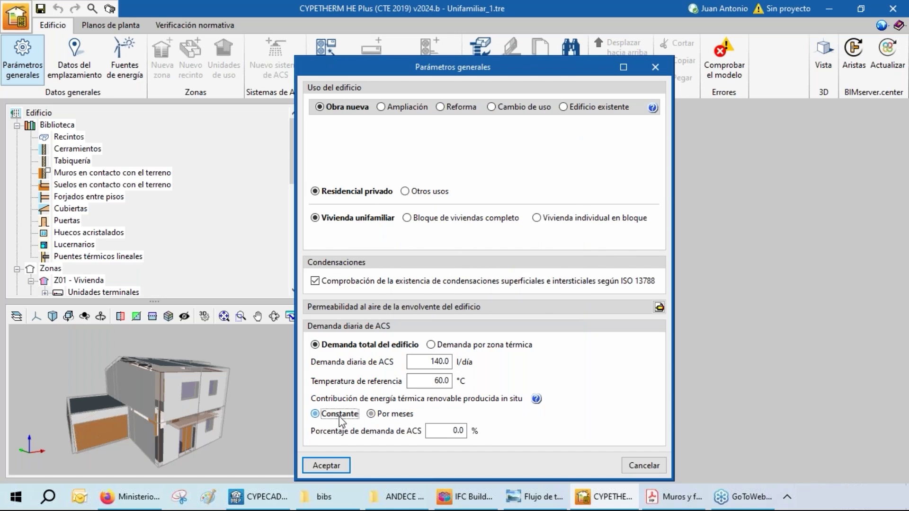
click(396, 415)
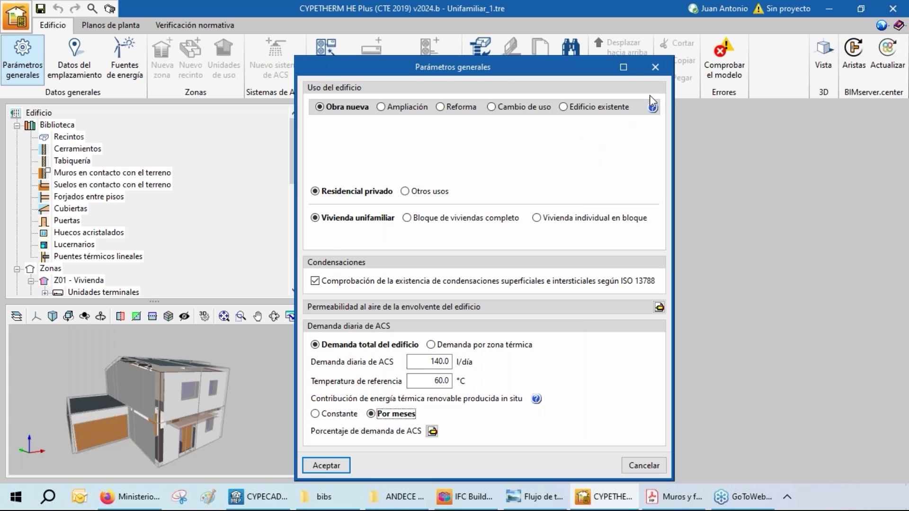
click(655, 72)
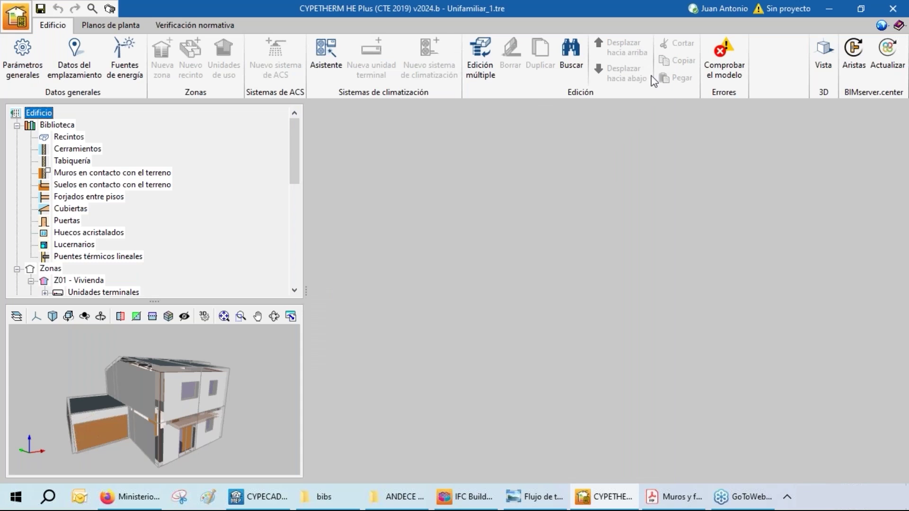
Review the site data, including climate zoning, the province location map and the climate graphs, then accept the dialog.
click(75, 71)
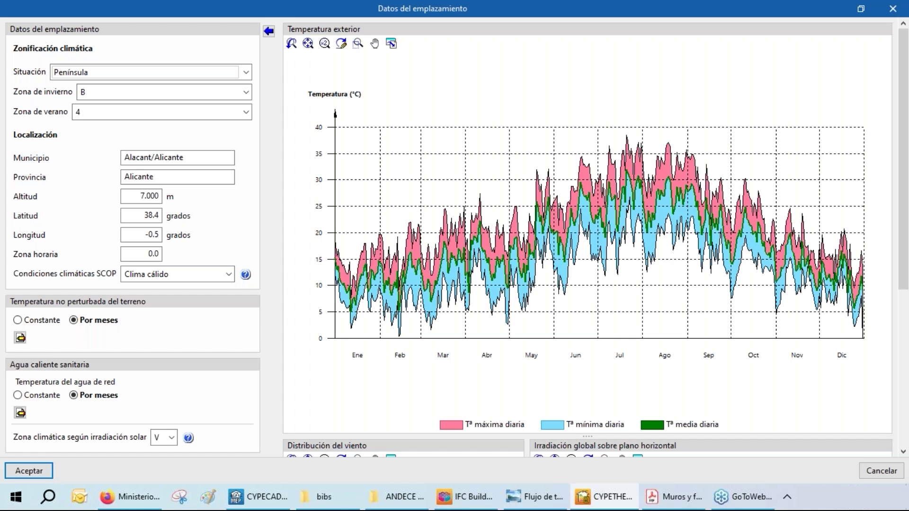
click(269, 31)
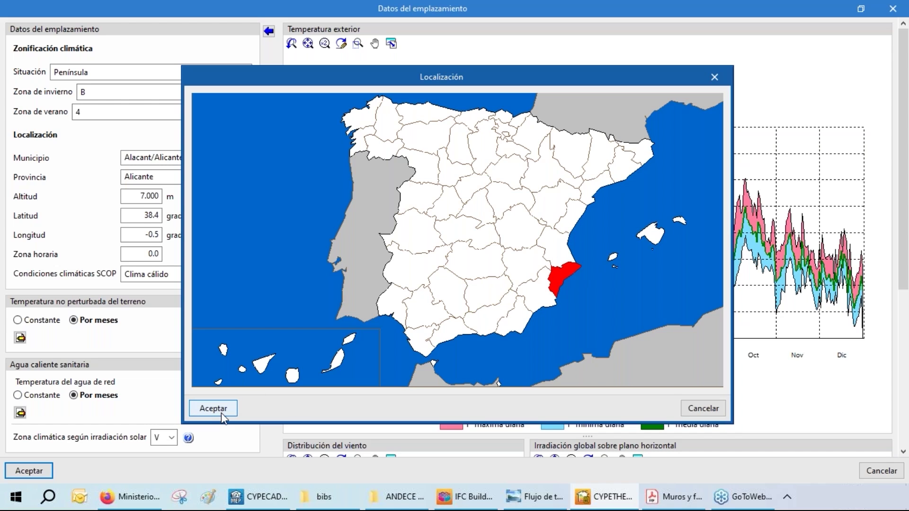
click(713, 83)
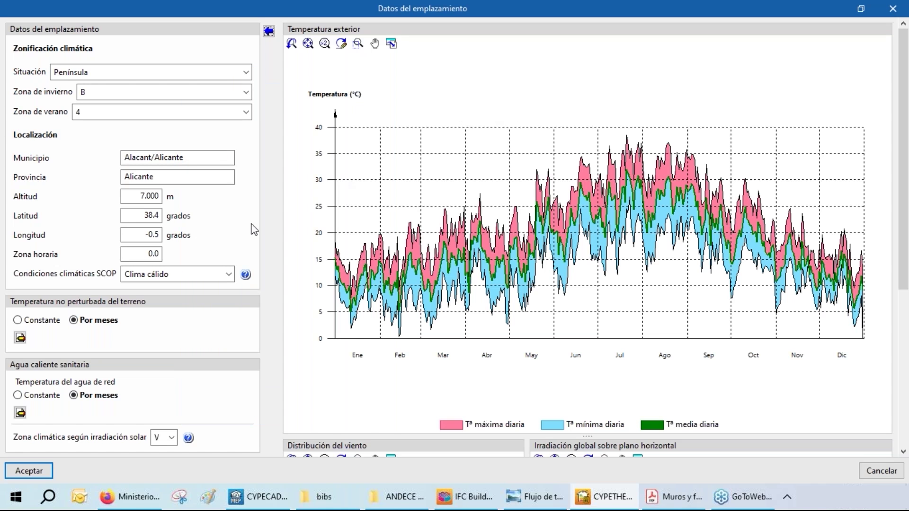
scroll(85, 360, down, 4)
click(31, 471)
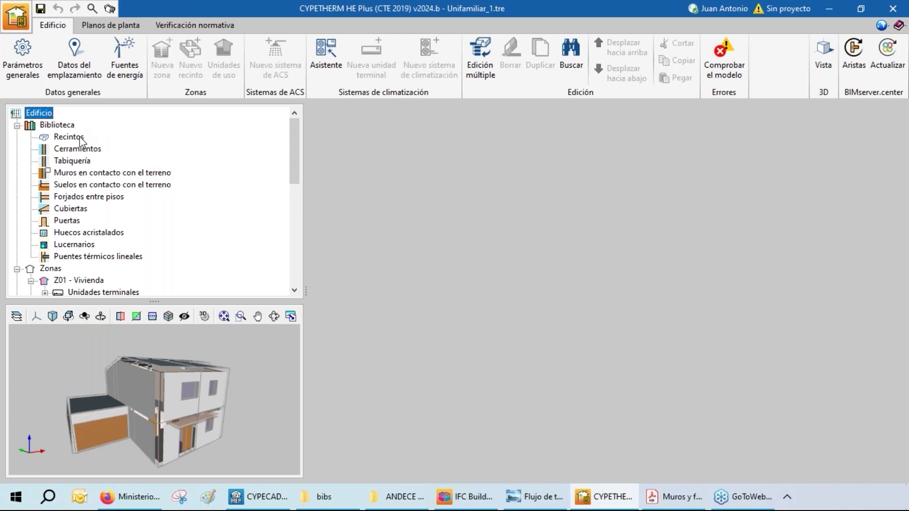
Look through the building library entries for Recintos, Cerramientos and Muros en contacto con el terreno.
scroll(76, 204, down, 2)
scroll(66, 207, up, 2)
click(68, 138)
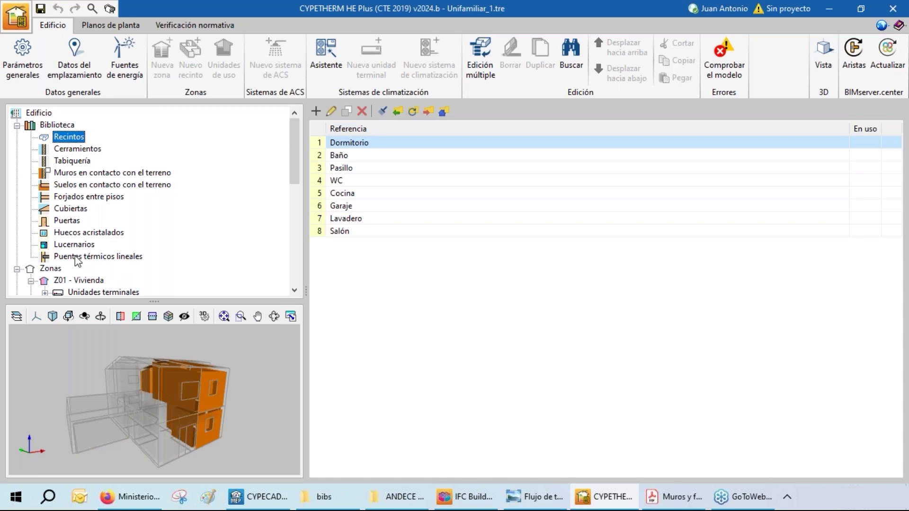
click(71, 150)
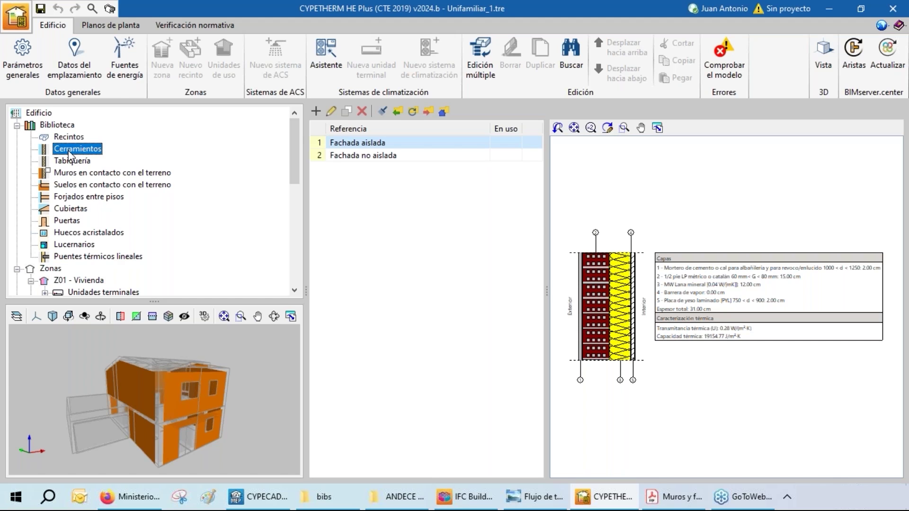
click(75, 173)
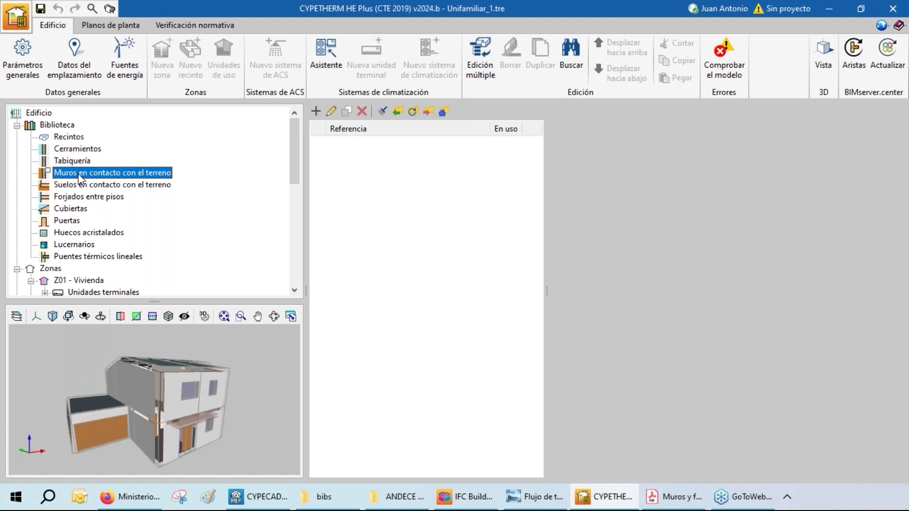
Inspect the Dormitorio room type's habitability and ventilation settings, trying No habitable and restoring Habitable, and leave without saving.
click(69, 137)
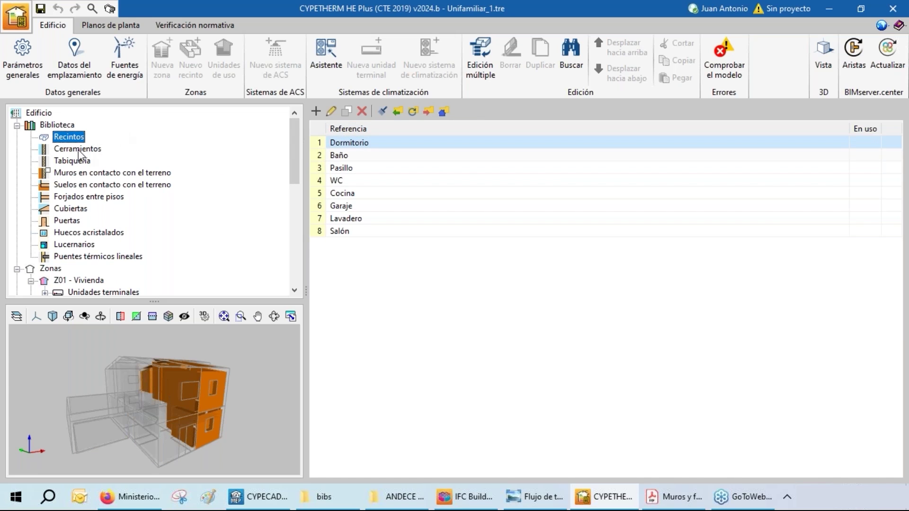
double_click(368, 149)
drag(465, 84, 559, 85)
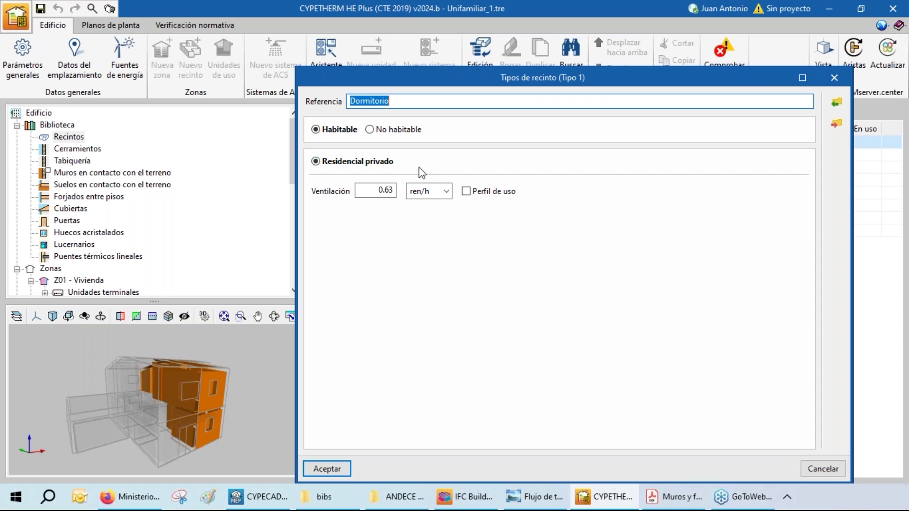
click(394, 132)
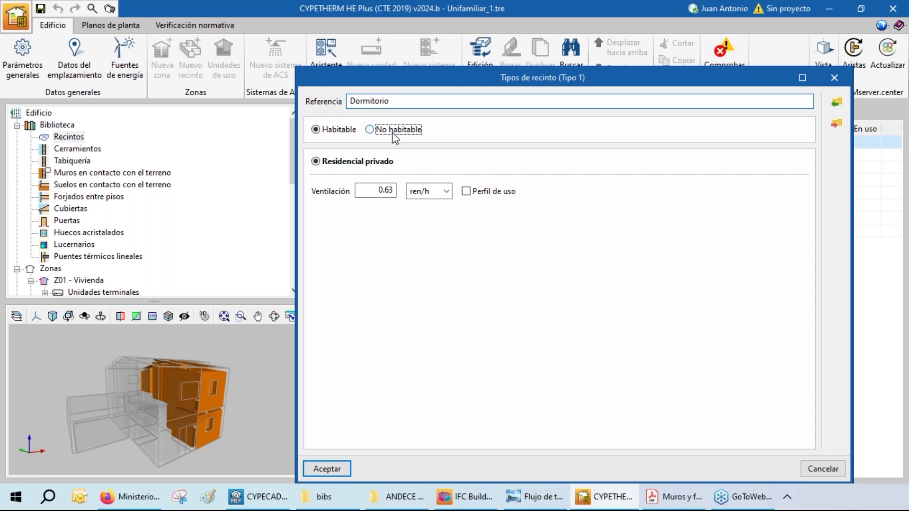
click(317, 129)
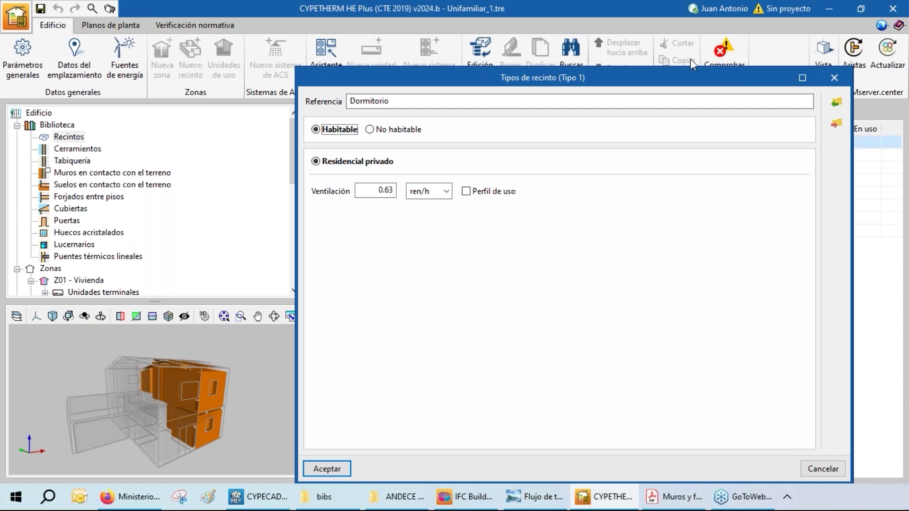
click(835, 78)
Look through the library's Cerramientos, Tabiquería, Muros en contacto con el terreno and Puertas categories.
click(75, 152)
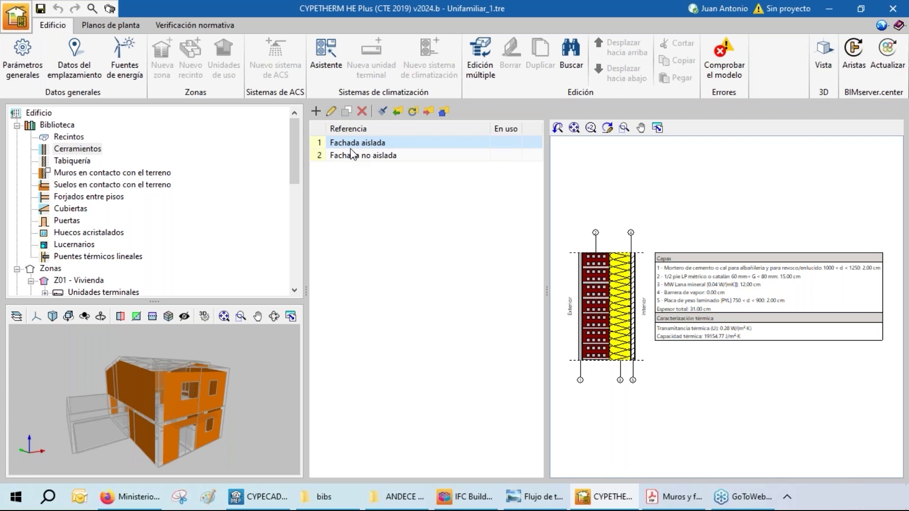
click(73, 160)
click(125, 173)
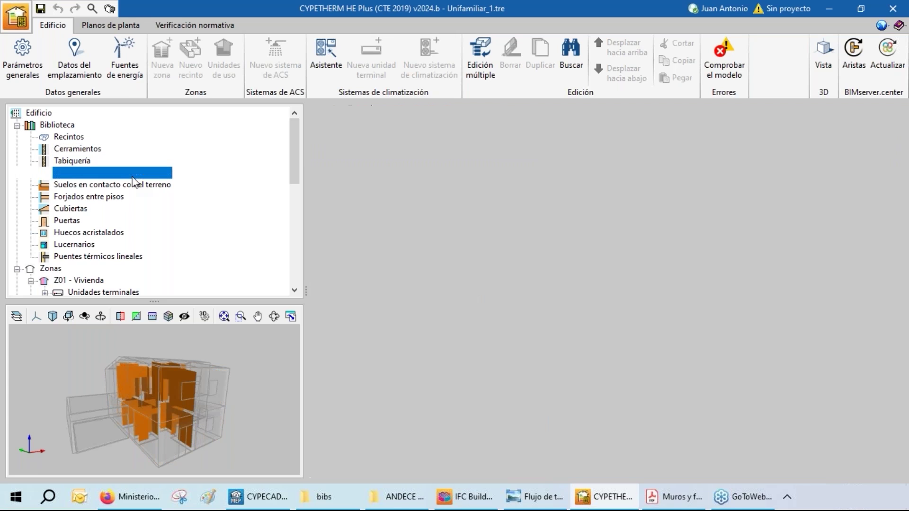
click(69, 223)
Open the Puerta 90x210 glazed opening type and examine its glazed and opaque fraction properties.
click(71, 233)
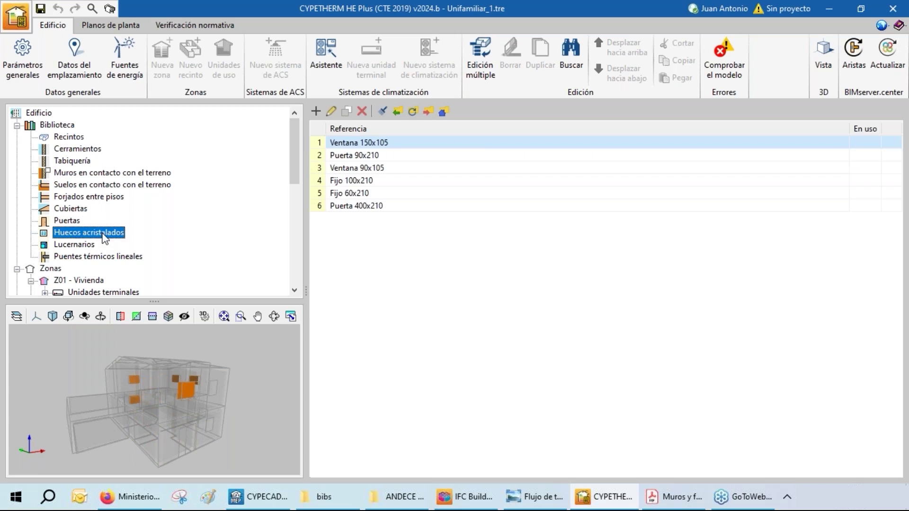
click(362, 155)
double_click(362, 155)
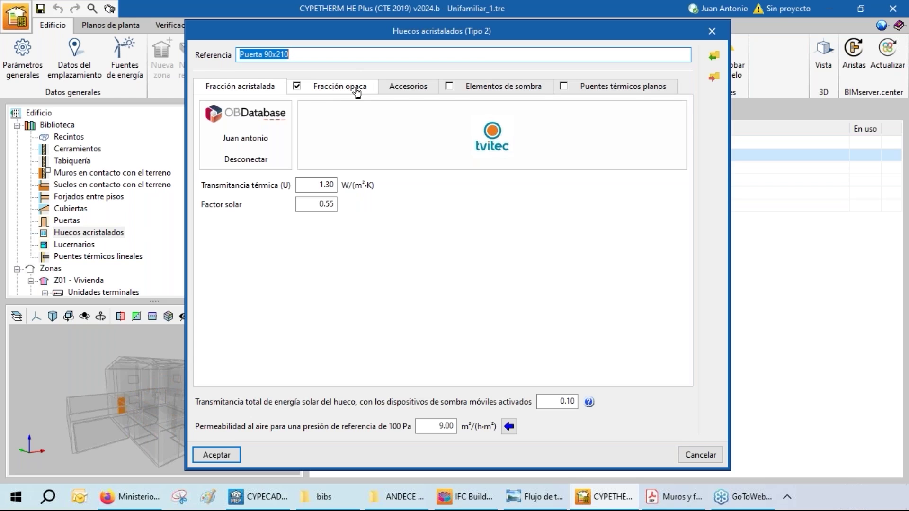
click(334, 90)
key(Return)
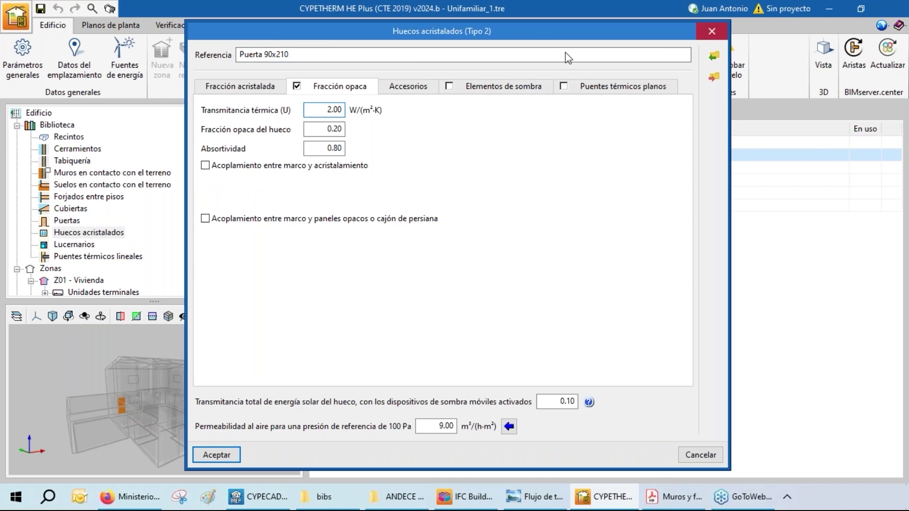
Close the glazed opening type and examine the Z01 - Vivienda zone's classification, operational conditions and ventilation settings.
scroll(108, 222, down, 3)
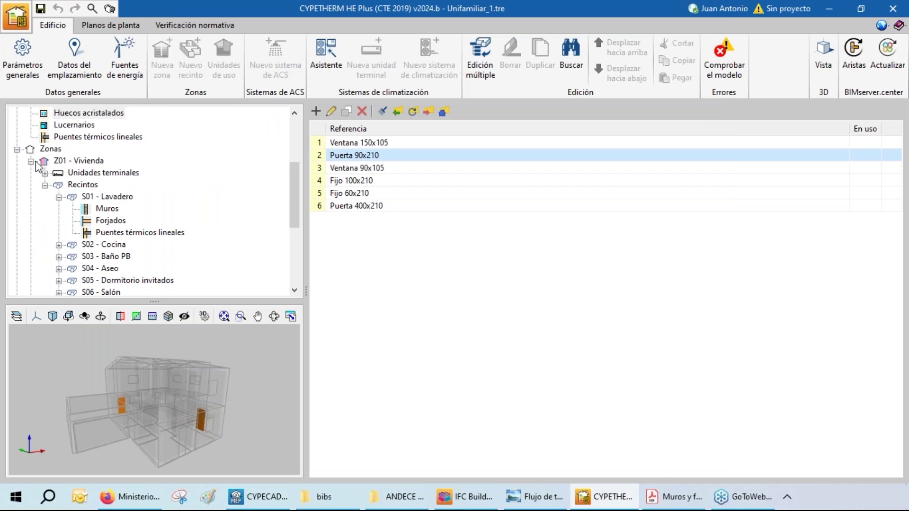
click(53, 152)
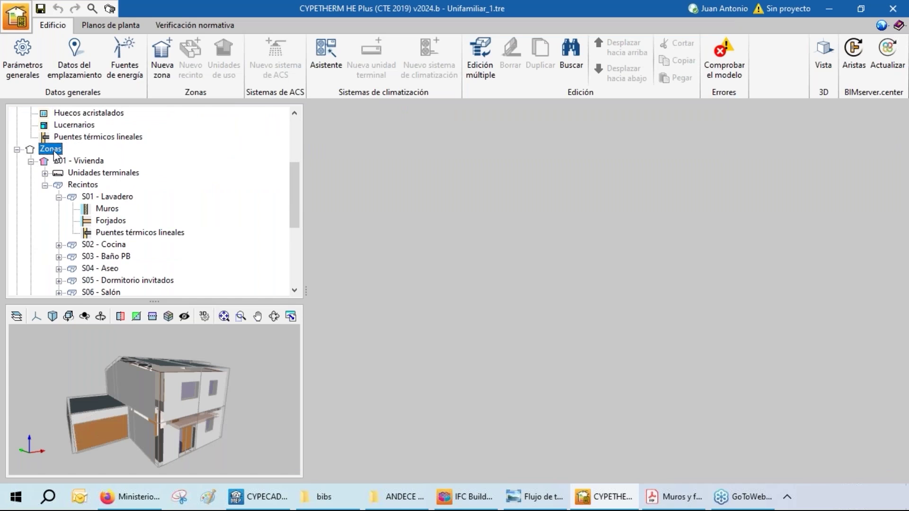
click(98, 162)
click(31, 161)
scroll(55, 189, up, 2)
scroll(99, 222, down, 2)
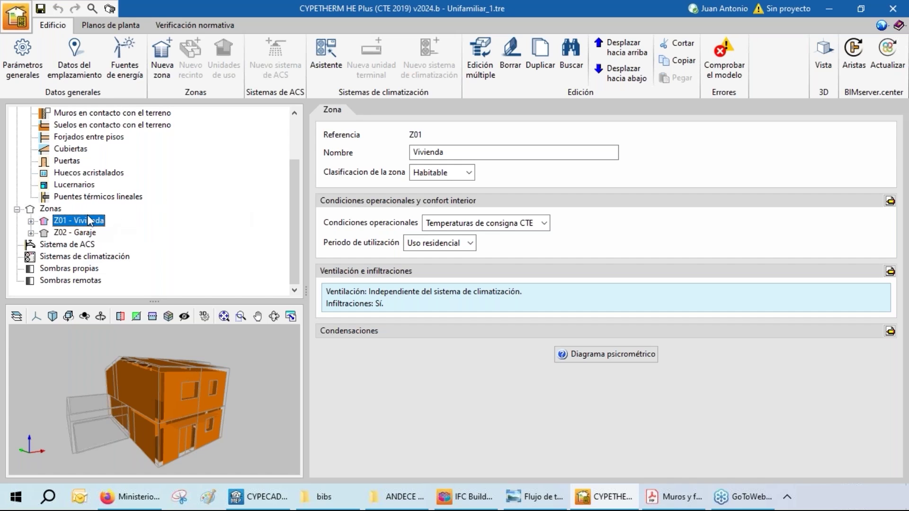
click(36, 223)
click(45, 137)
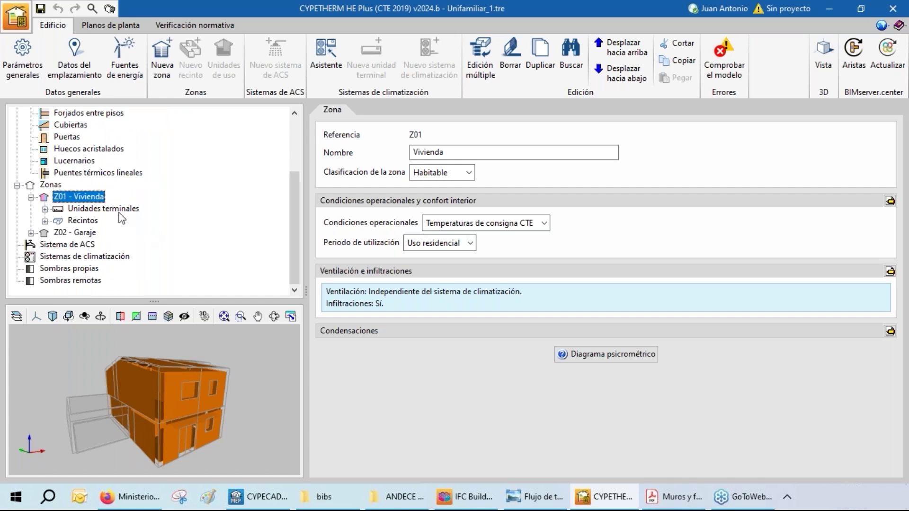
Inspect the S02 - Cocina room's data and its assigned library room type, leaving the type unedited.
click(45, 221)
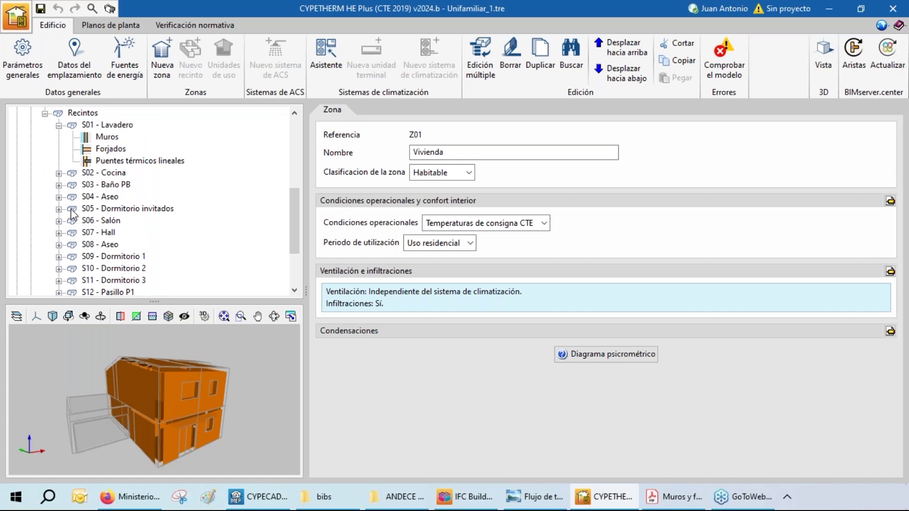
click(104, 174)
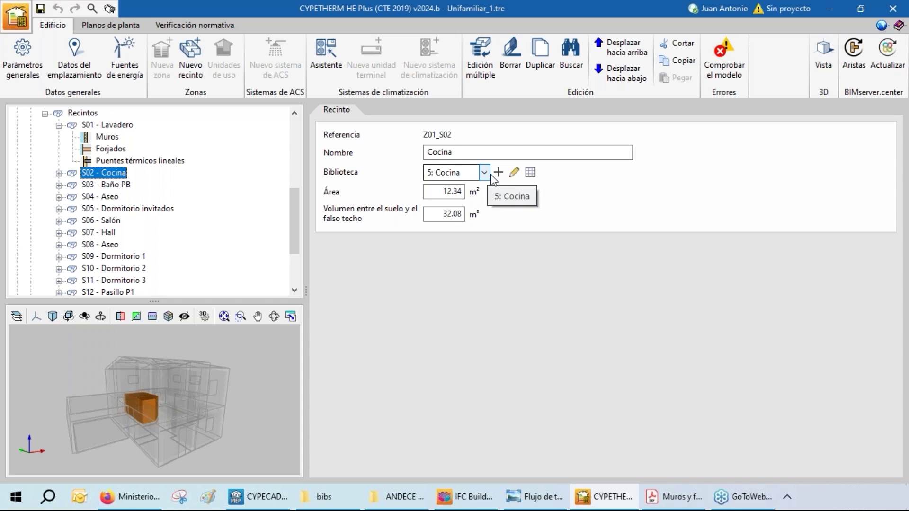
click(515, 173)
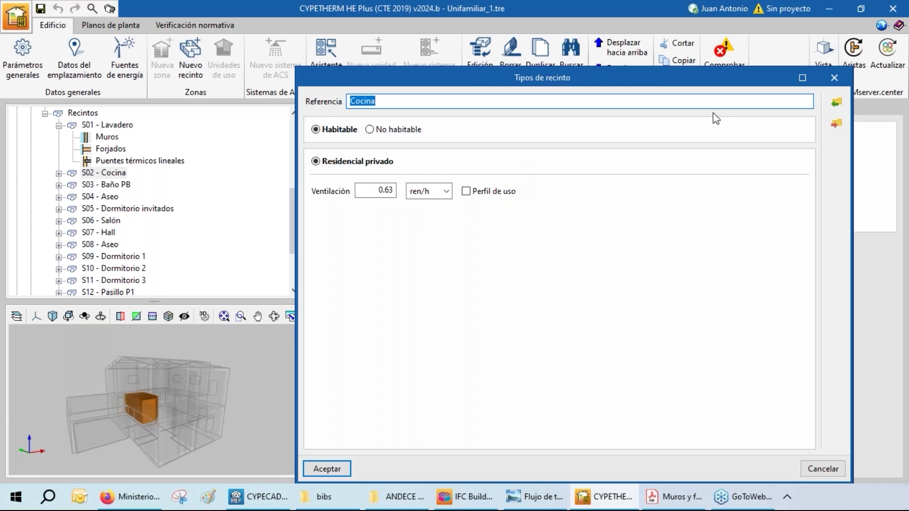
click(833, 78)
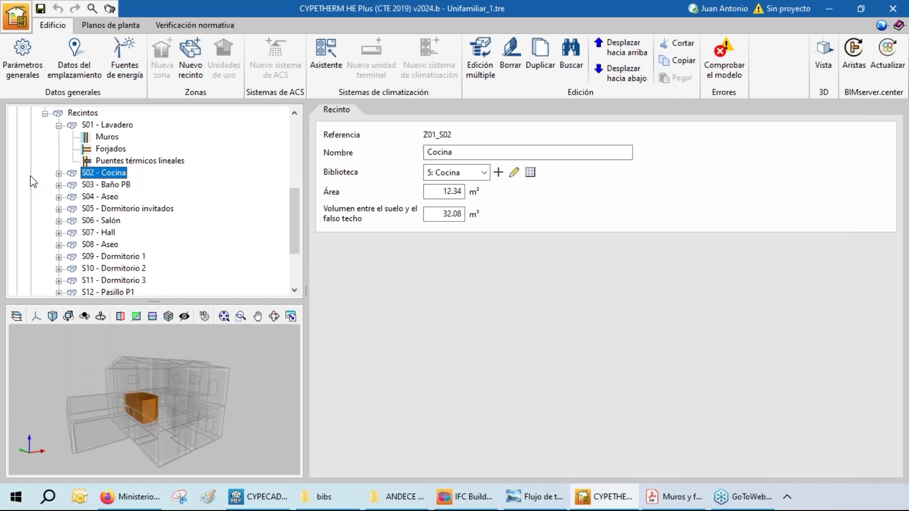
Look through the Cocina room's walls and check the data and openings of its exterior enclosure Z01_S02_W01.
click(60, 173)
click(97, 185)
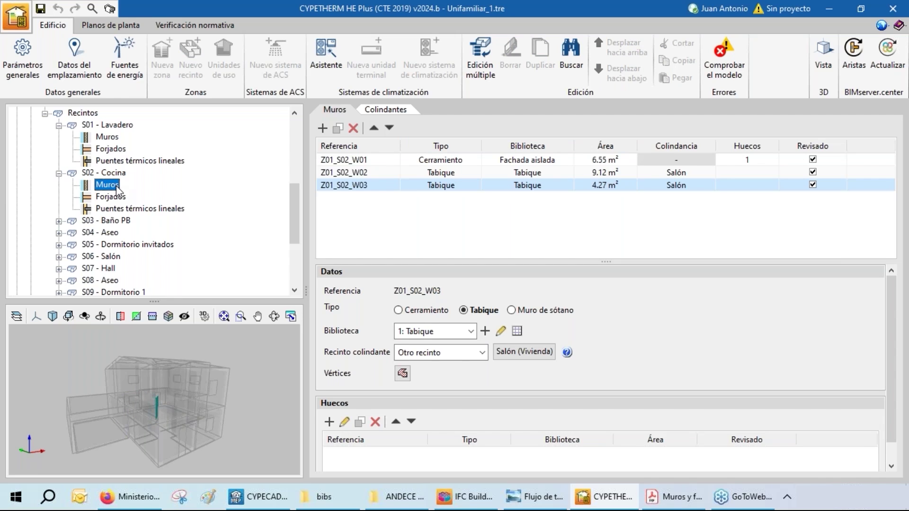
click(368, 162)
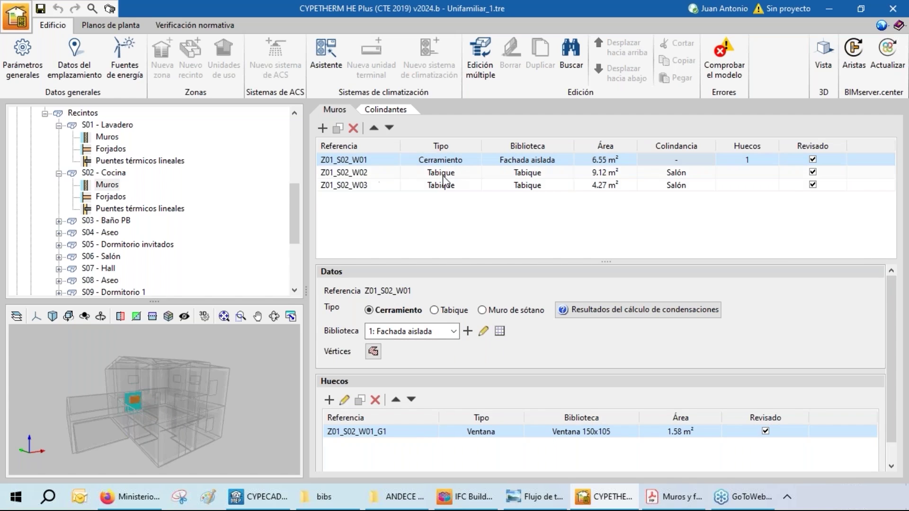
scroll(184, 199, down, 4)
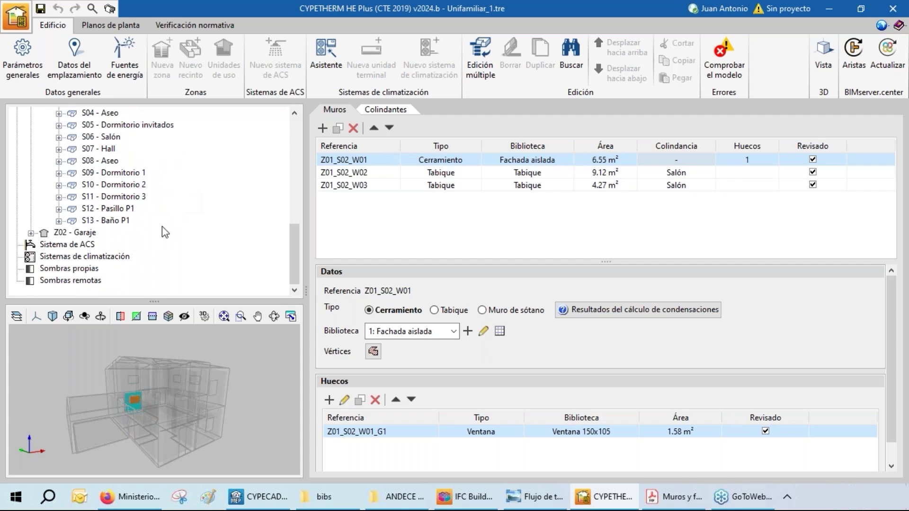
Review the building's domestic hot water system, climate control systems, own shadows and remote shadows.
click(72, 245)
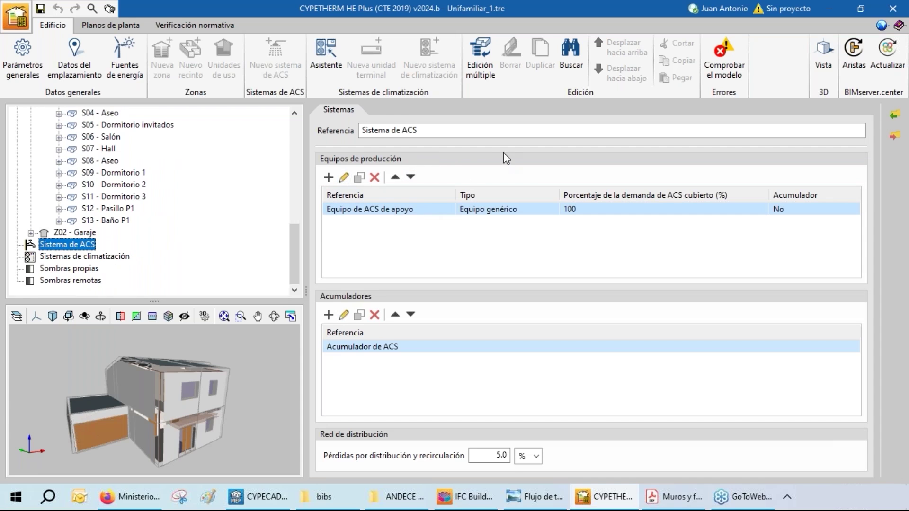
click(102, 259)
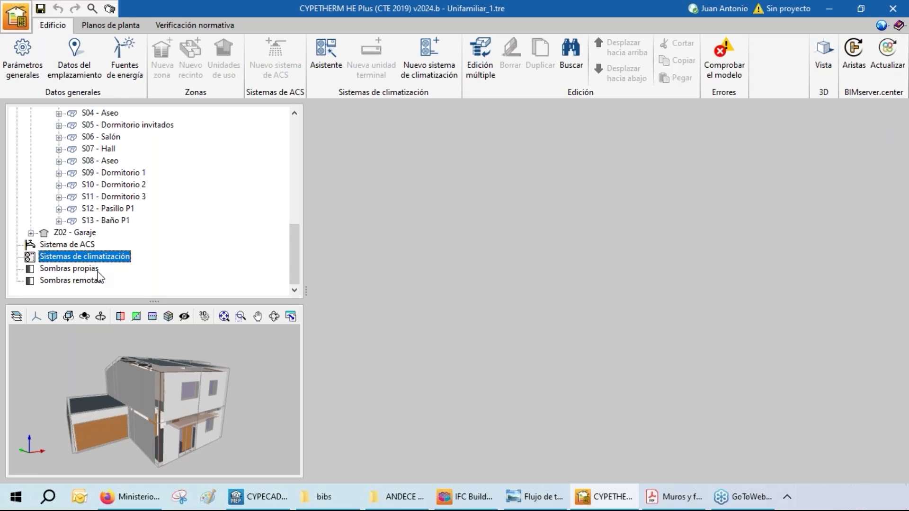
click(85, 271)
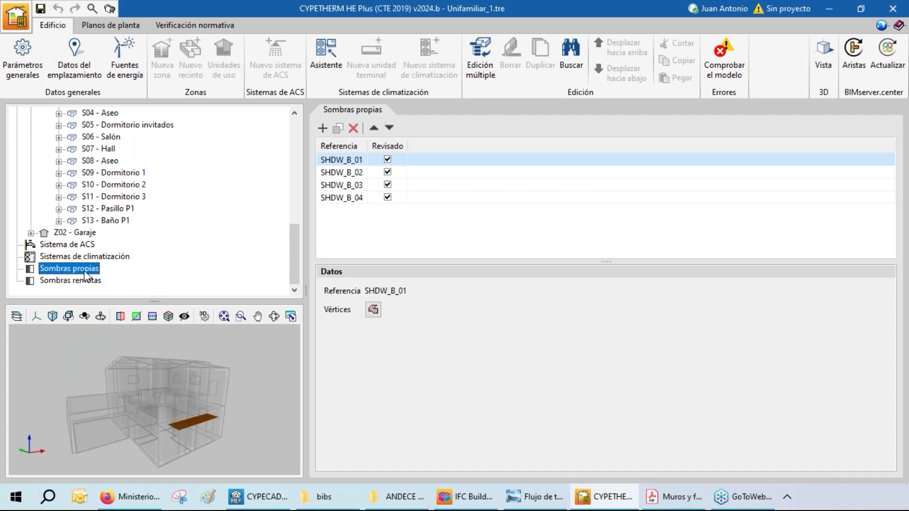
click(84, 282)
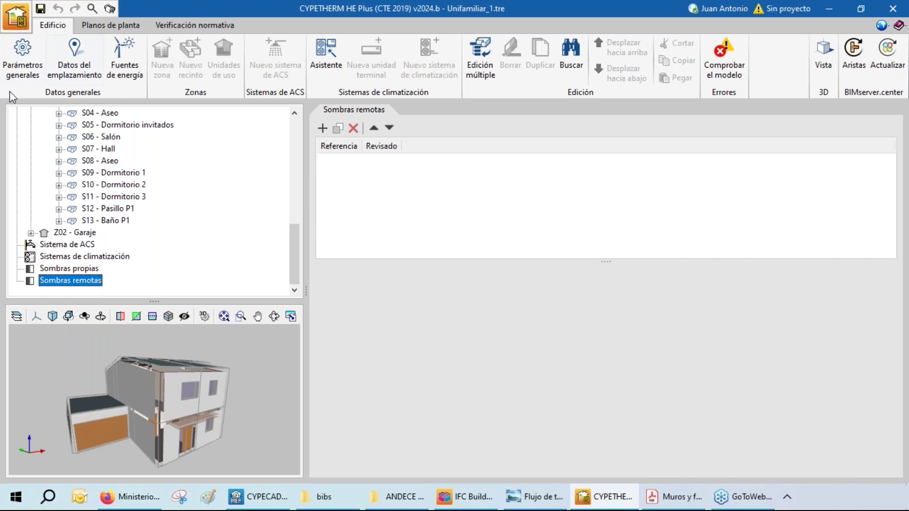
View the linear thermal bridges assigned to the S01 - Lavadero room.
scroll(194, 192, up, 12)
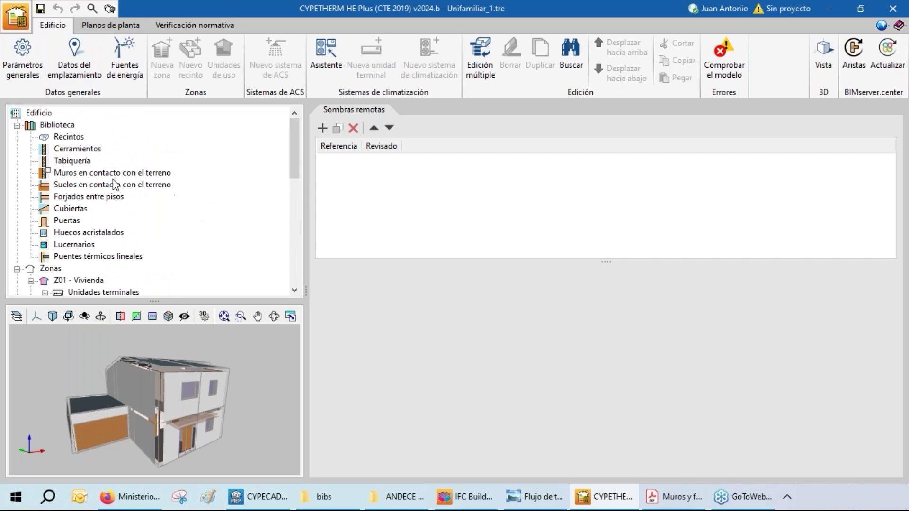
scroll(86, 203, down, 5)
click(106, 174)
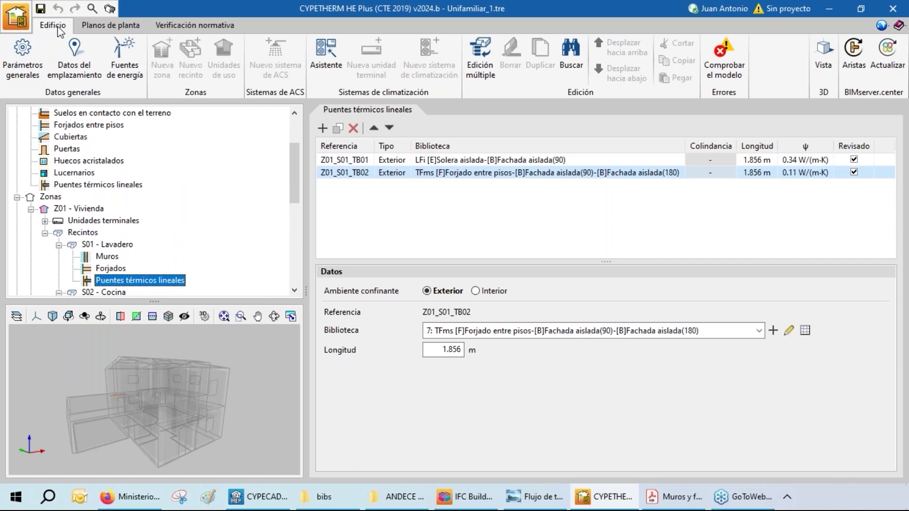
Show the Planta baja floor plan and locate the Cocina room's exterior enclosure and partitions on it.
click(117, 25)
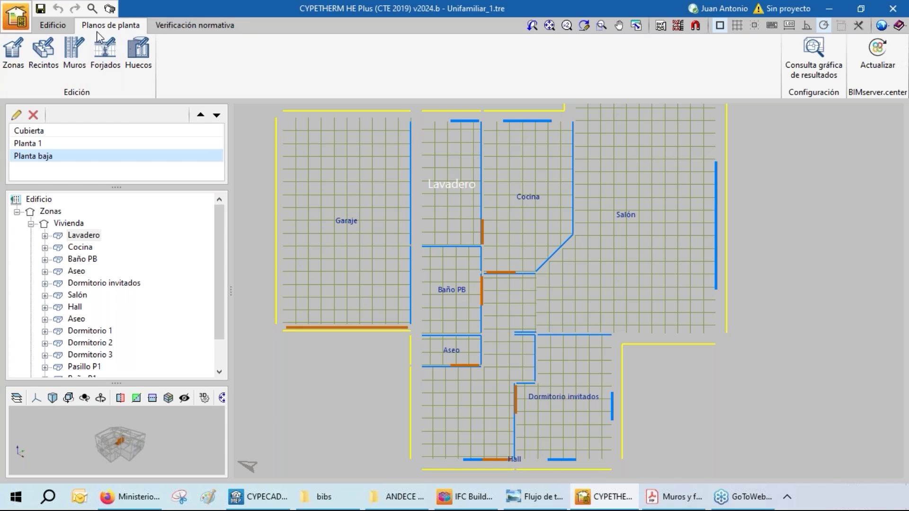
double_click(91, 251)
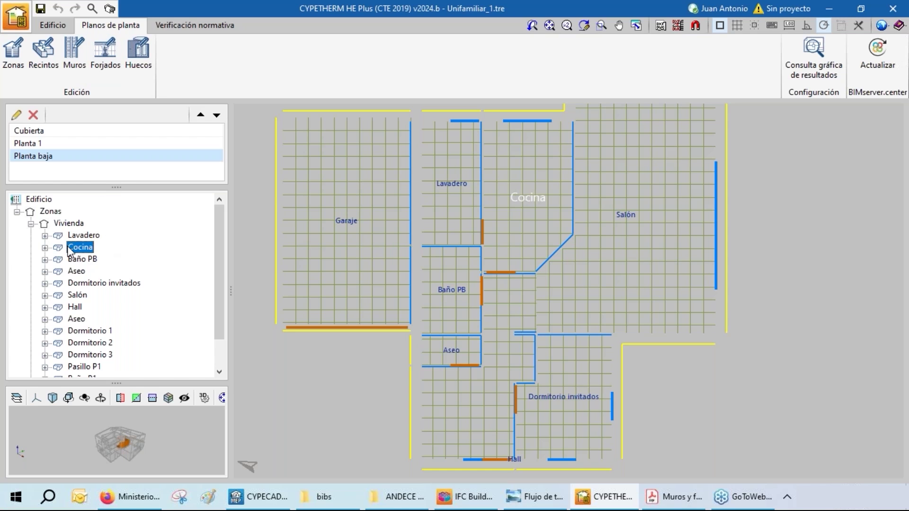
click(124, 260)
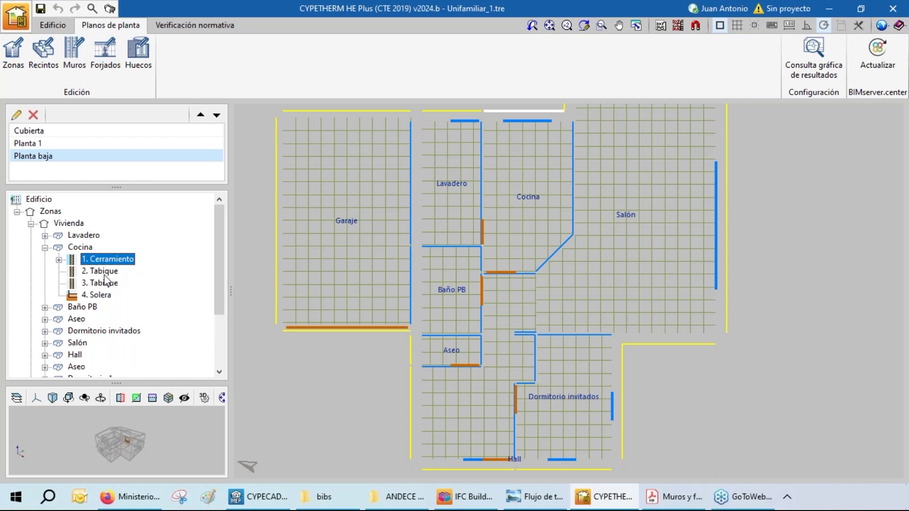
click(108, 283)
click(100, 272)
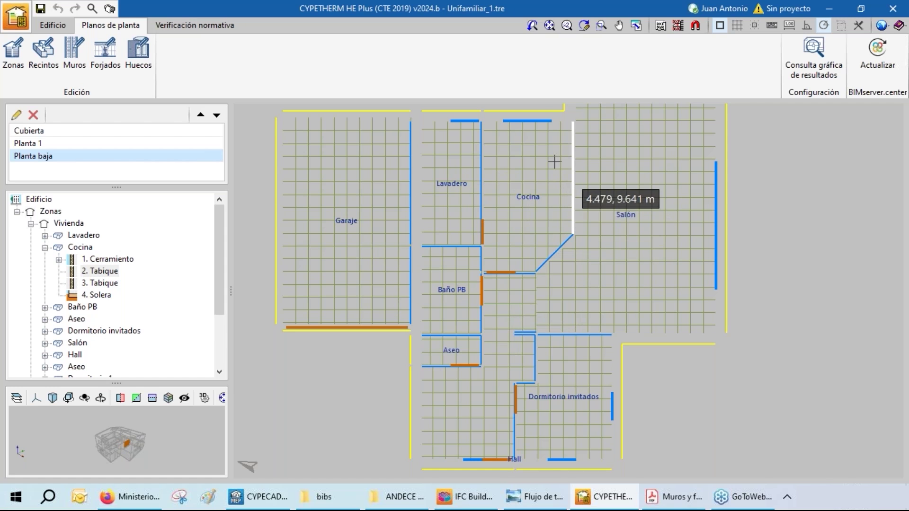
scroll(556, 211, up, 1)
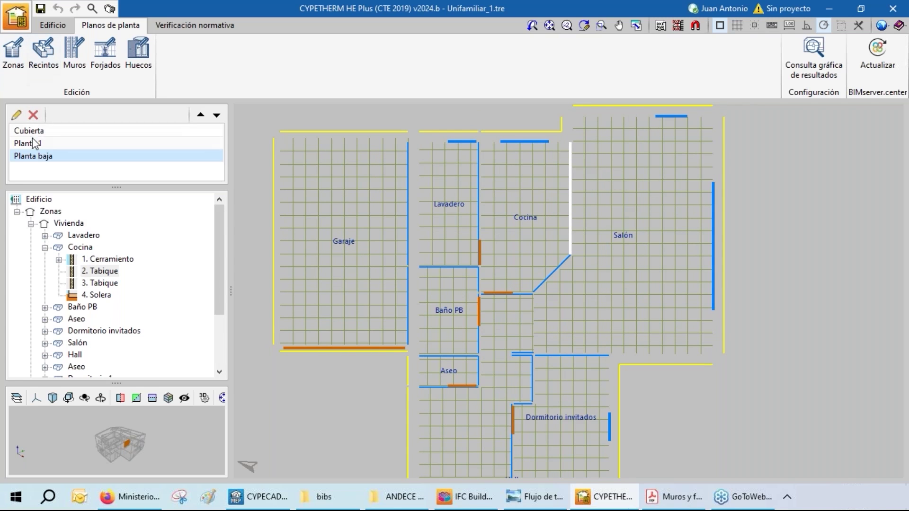
Open the partition wall between Cocina and Salón on the plan, inspect its properties and close it unedited.
click(75, 64)
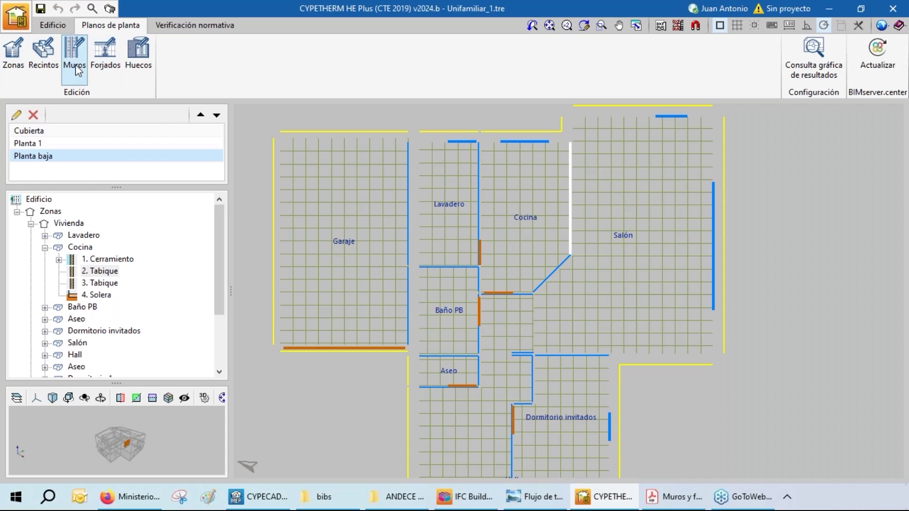
click(571, 199)
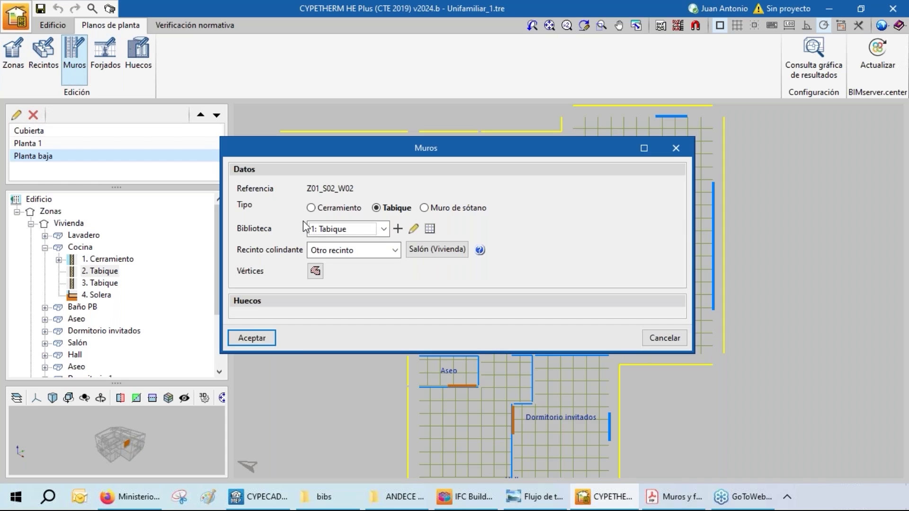
click(676, 149)
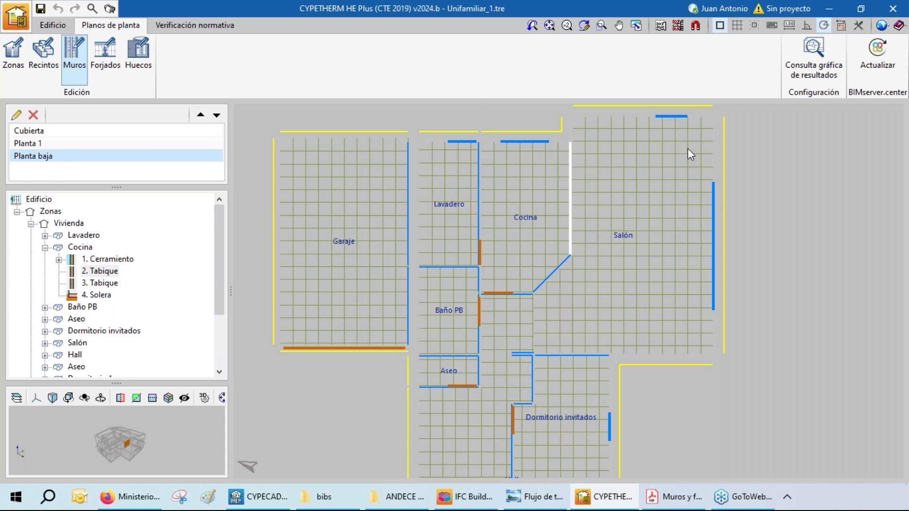
Review the calculation options for the regulatory verification and leave without running the calculation.
click(203, 28)
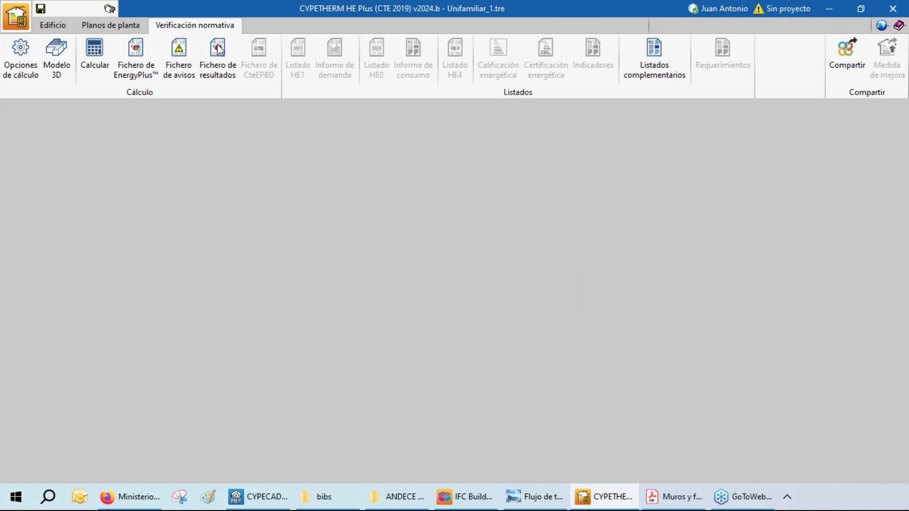
click(101, 70)
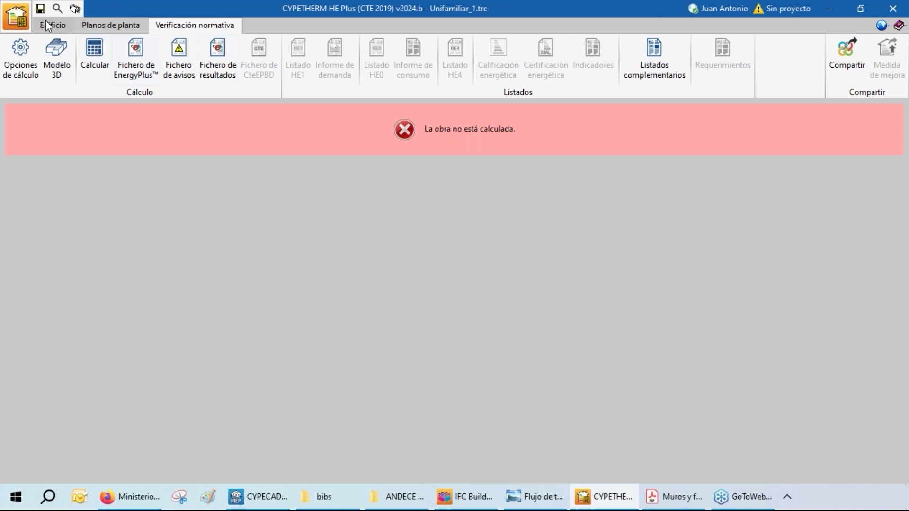
click(98, 65)
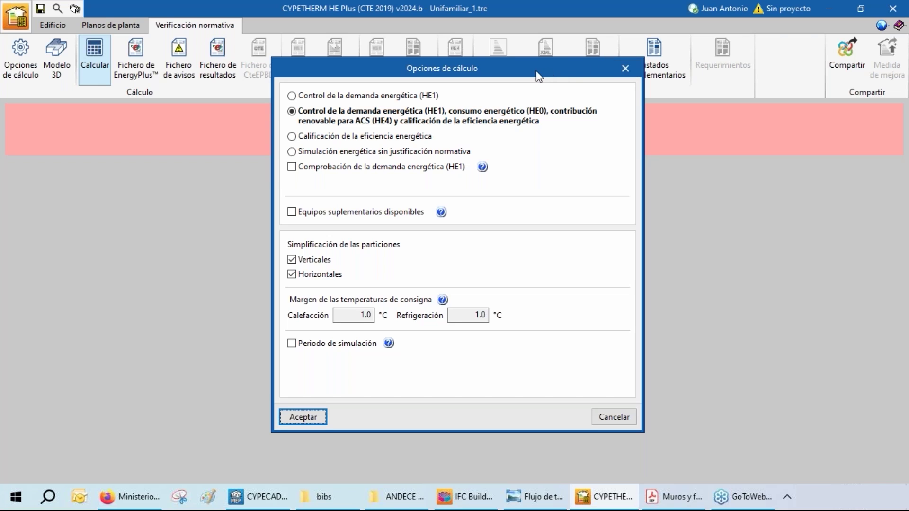
drag(536, 73, 478, 117)
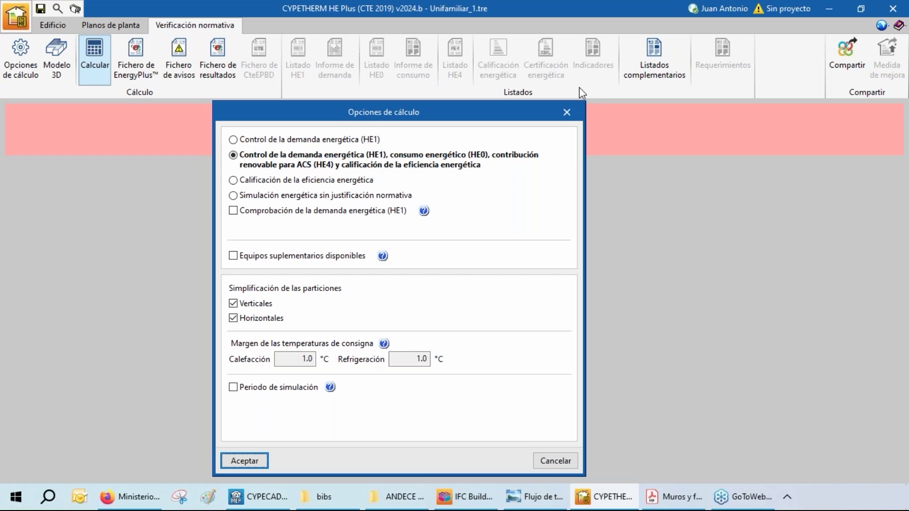
click(572, 112)
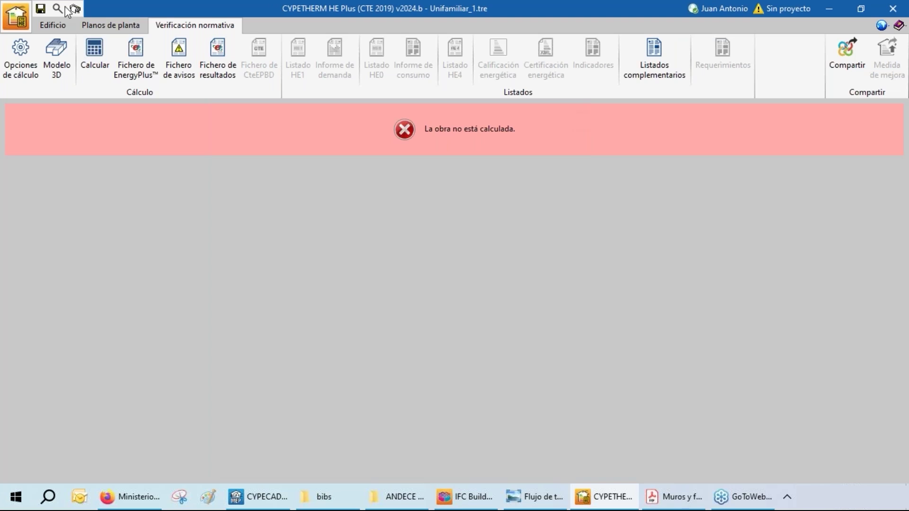
Export all room types in the library's Recintos section to disk, replacing their existing files in the bibs directory.
click(55, 25)
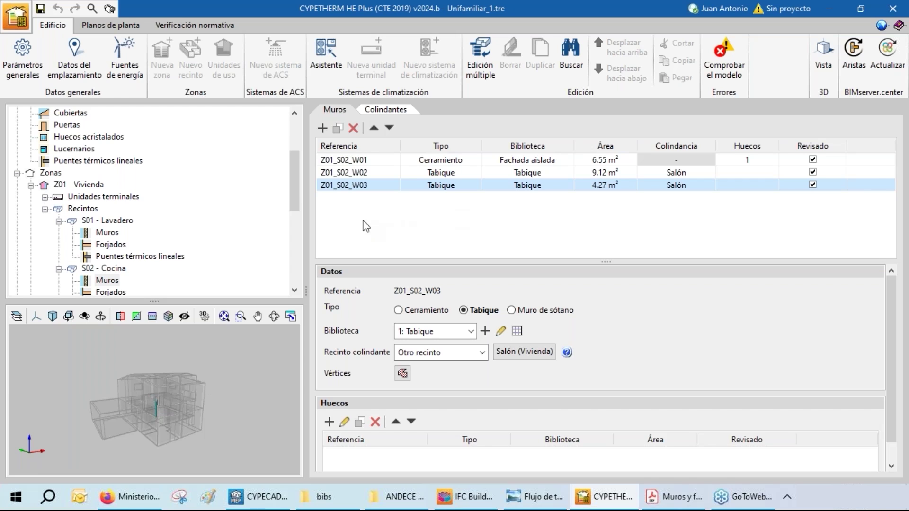
drag(296, 190, 297, 135)
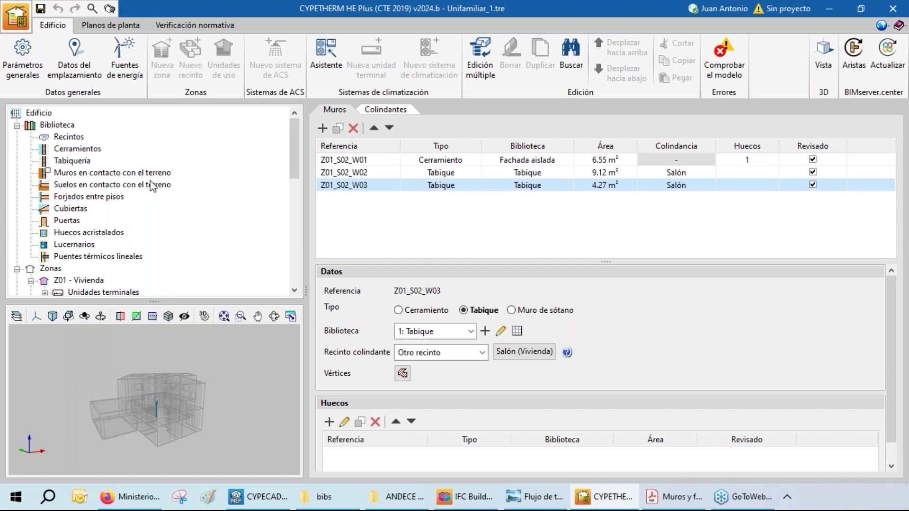
click(66, 139)
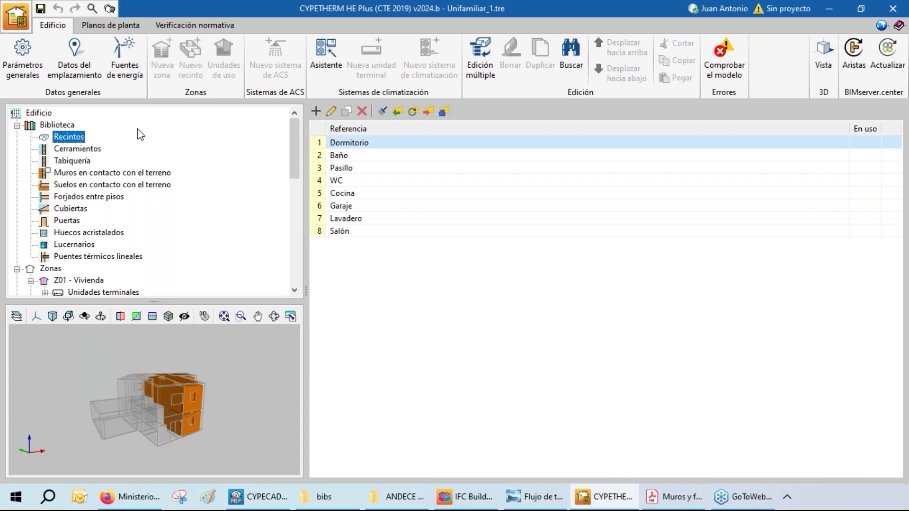
click(385, 144)
click(428, 112)
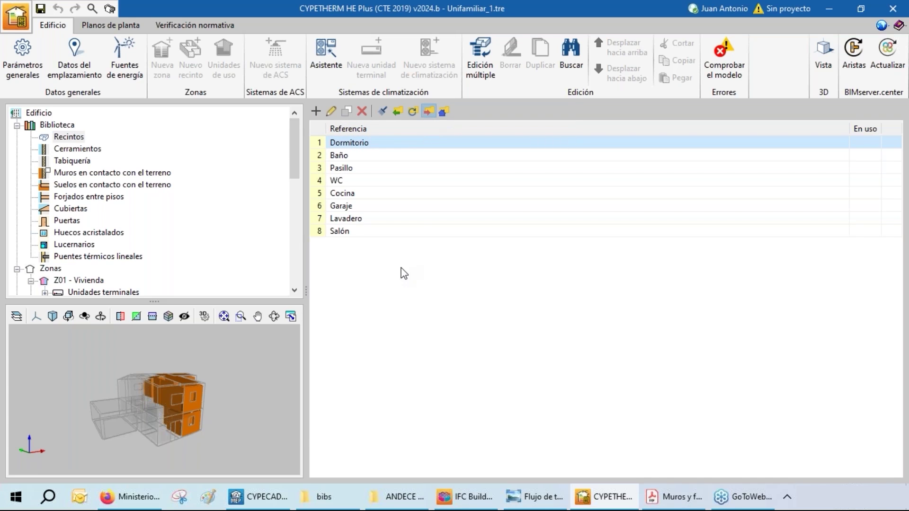
click(240, 253)
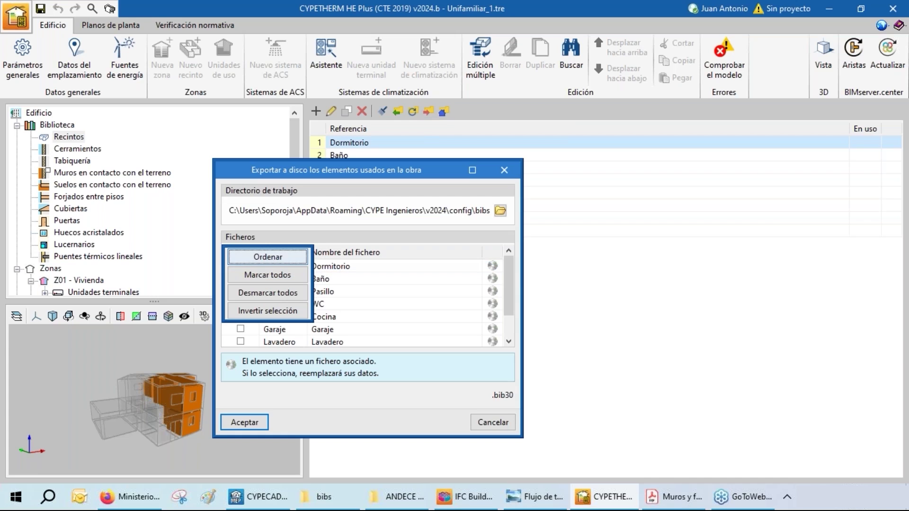
click(271, 277)
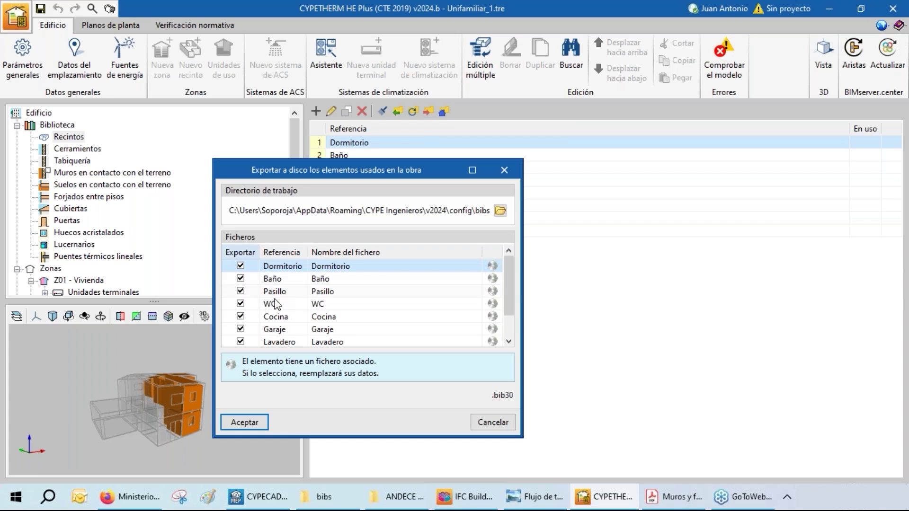
click(245, 422)
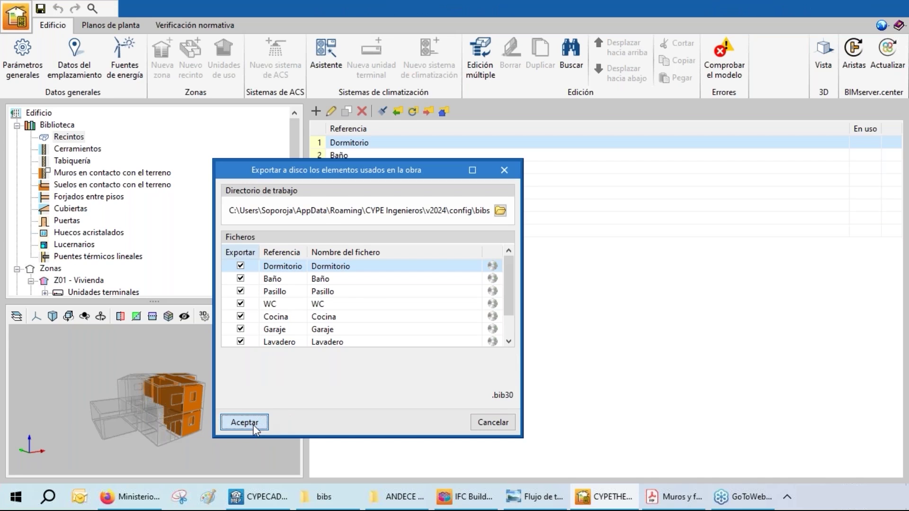
Export the Tabique and Tabique aislado partitions from the Tabiquería library to disk.
click(74, 161)
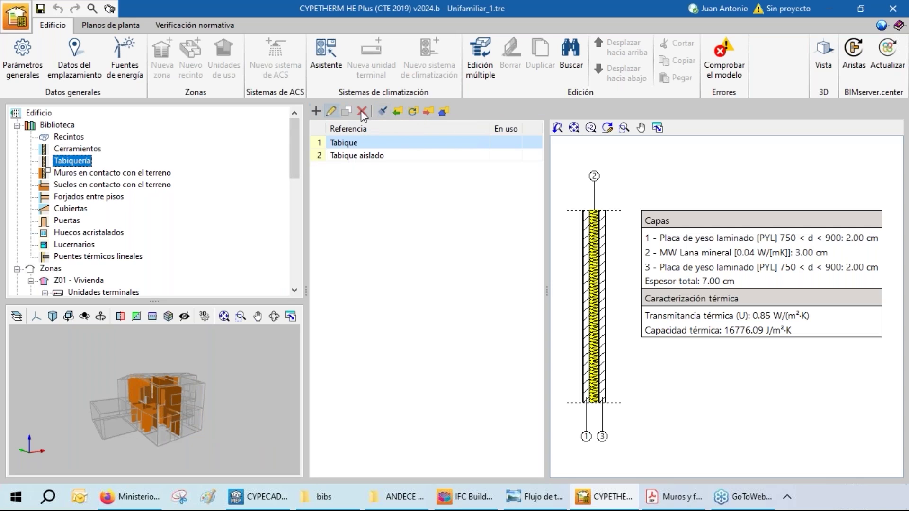
click(429, 111)
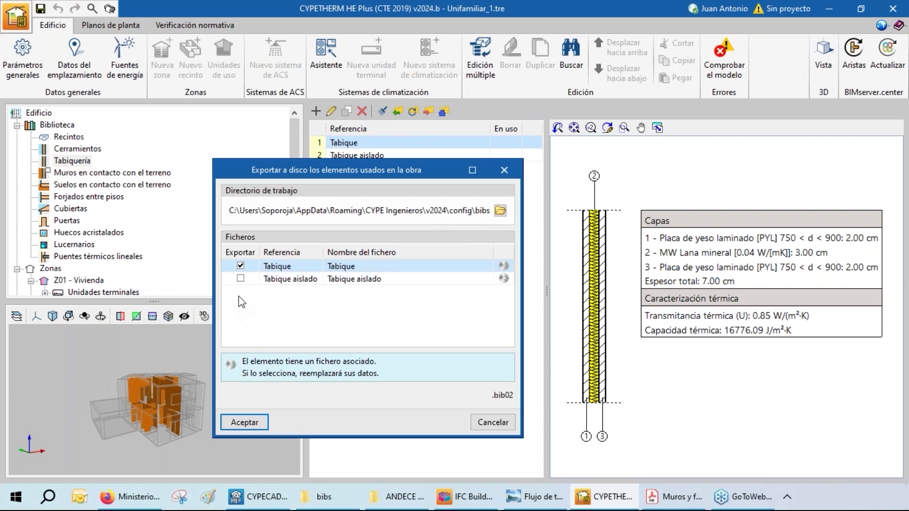
click(240, 279)
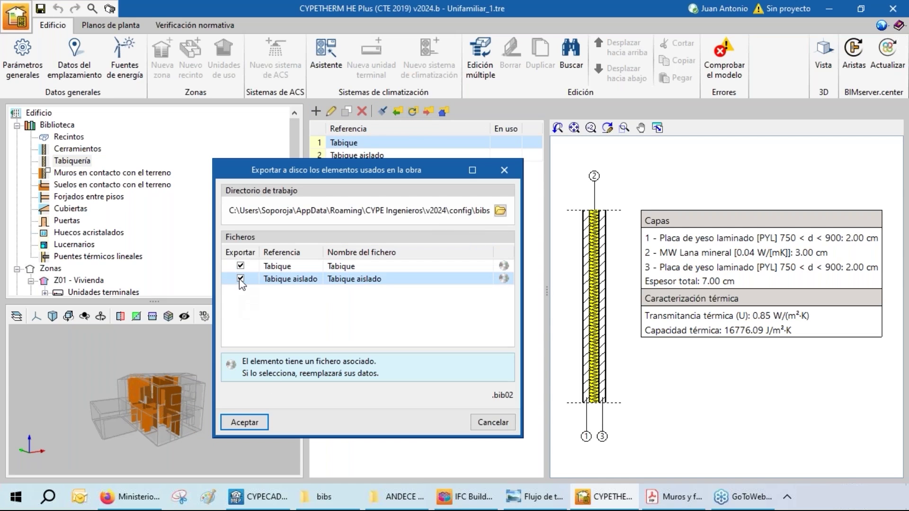
click(261, 423)
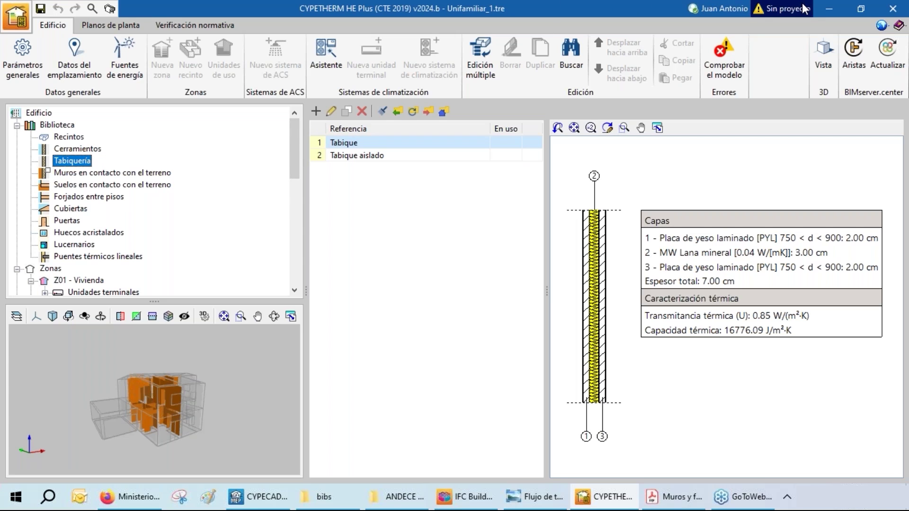
Save the current job and create a new one named Vivienda unifamiliar, overwriting the existing file of that name.
click(23, 23)
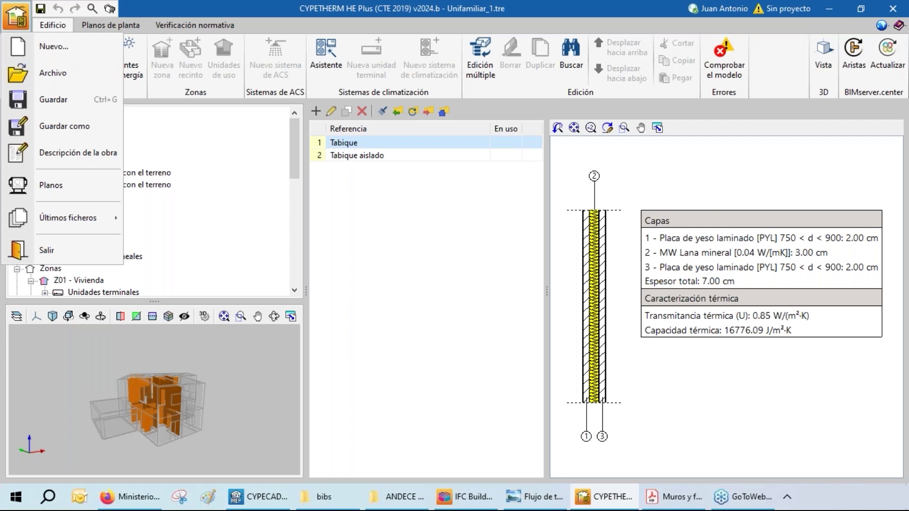
click(52, 47)
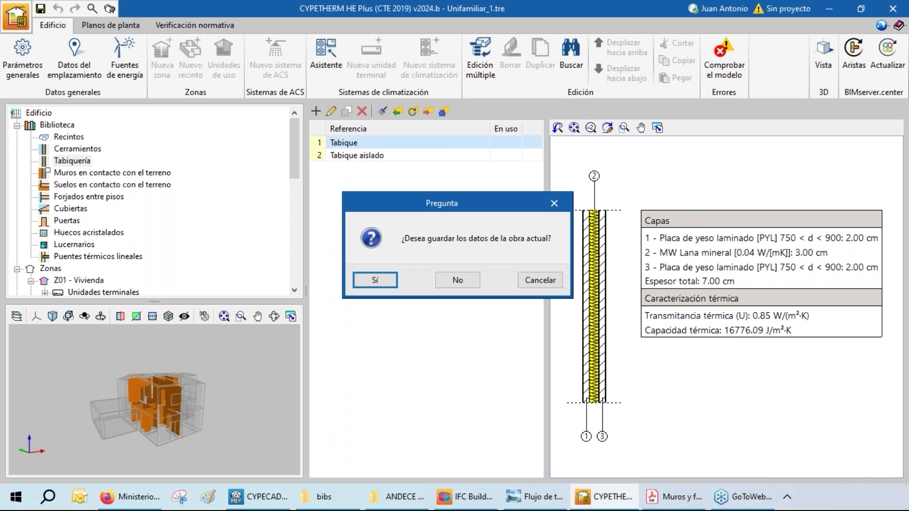
click(371, 285)
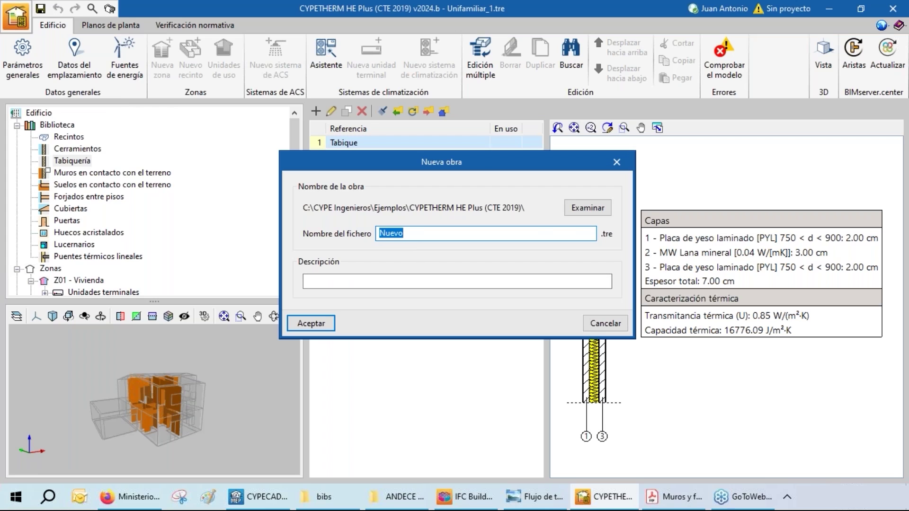
text(Uni)
key(BackSpace)
key(BackSpace)
key(BackSpace)
text(vivie)
key(BackSpace)
key(BackSpace)
key(BackSpace)
key(BackSpace)
key(BackSpace)
text(Vivinda)
key(BackSpace)
key(BackSpace)
key(BackSpace)
text(enda unifamiliar)
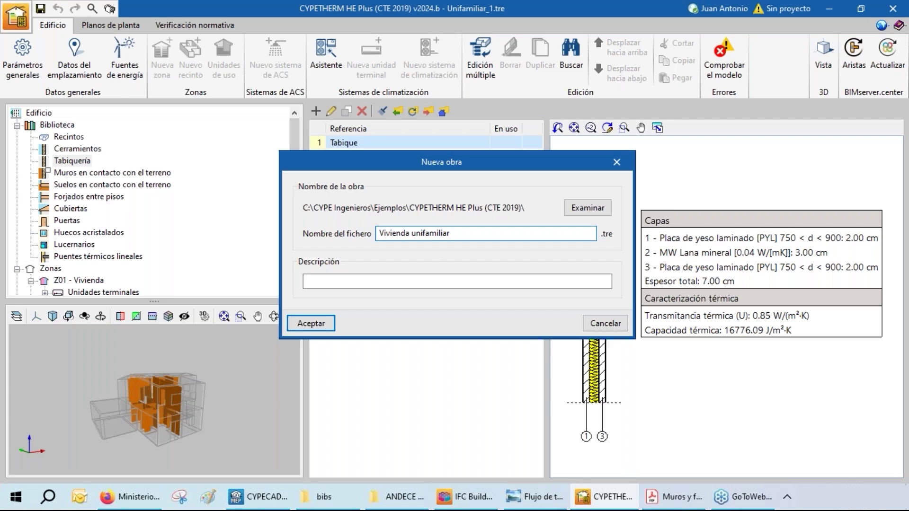
click(334, 324)
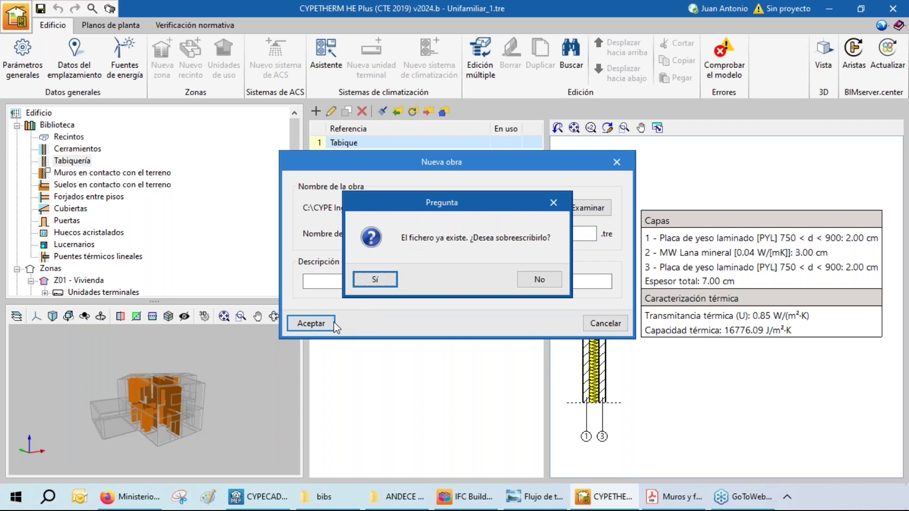
click(379, 275)
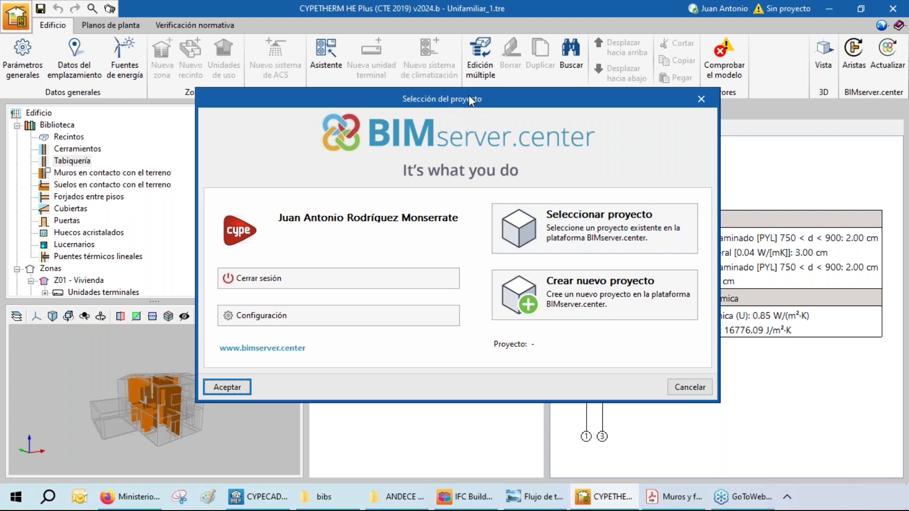
drag(478, 109, 497, 130)
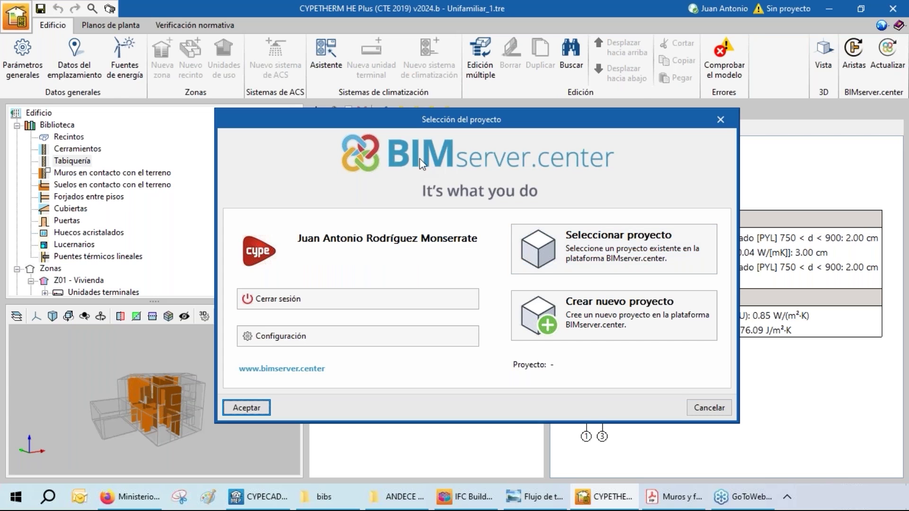
Switch to the PDF presentation and review the slides on BIMserver.center and its Open BIM workflow.
click(678, 504)
scroll(291, 319, down, 1)
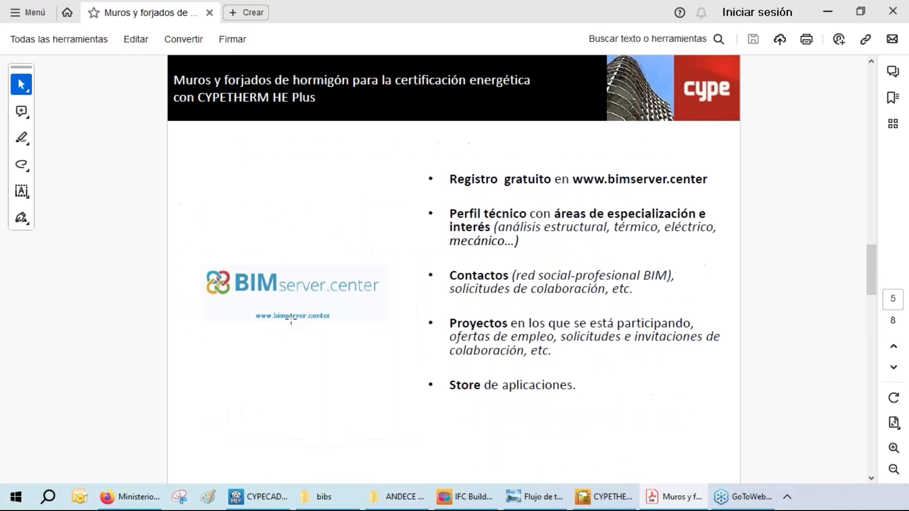
scroll(290, 319, down, 1)
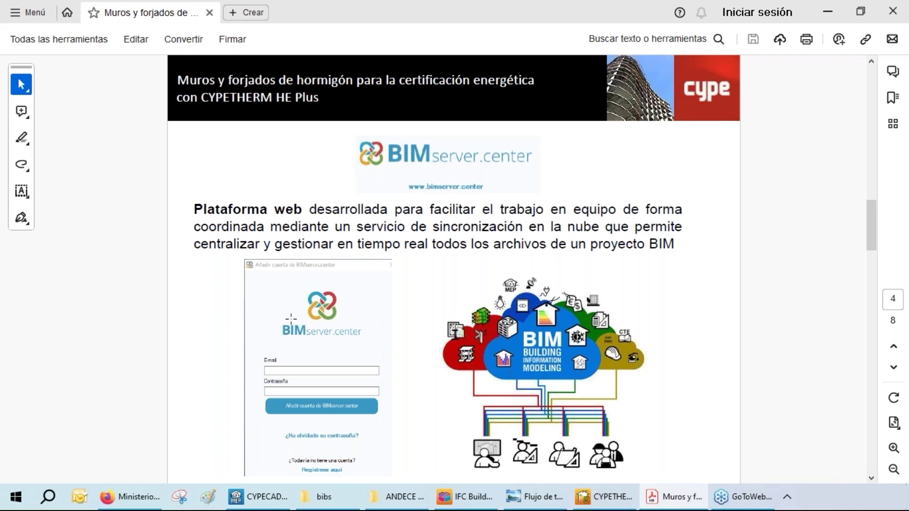
scroll(291, 319, down, 3)
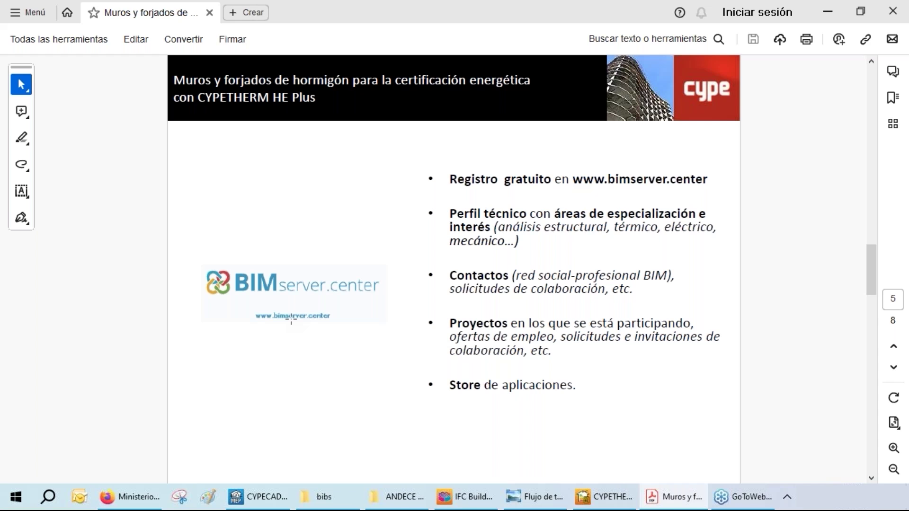
scroll(291, 320, down, 3)
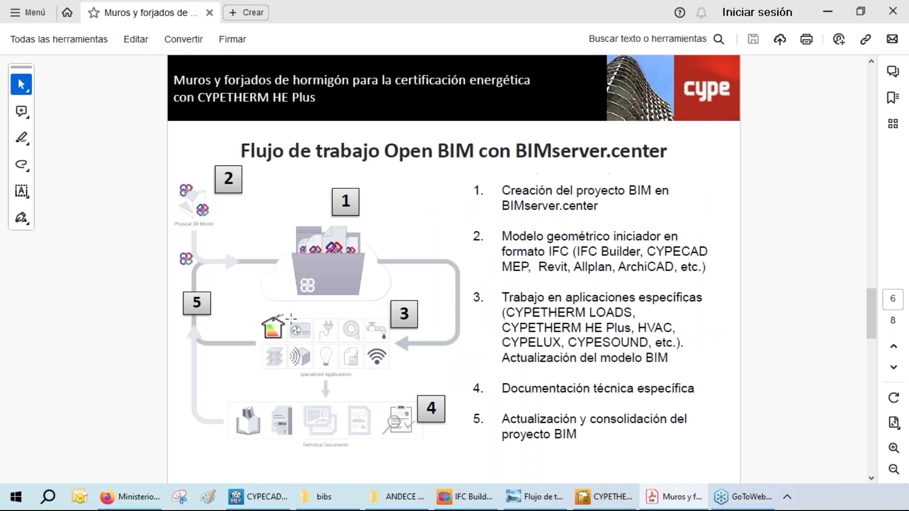
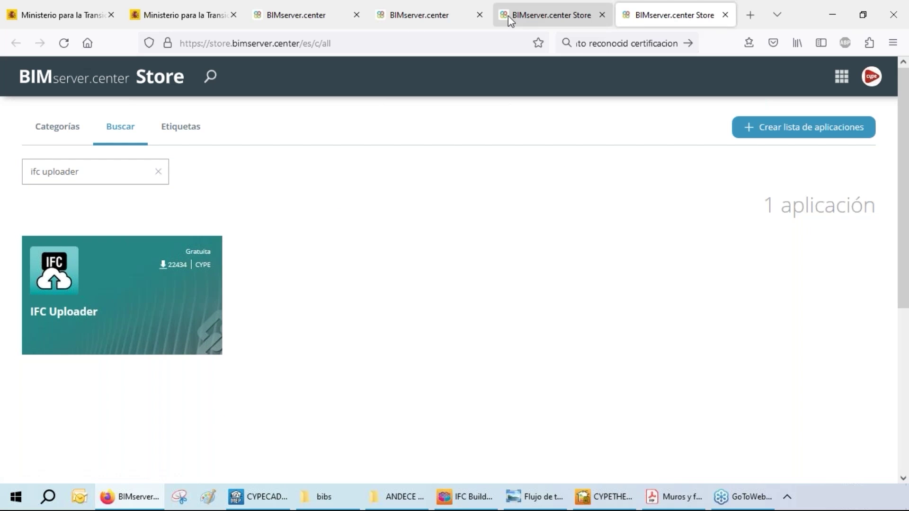
Switch to IFC Builder to examine the Planta baja plan and 3D model, and view the program workflow diagram.
click(467, 500)
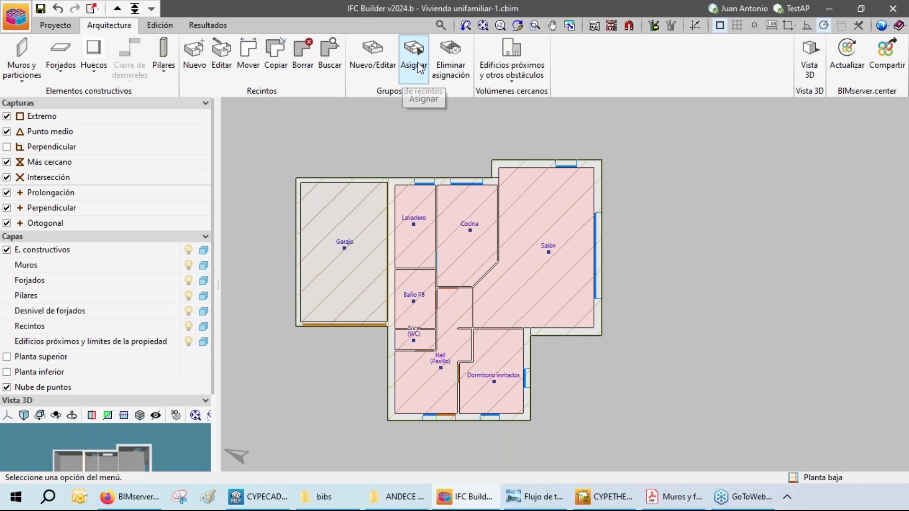
mouse_move(432, 332)
mouse_down()
mouse_move(434, 309)
mouse_move(429, 341)
mouse_up()
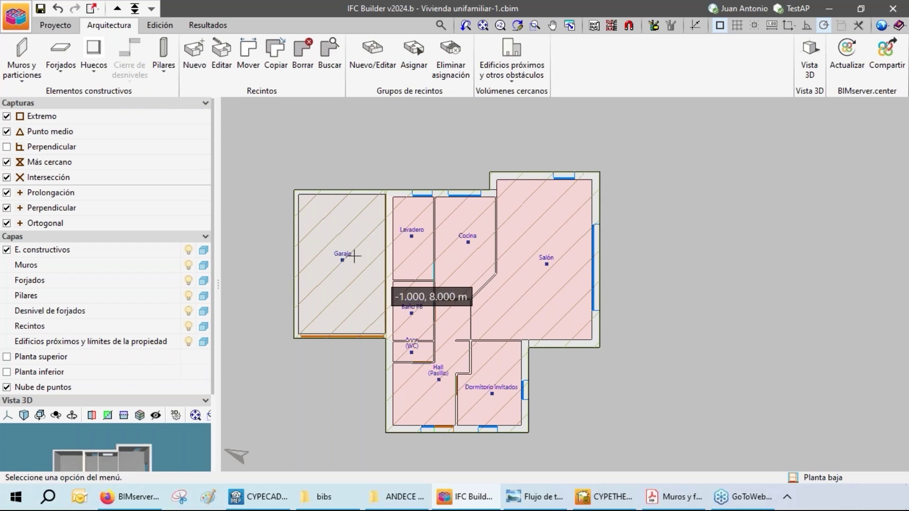
drag(97, 453, 124, 436)
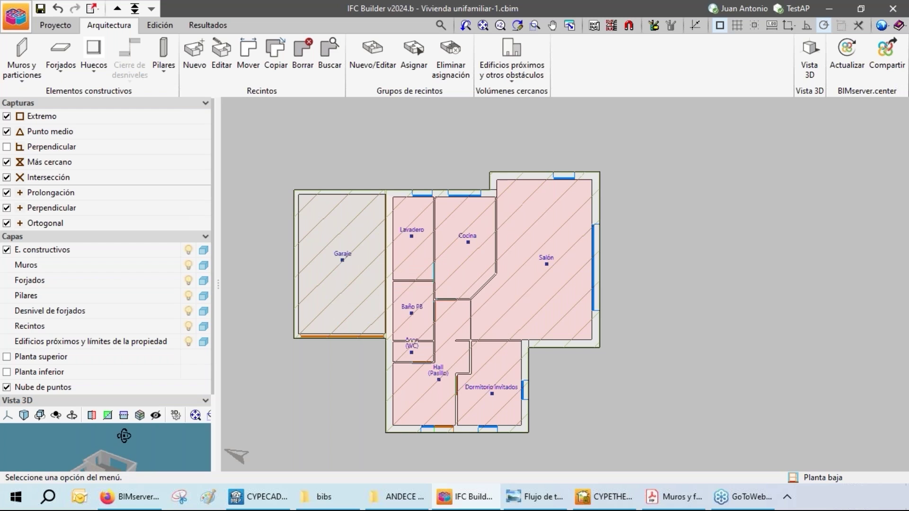
drag(372, 264, 373, 217)
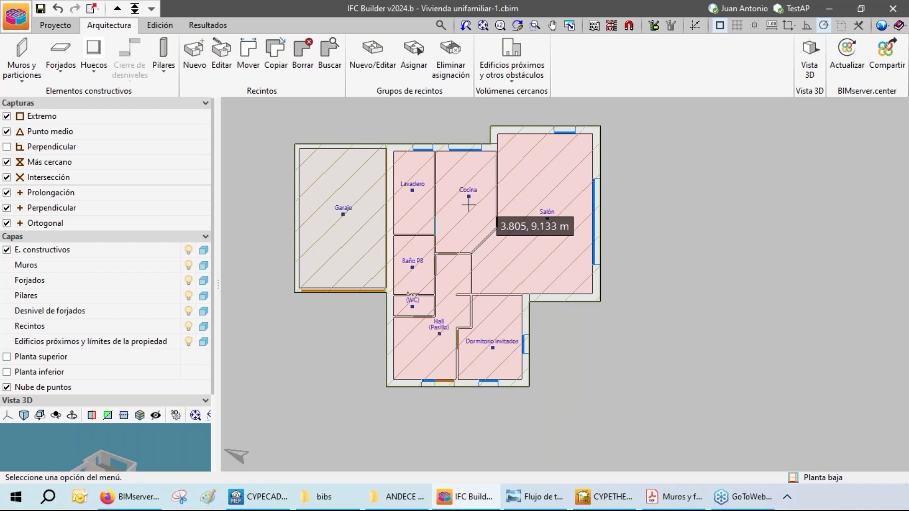
drag(456, 223, 432, 247)
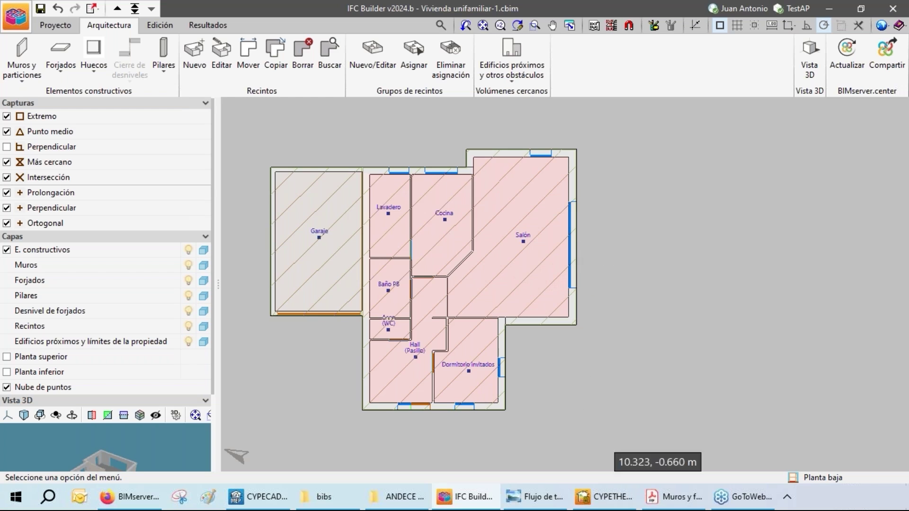
click(533, 507)
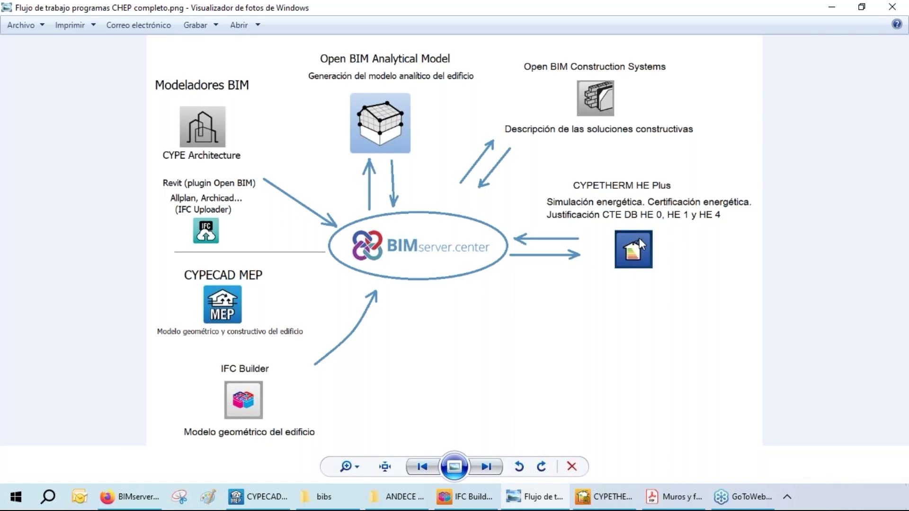
click(605, 497)
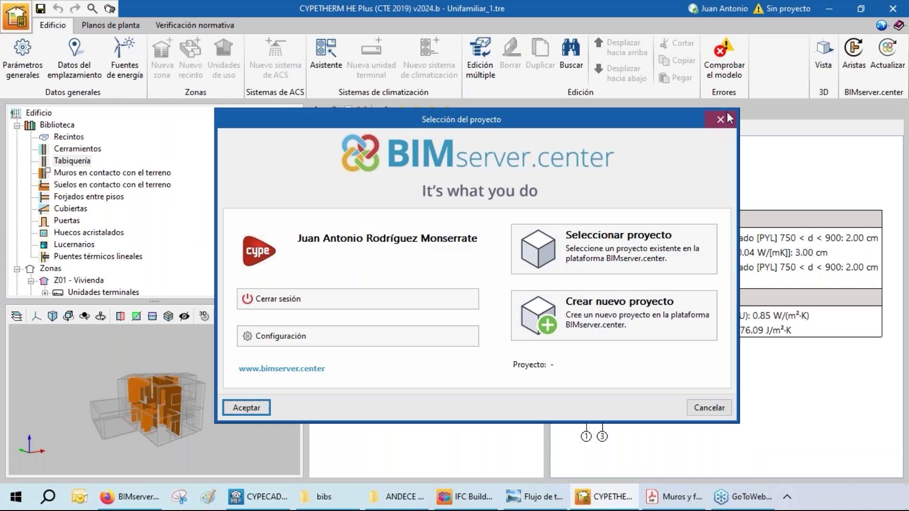
Switch to IFC Builder and start a new BIMserver.center project named Vivienda Unifamiliar for the model.
click(472, 505)
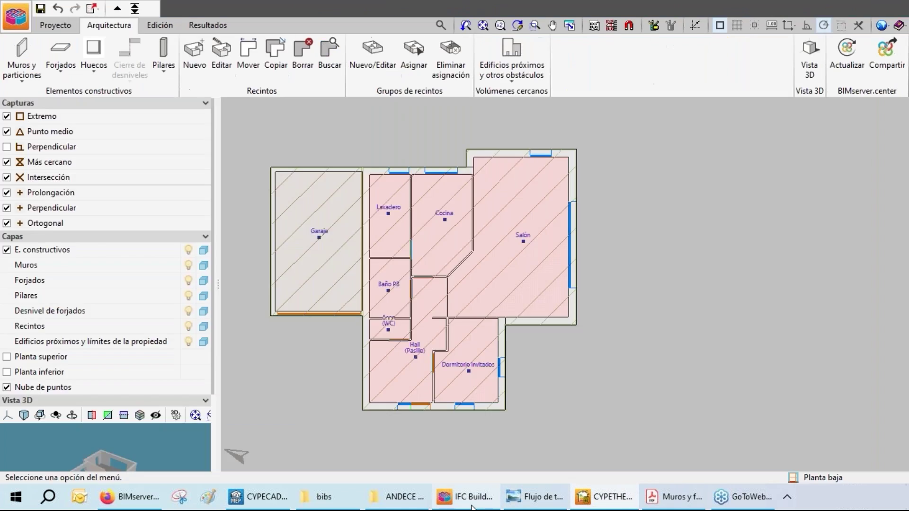
click(847, 52)
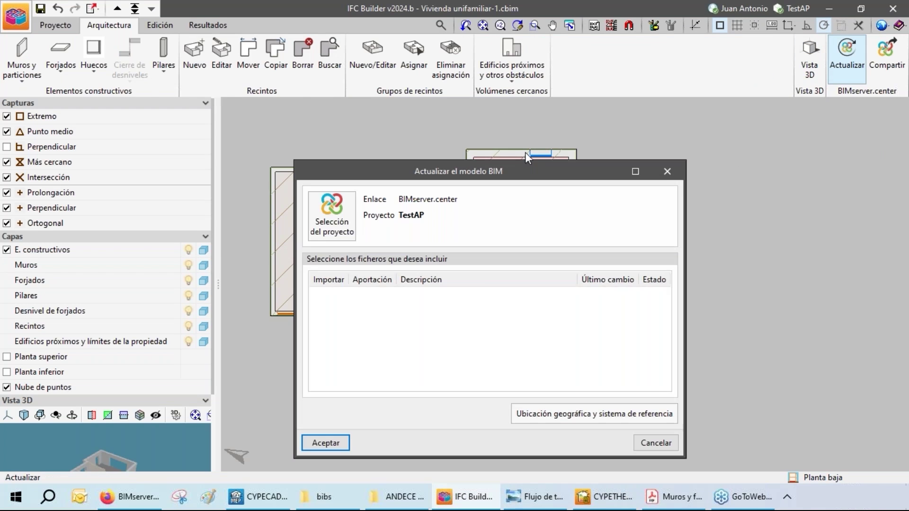
click(331, 216)
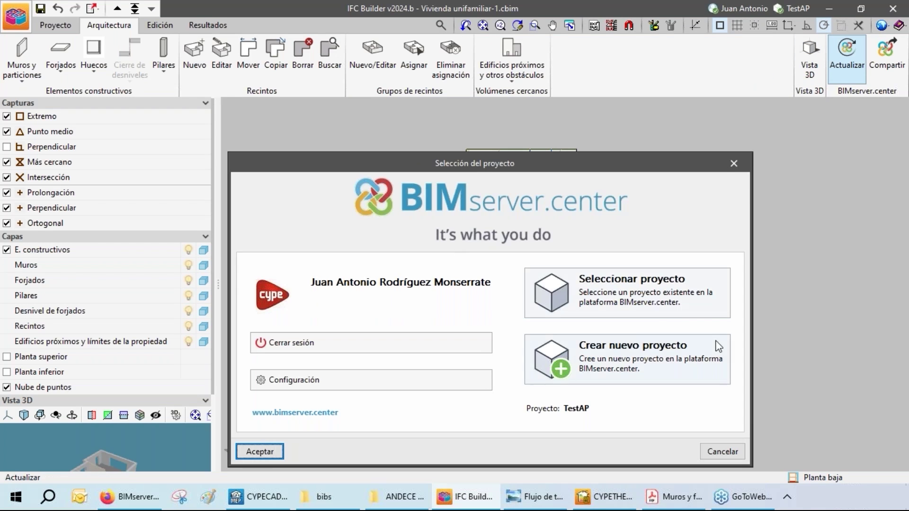
click(617, 379)
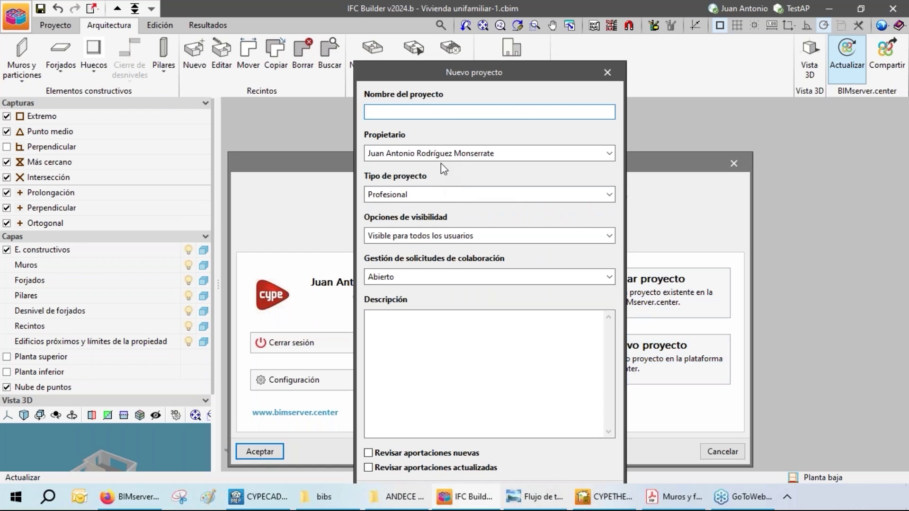
text(Vivienda Unifamiliar)
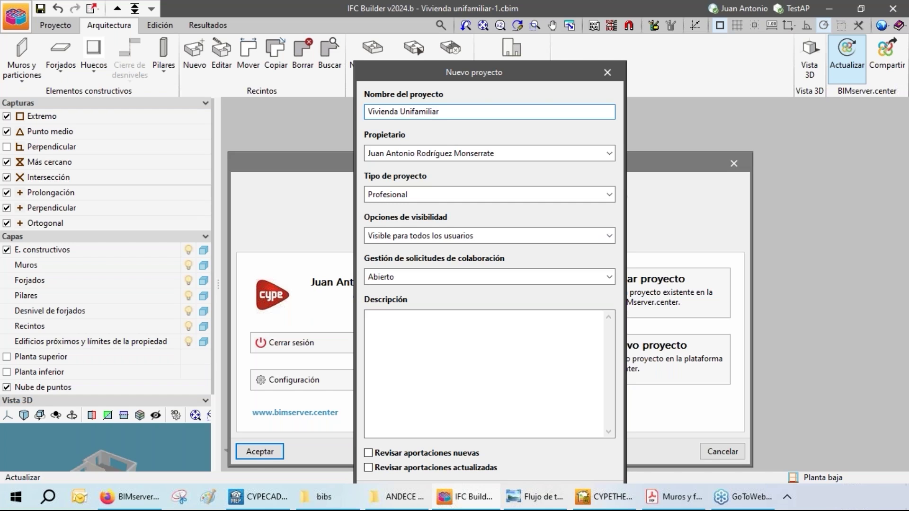
Create the project as Genérico (no profesional), No visible, with collaboration requests Cerrado, and link the IFC Builder model to it.
click(397, 192)
click(404, 243)
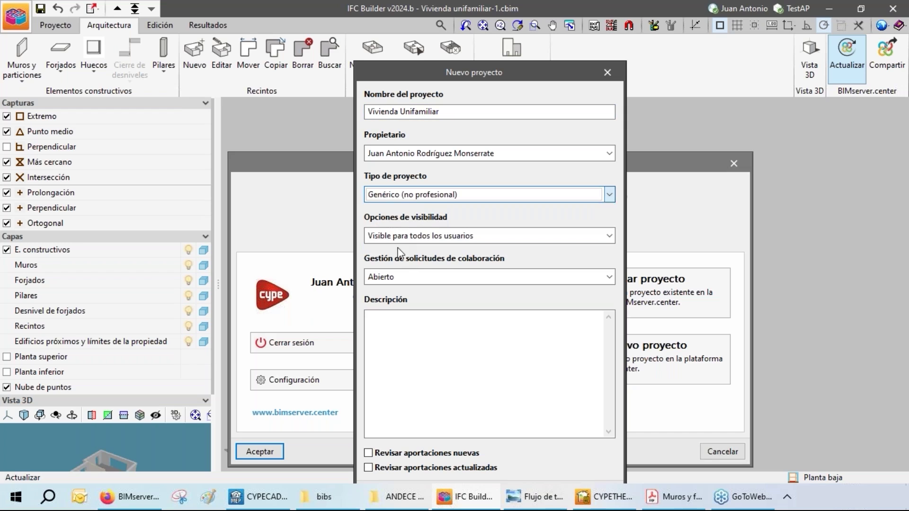
click(401, 235)
click(401, 264)
click(473, 277)
click(393, 303)
click(390, 331)
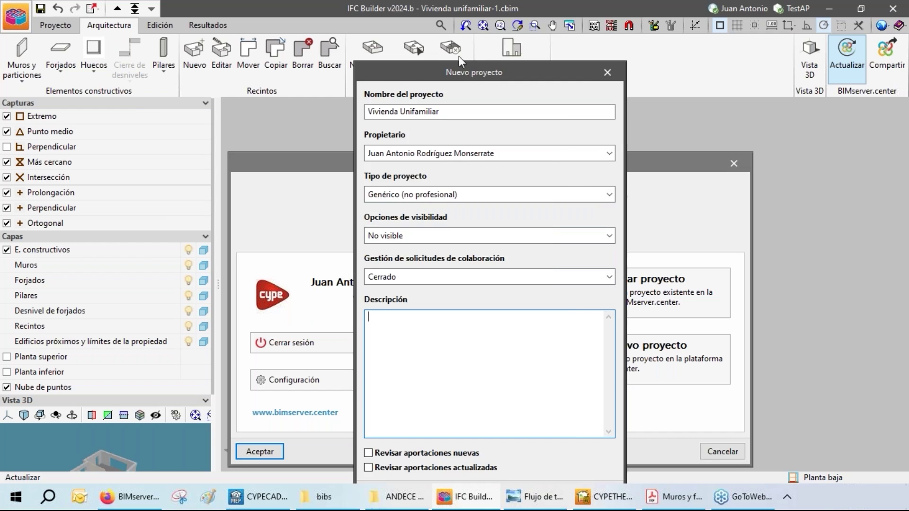
click(359, 452)
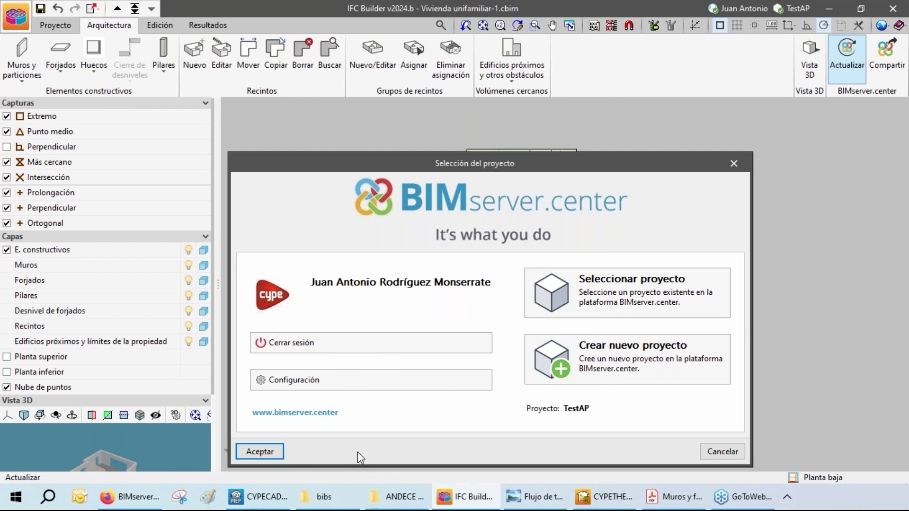
click(277, 452)
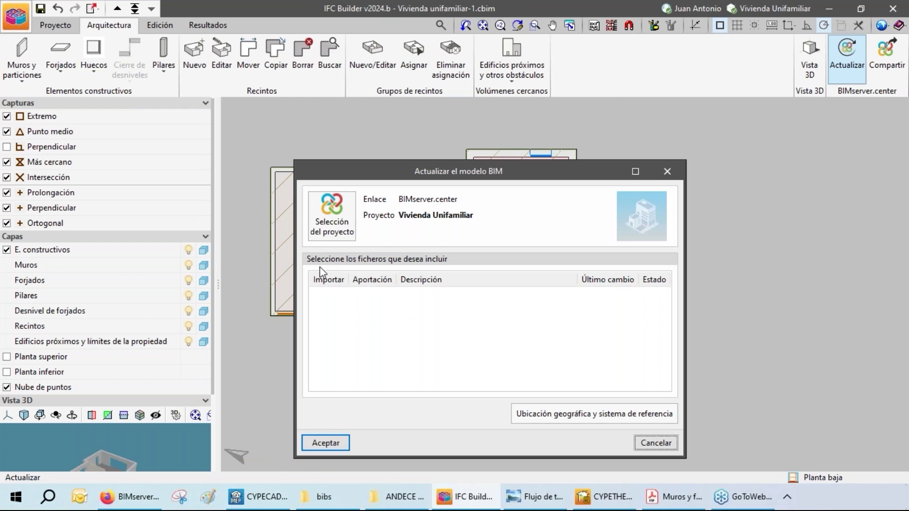
click(332, 444)
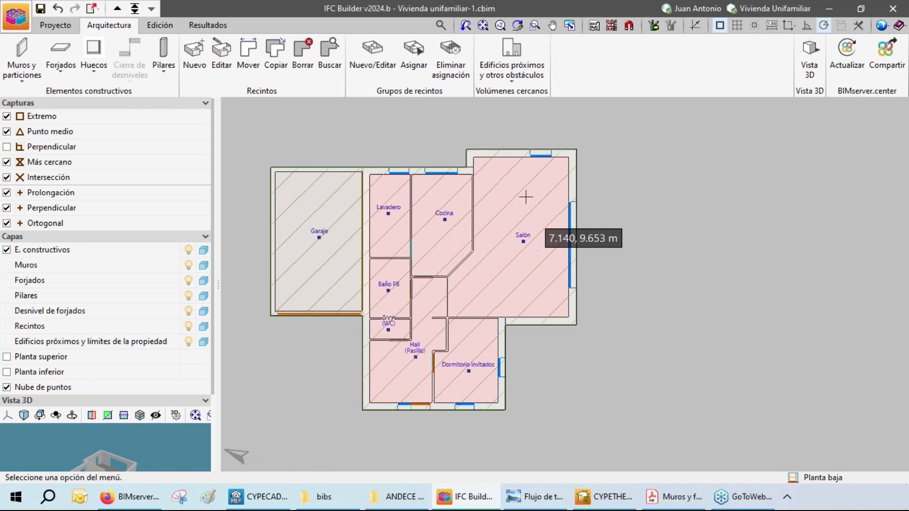
Share the IFC Builder model to the BIMserver.center project as a contribution named Unifamiliar.
click(876, 70)
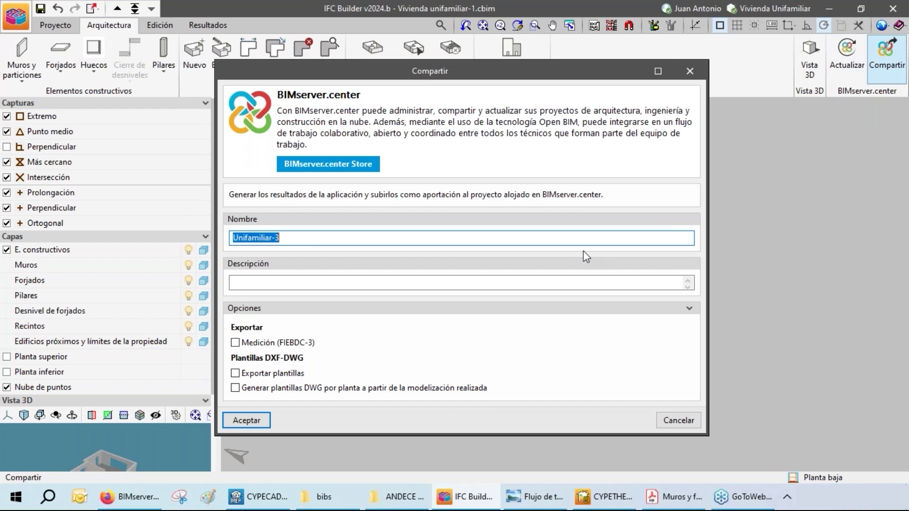
click(306, 240)
key(BackSpace)
key(BackSpace)
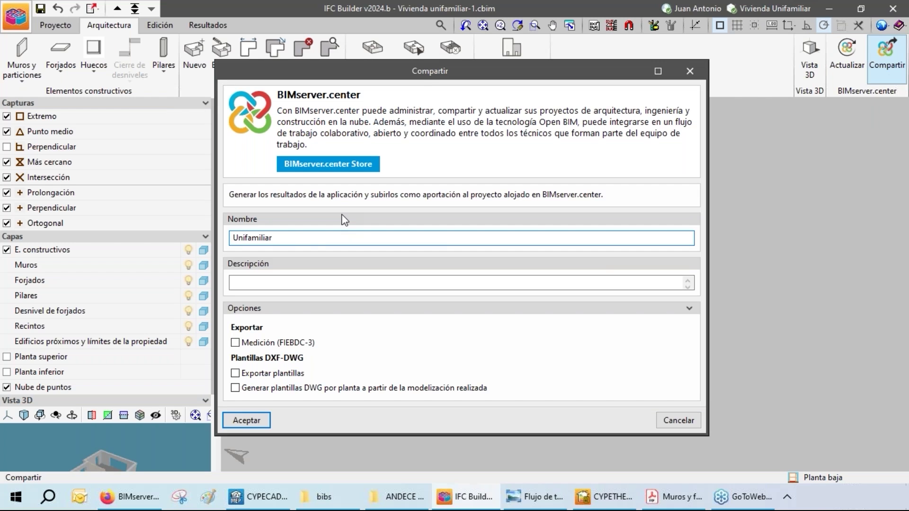
click(251, 428)
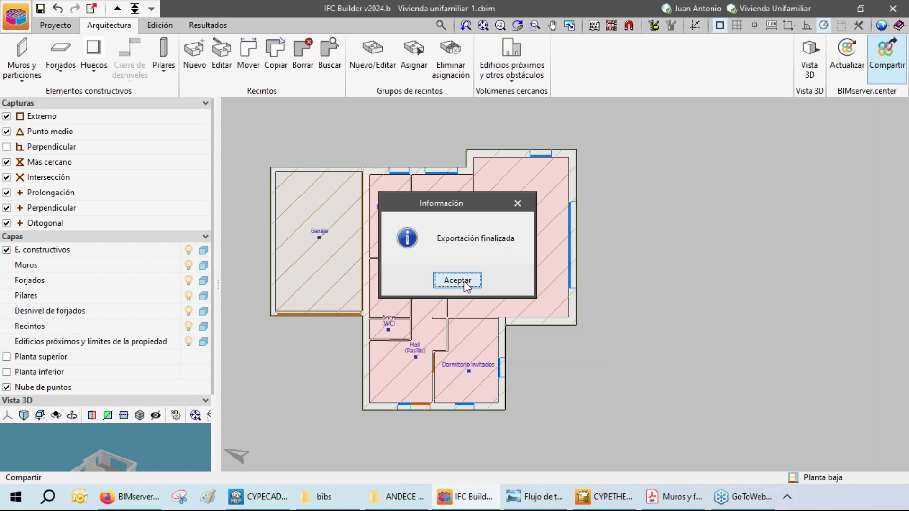
click(465, 281)
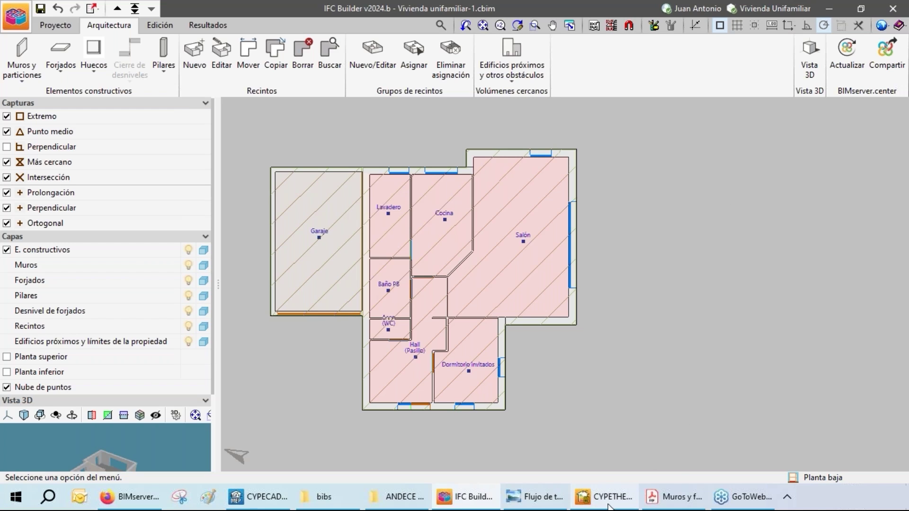
Switch to CYPETHERM HE Plus and select the existing BIMserver.center project Vivienda Unifamiliar for the job.
mouse_move(627, 507)
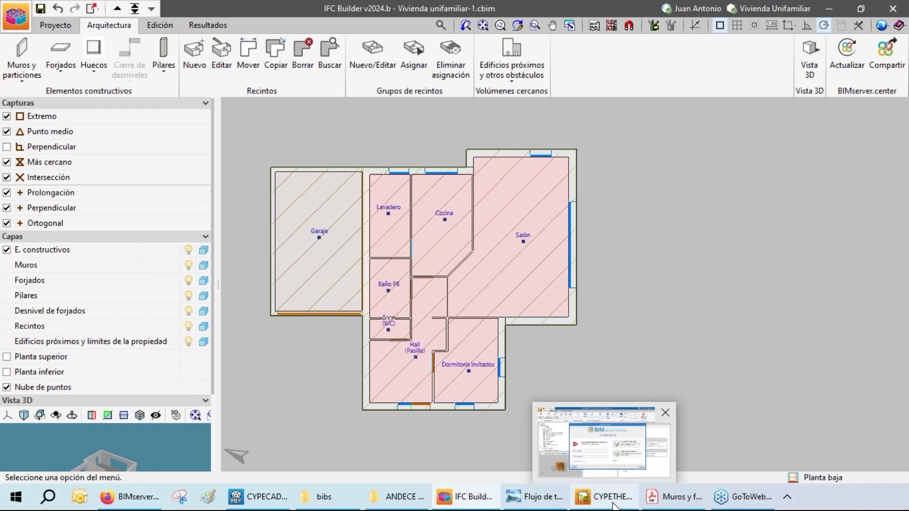
click(614, 504)
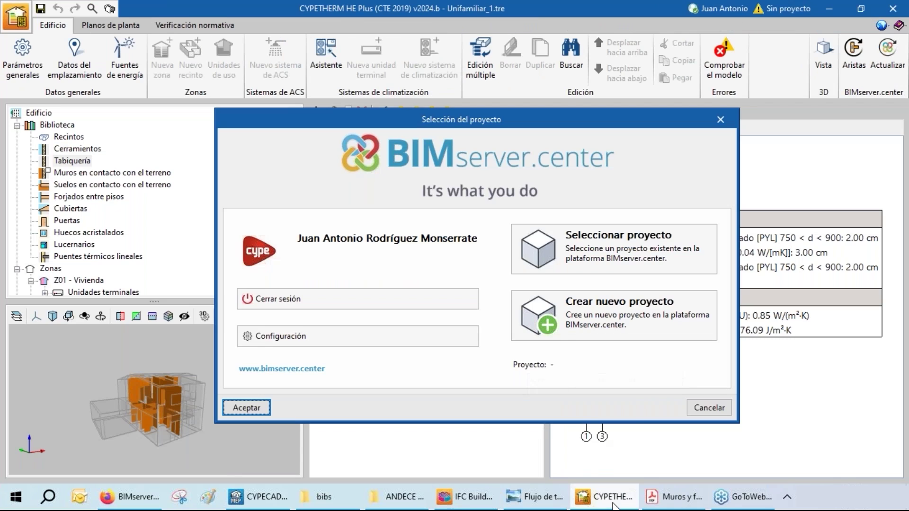
drag(658, 118, 608, 121)
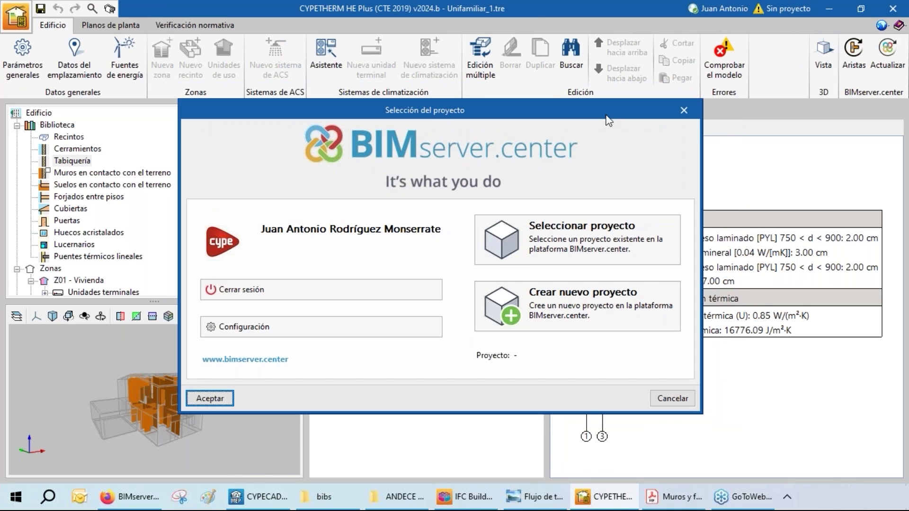
click(574, 236)
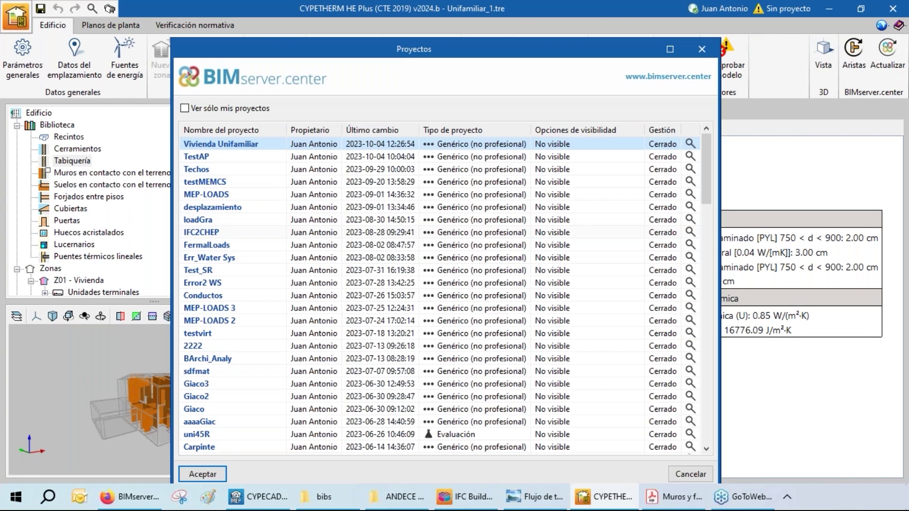
click(209, 476)
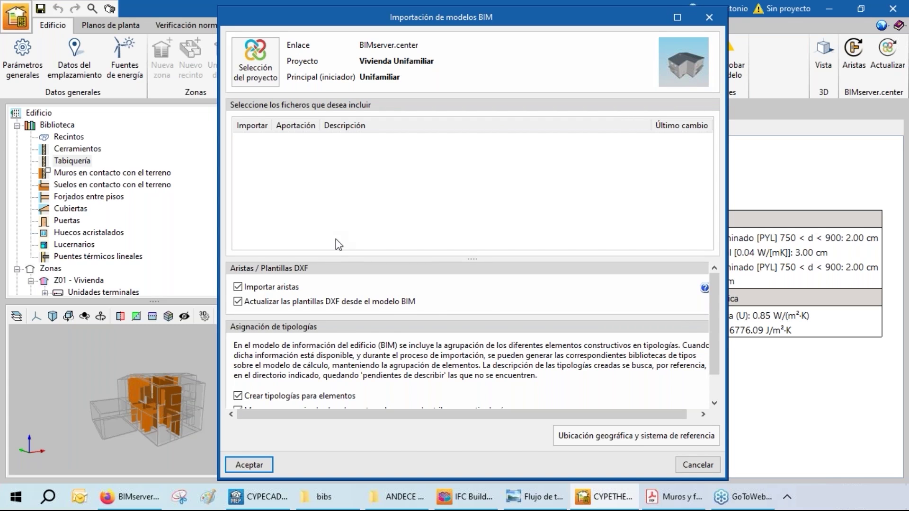
Enable the typology search directory, point it to the CYPE Ingenieros\v2024\config\bibs folder, and accept the BIM model import.
scroll(632, 307, down, 1)
click(238, 393)
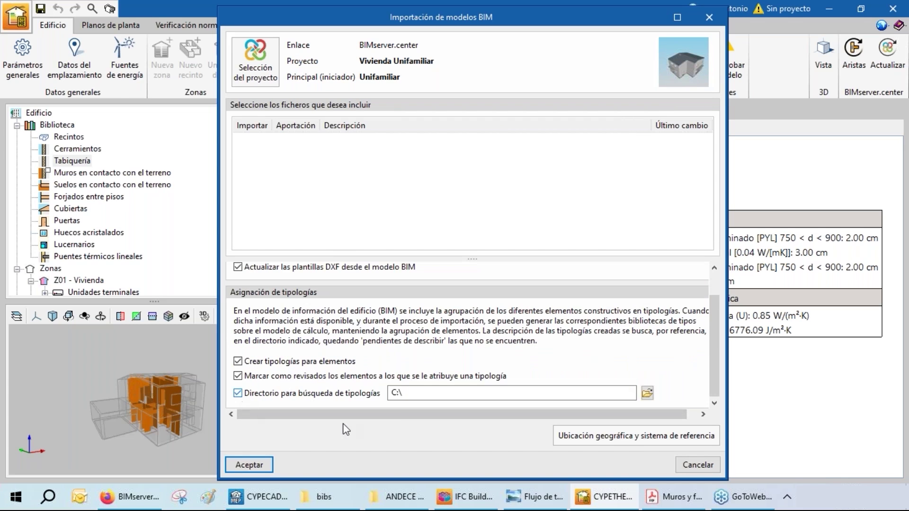
click(508, 397)
key(ctrl+v)
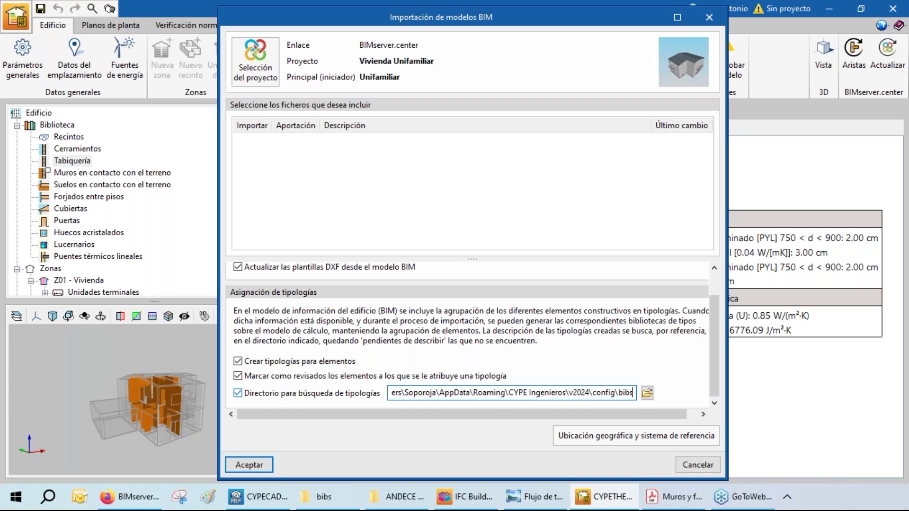
click(254, 469)
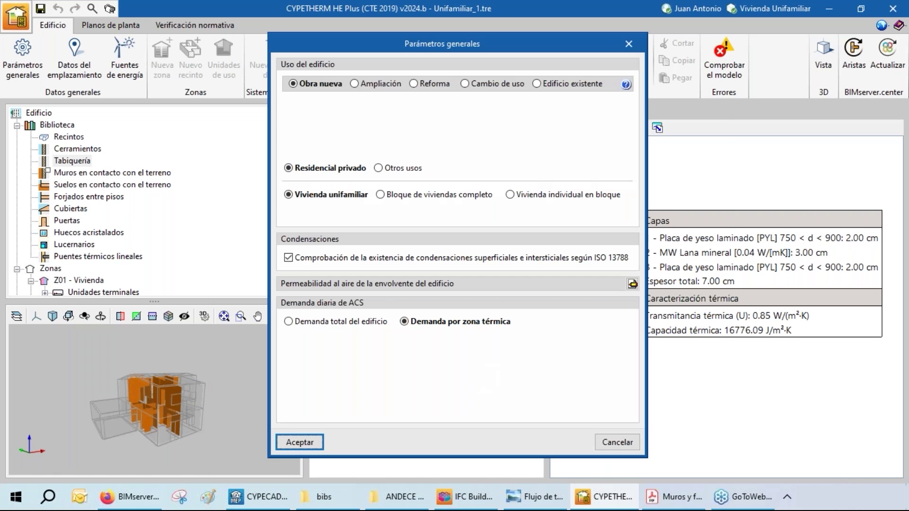
Define the daily ACS demand as a total for the building and set it to 120 l/día.
drag(458, 51, 434, 48)
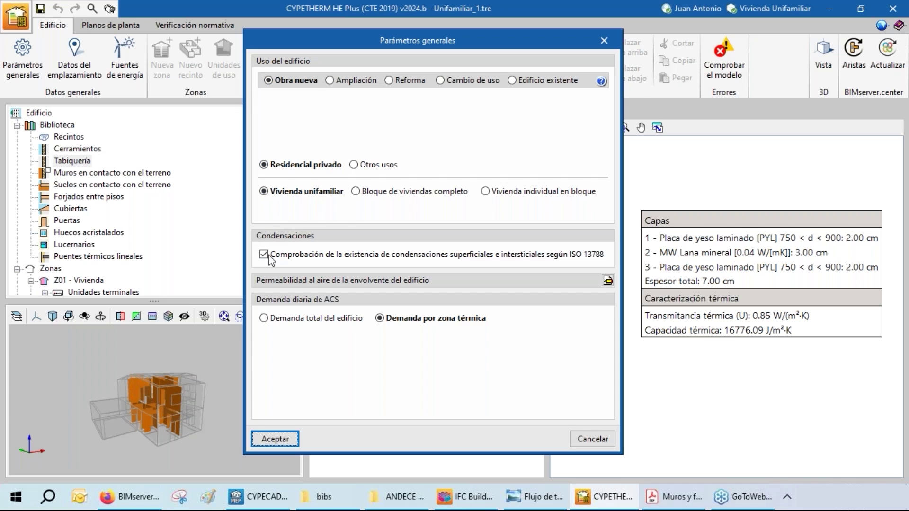
click(279, 320)
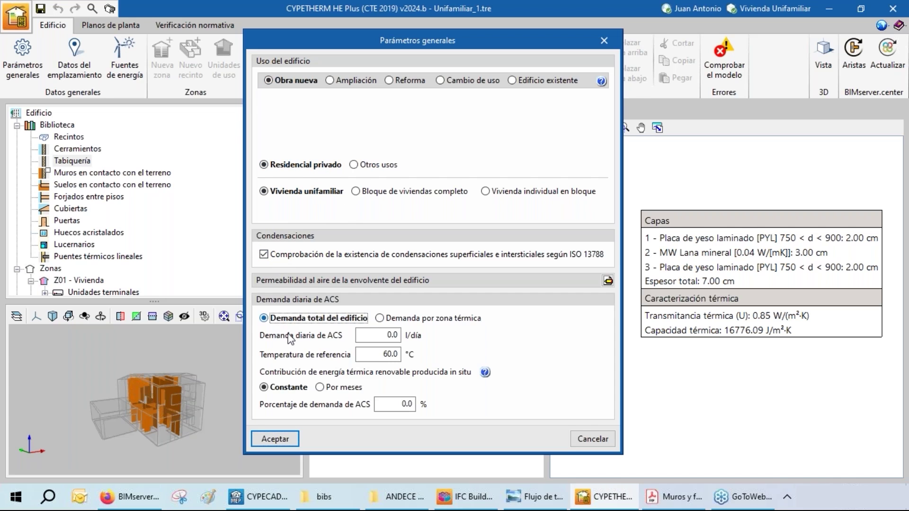
click(363, 335)
text(120)
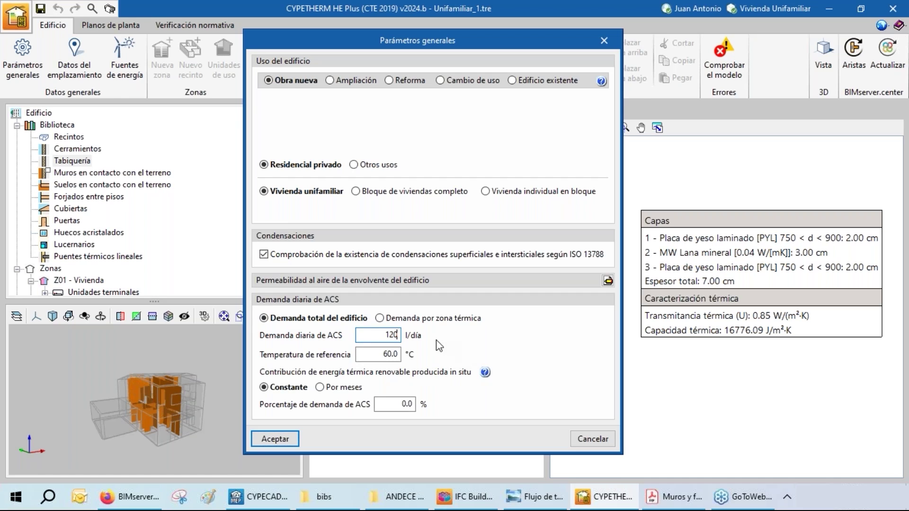
click(336, 388)
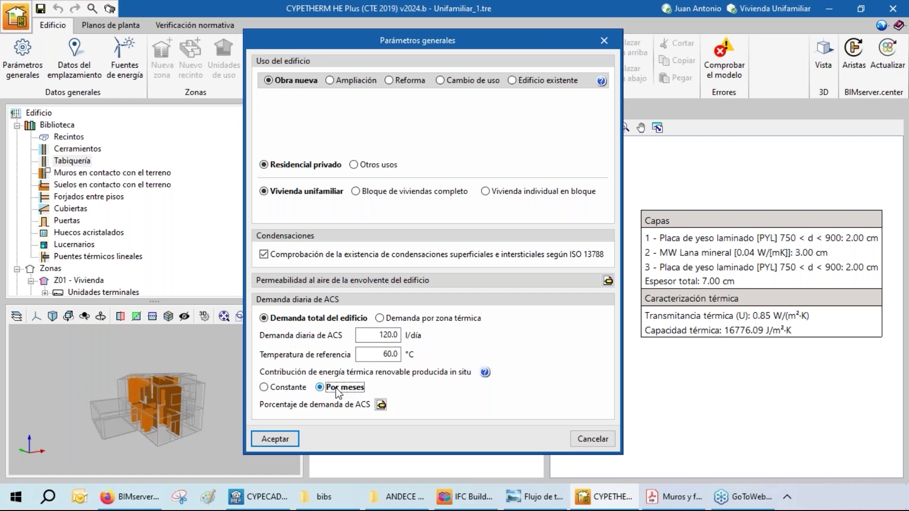
click(381, 405)
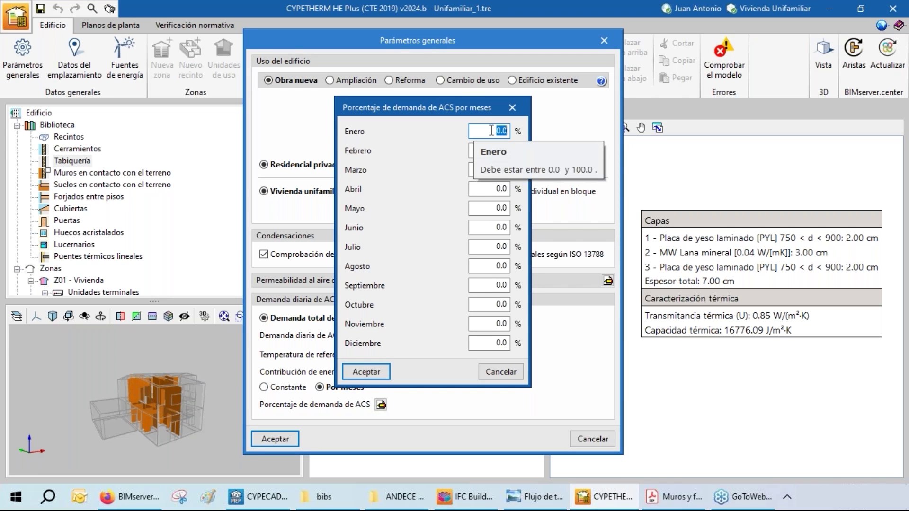
click(517, 107)
Set the on-site renewable contribution to a constant 75 % of the ACS demand and accept the general parameters.
click(282, 387)
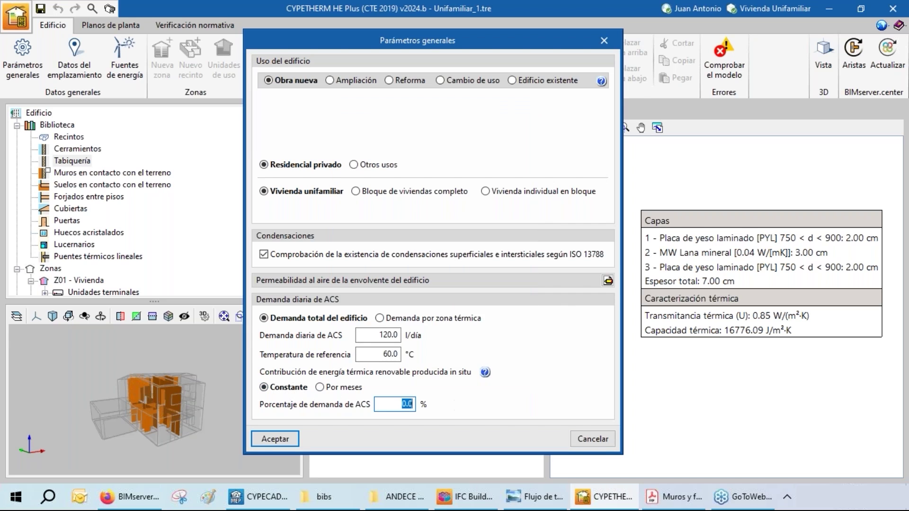
text(75)
click(272, 440)
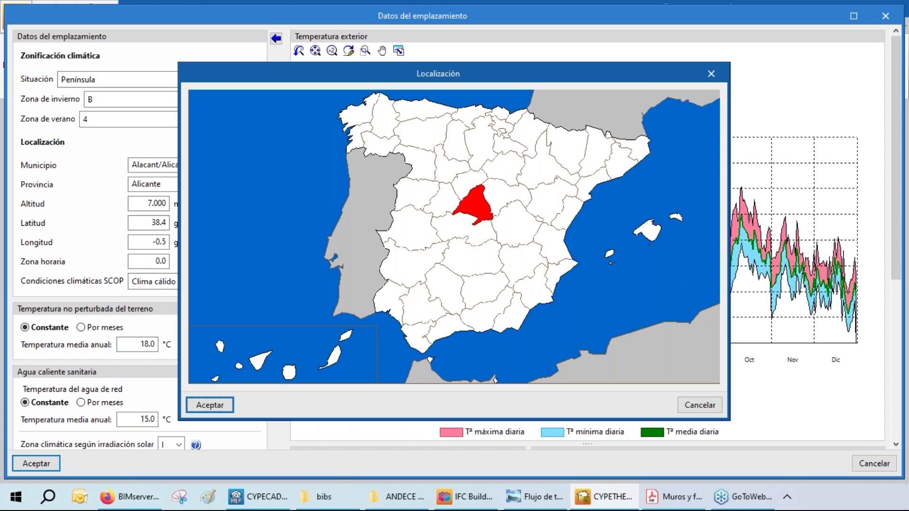
Set the site location to the province of Alicante, municipality Alacant/Alicante, and accept the site data to complete the import.
click(903, 223)
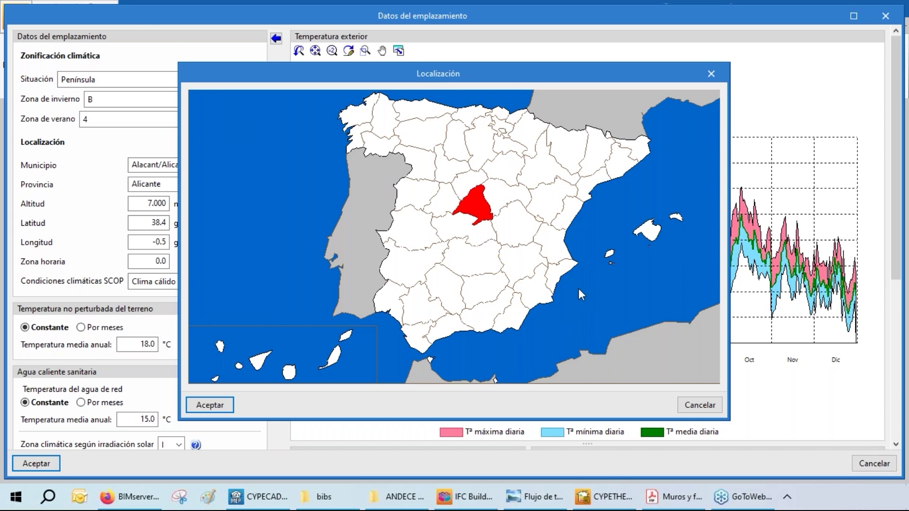
click(565, 282)
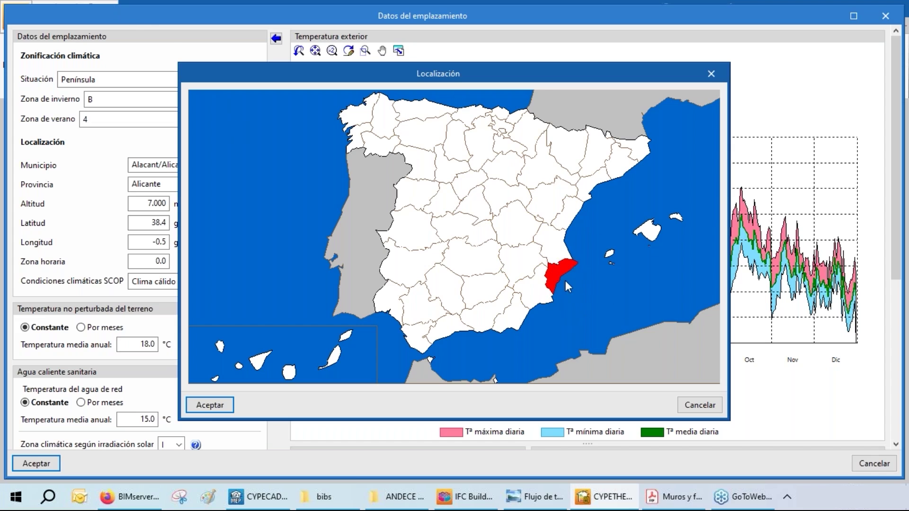
click(206, 409)
click(308, 350)
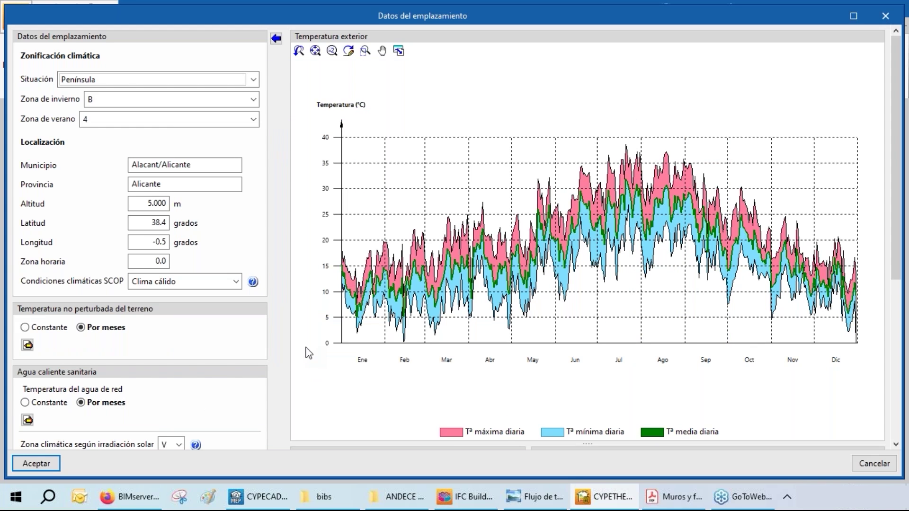
click(221, 166)
scroll(246, 192, down, 1)
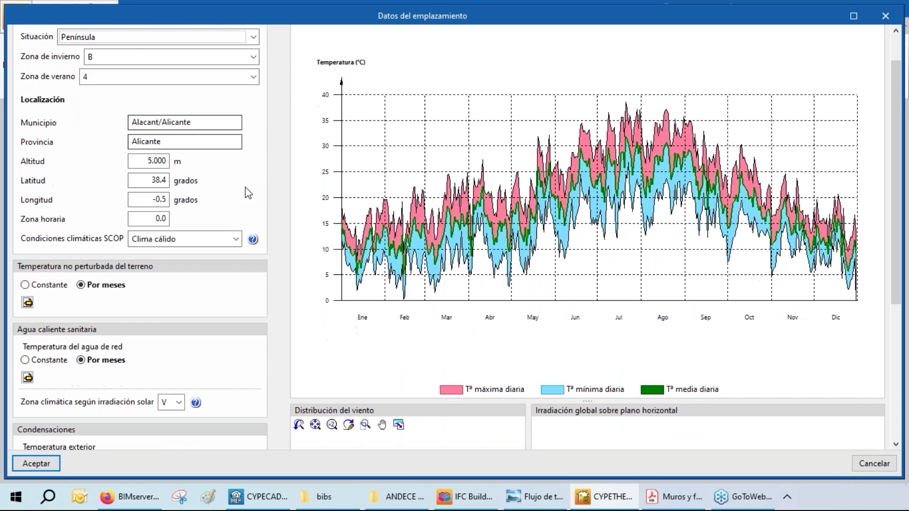
scroll(259, 224, down, 5)
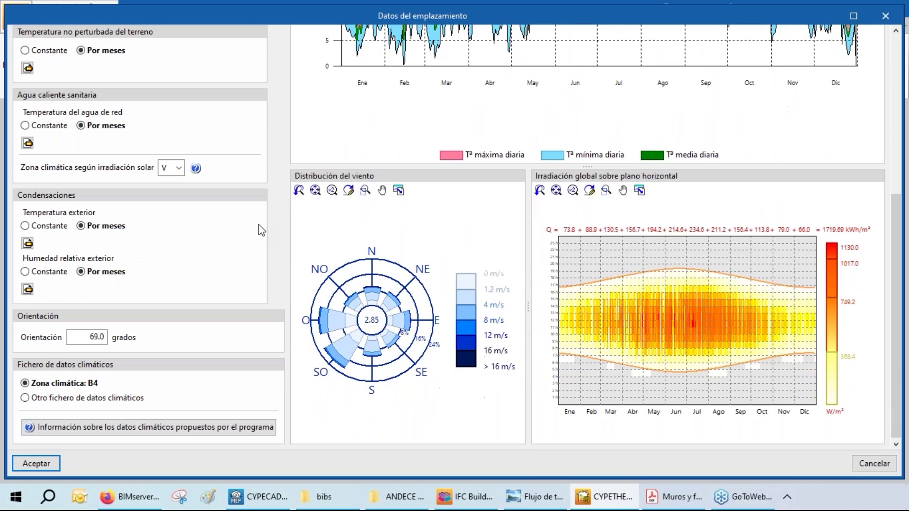
click(49, 469)
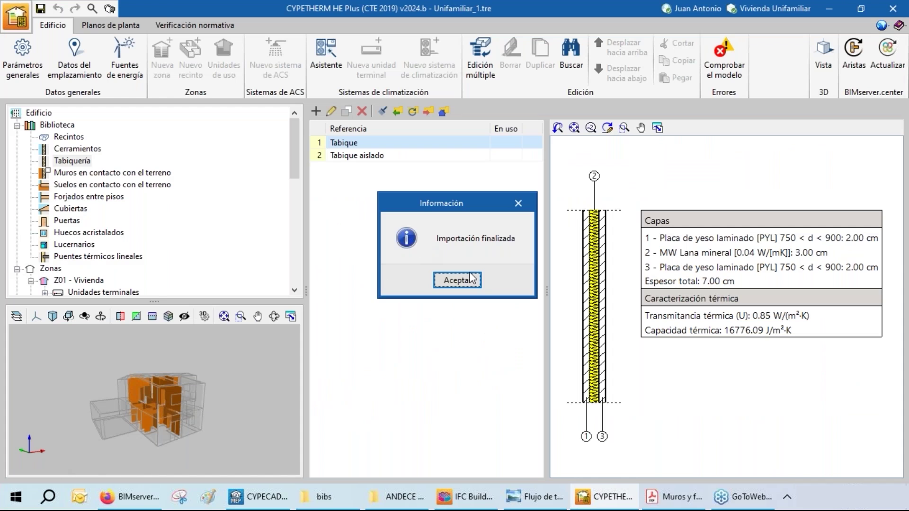
Close the finished import notice and review the zones, the Vivienda rooms and the walls of S01 - Lavadero.
click(457, 280)
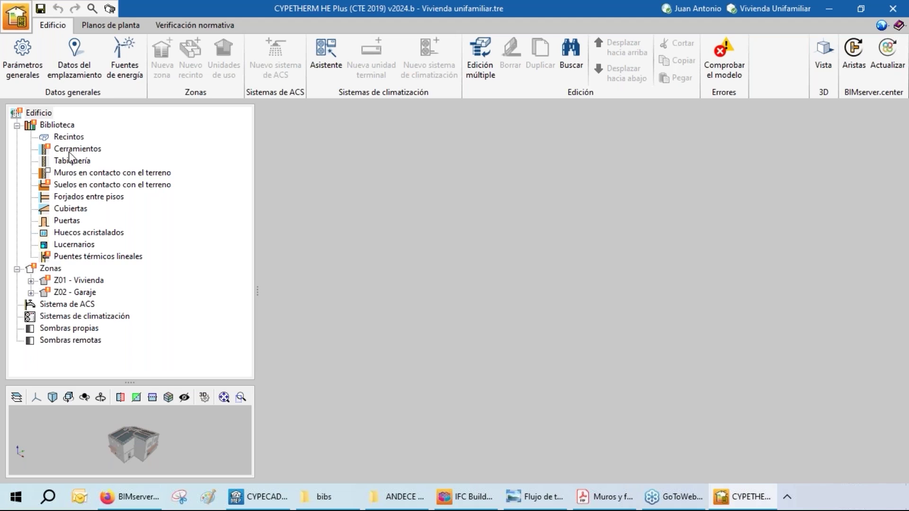
click(54, 273)
click(71, 292)
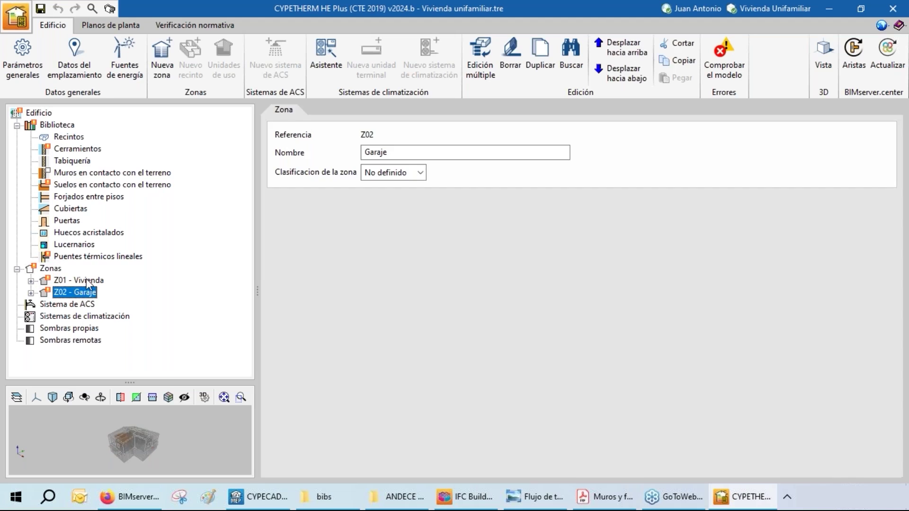
key(Delete)
double_click(88, 282)
double_click(95, 301)
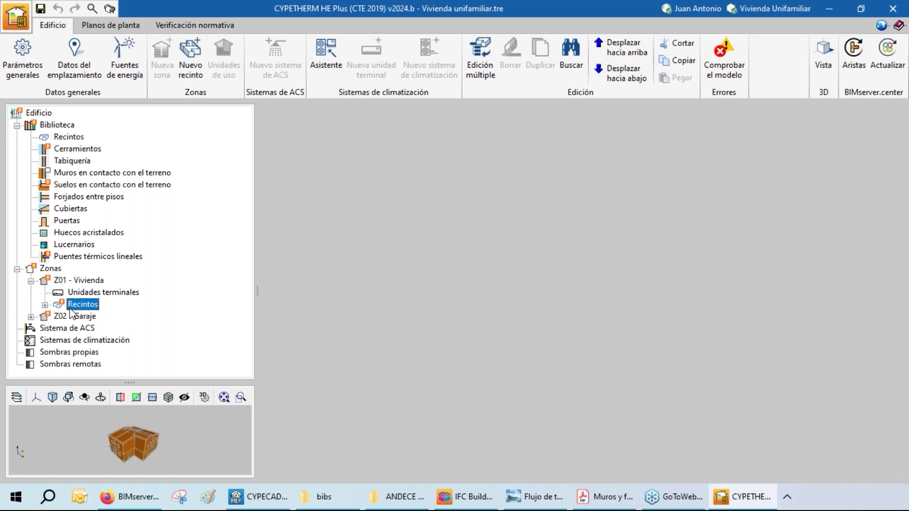
click(114, 221)
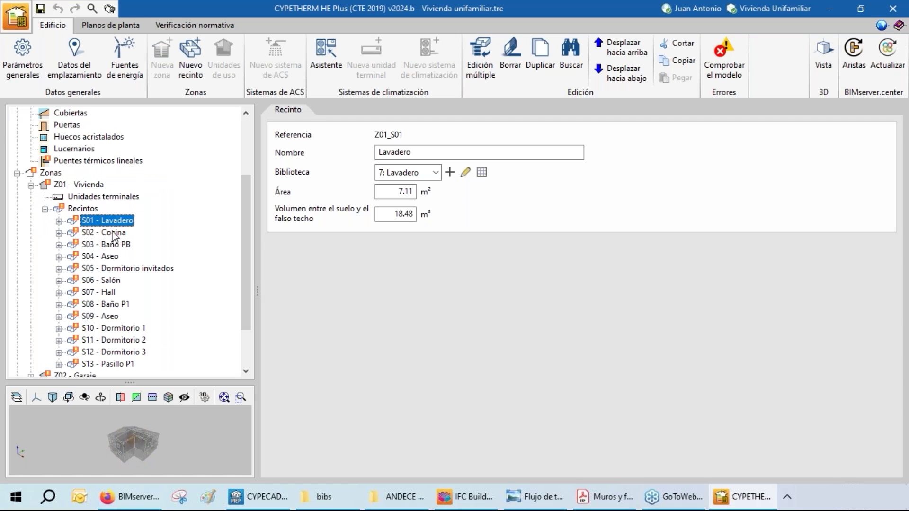
click(59, 222)
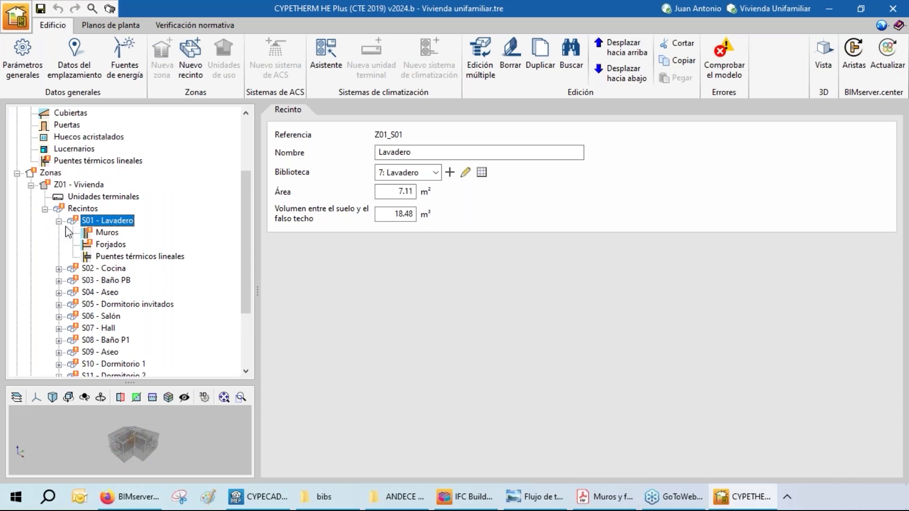
click(103, 233)
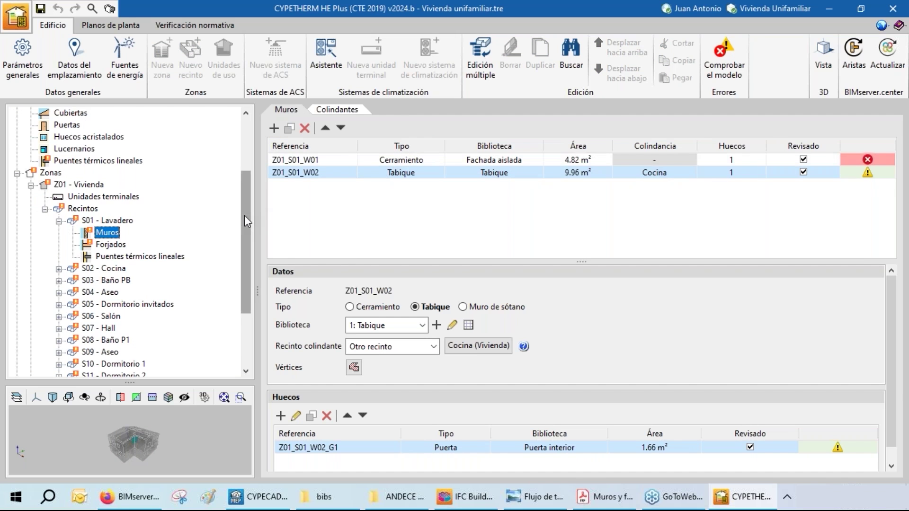
drag(244, 215, 251, 187)
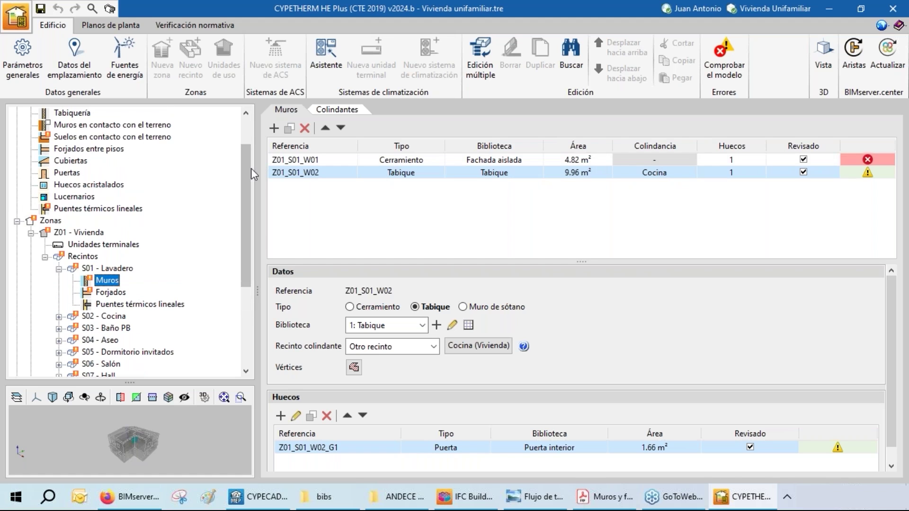
scroll(78, 195, down, 2)
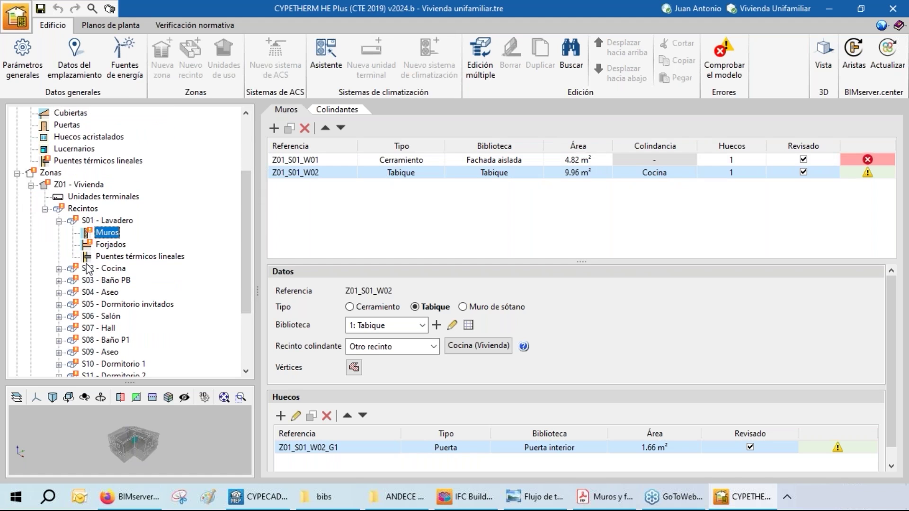
drag(248, 220, 167, 143)
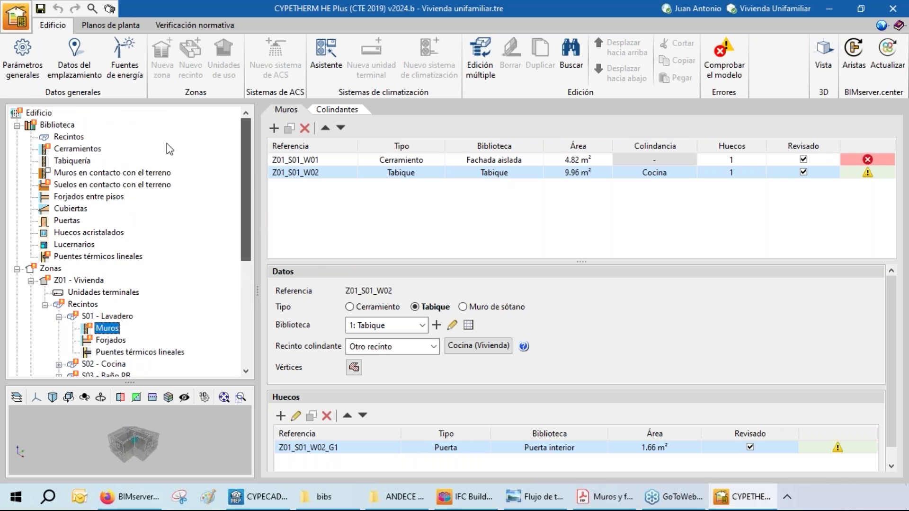
Classify zone Z01 - Vivienda as Habitable.
click(49, 269)
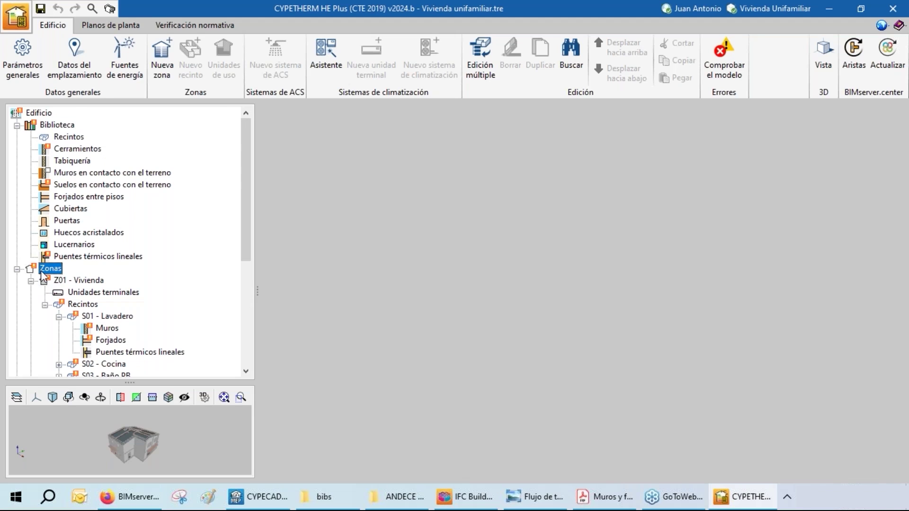
click(101, 284)
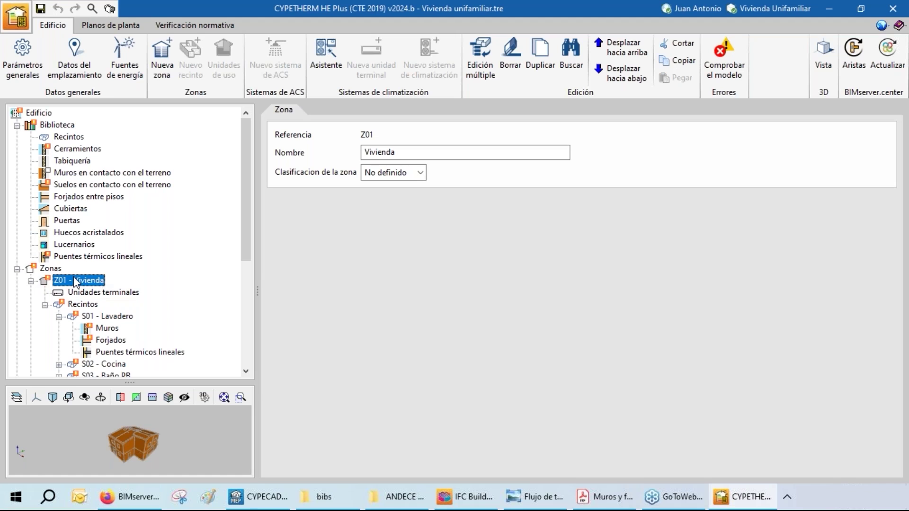
click(420, 172)
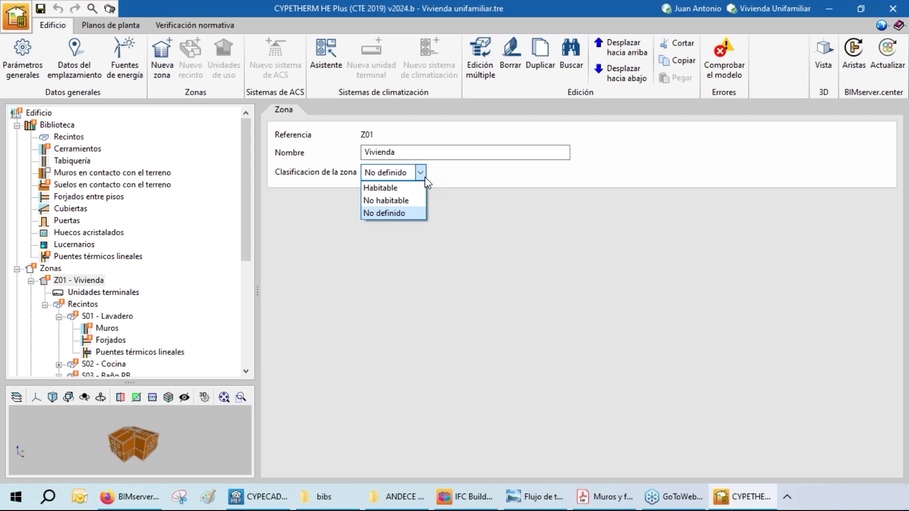
click(401, 188)
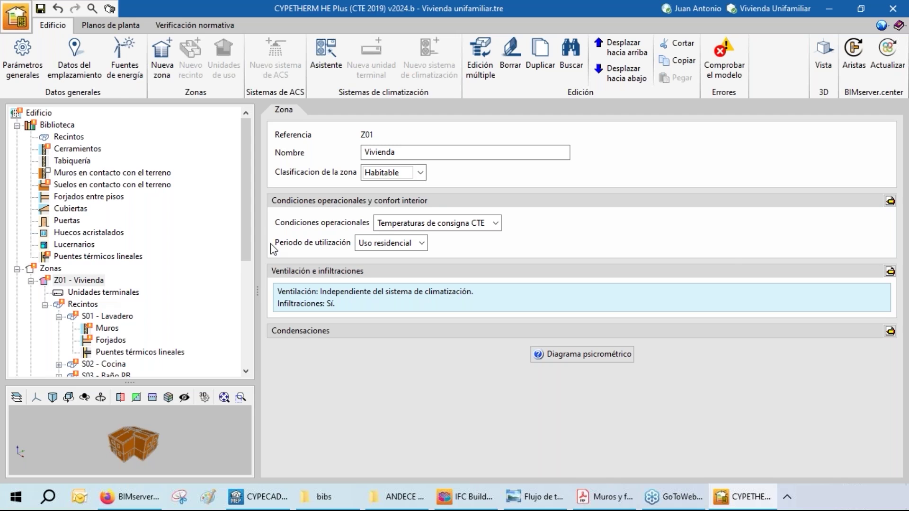
Set the Vivienda zone's ventilation type to A través del sistema de climatización and accept the ventilation and infiltration settings.
click(890, 273)
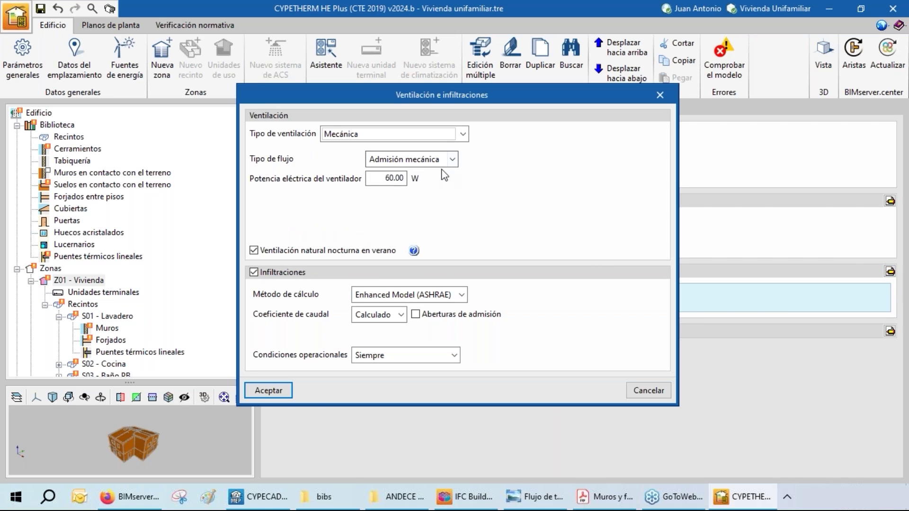
click(464, 135)
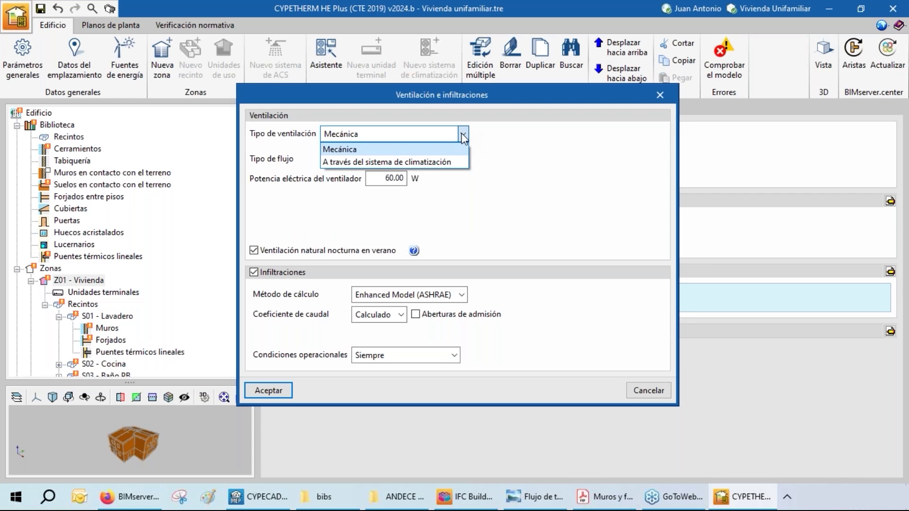
click(456, 162)
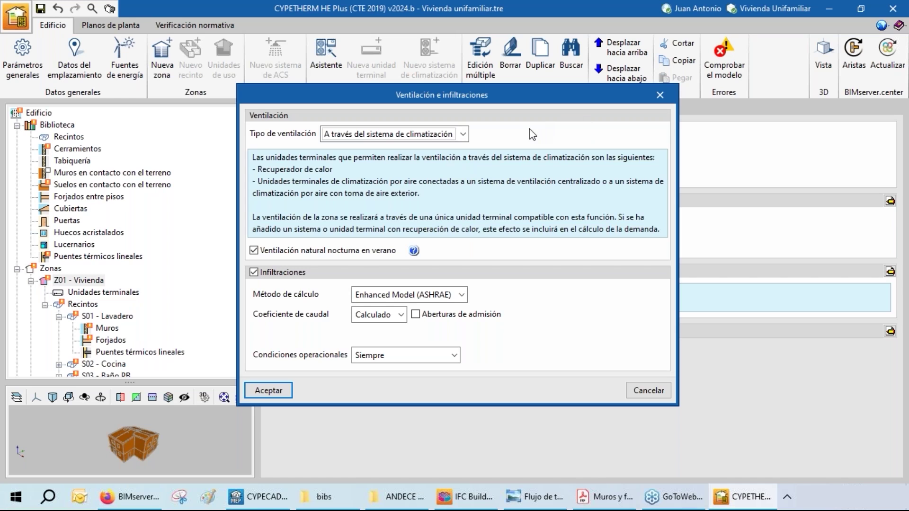
click(271, 389)
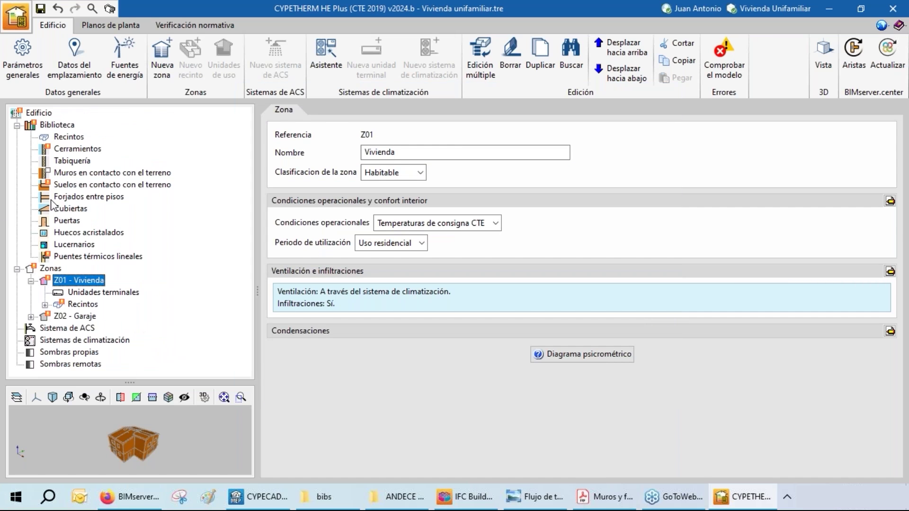
Classify zone Z02 - Garaje as No habitable.
click(85, 316)
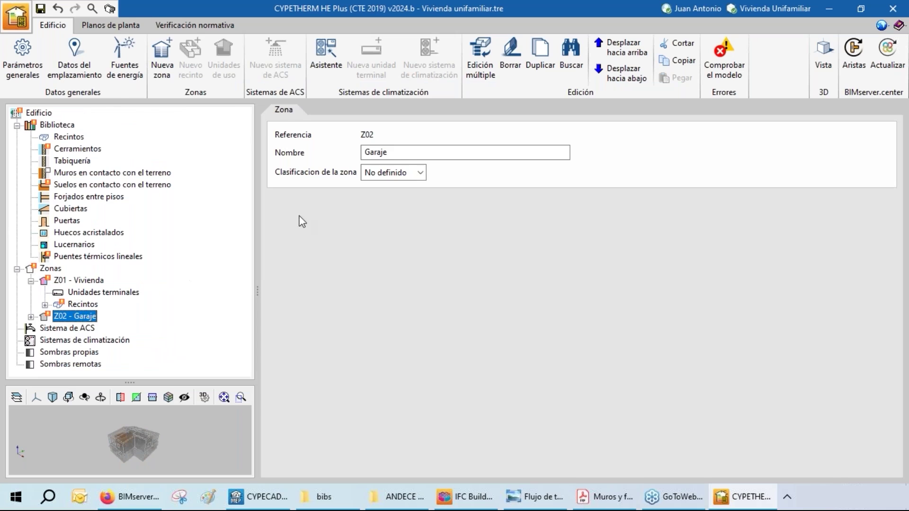
click(418, 173)
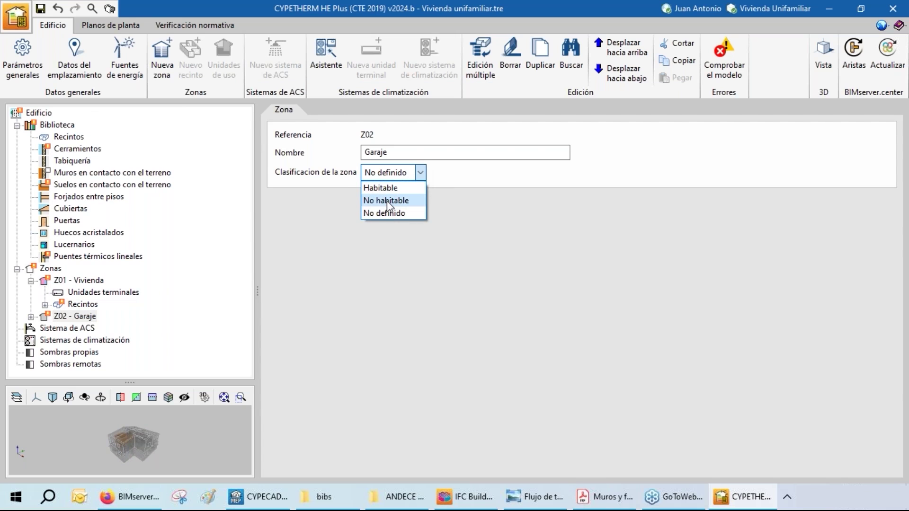
click(387, 200)
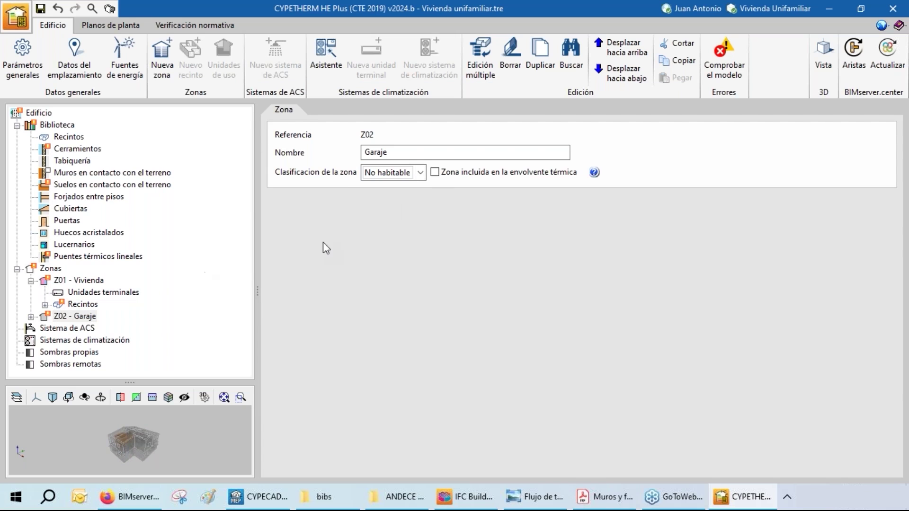
Check the ventilation and habitability settings of the Dormitorio room type in the library, leaving them unedited.
click(78, 139)
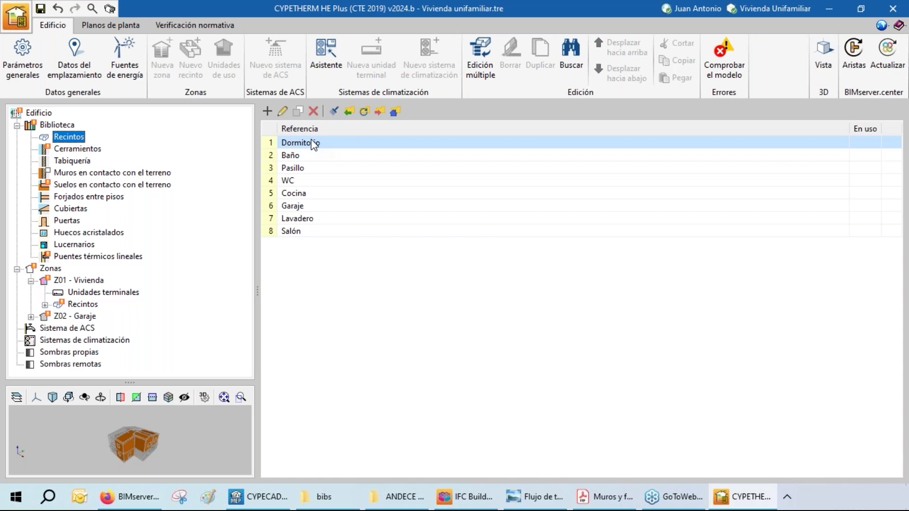
double_click(313, 143)
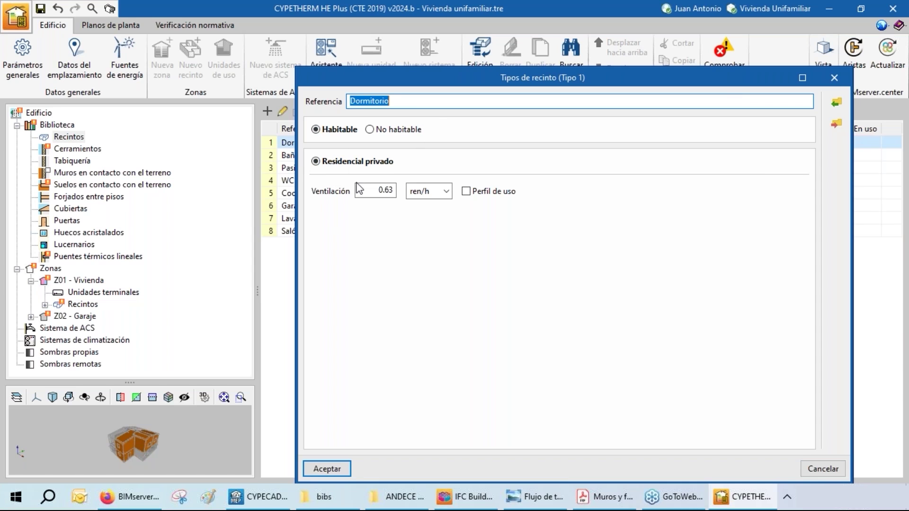
click(846, 79)
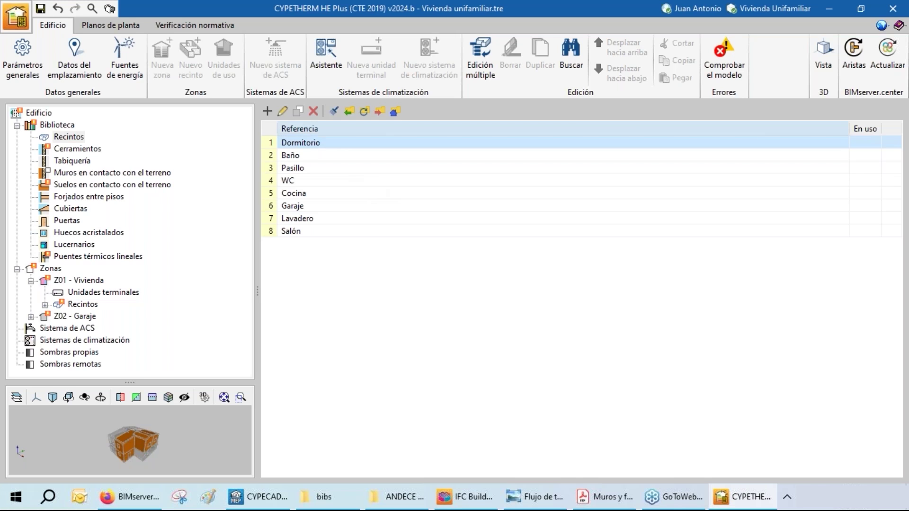
Open the Fachada aislada enclosure for editing and bring up the Plataforma Tecnológica Española del Hormigón wall catalogue.
click(78, 150)
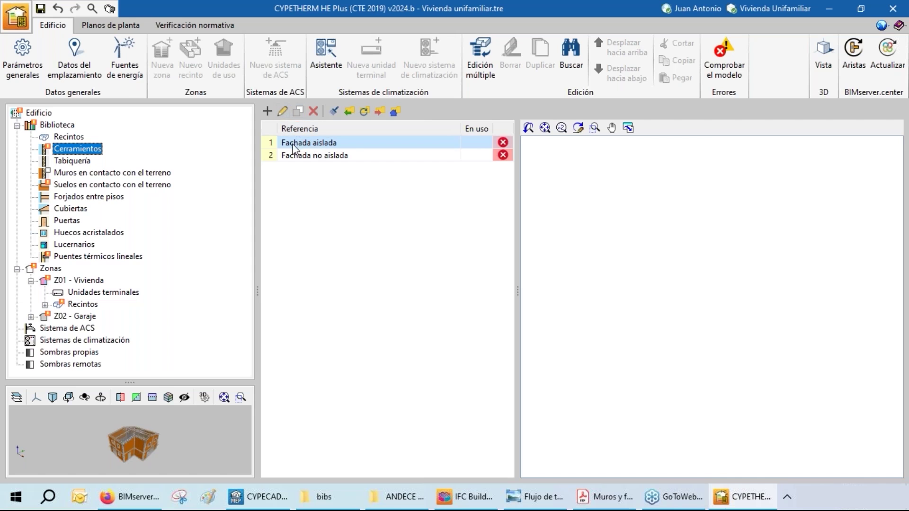
click(282, 112)
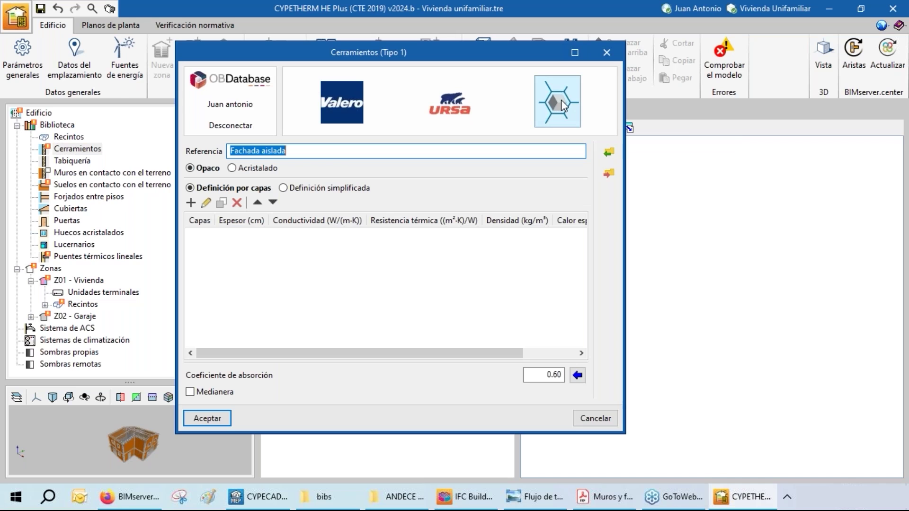
click(564, 105)
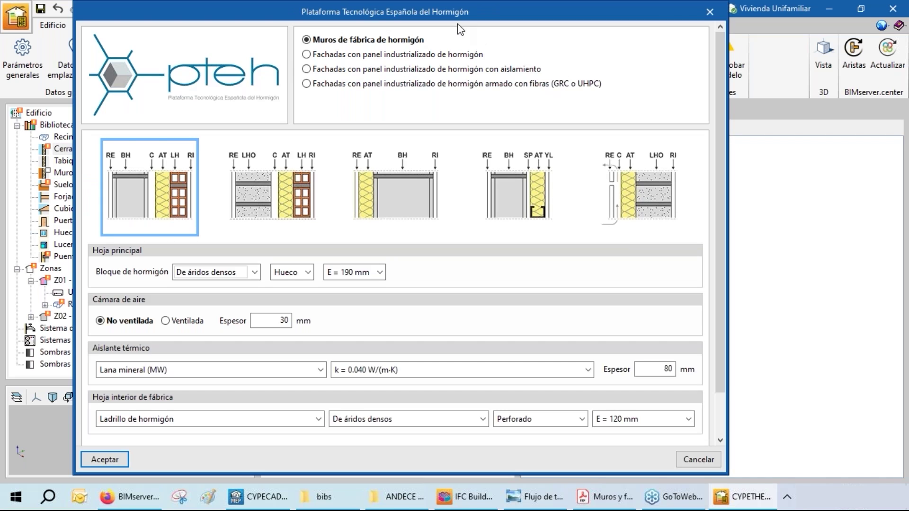
drag(466, 18, 565, 23)
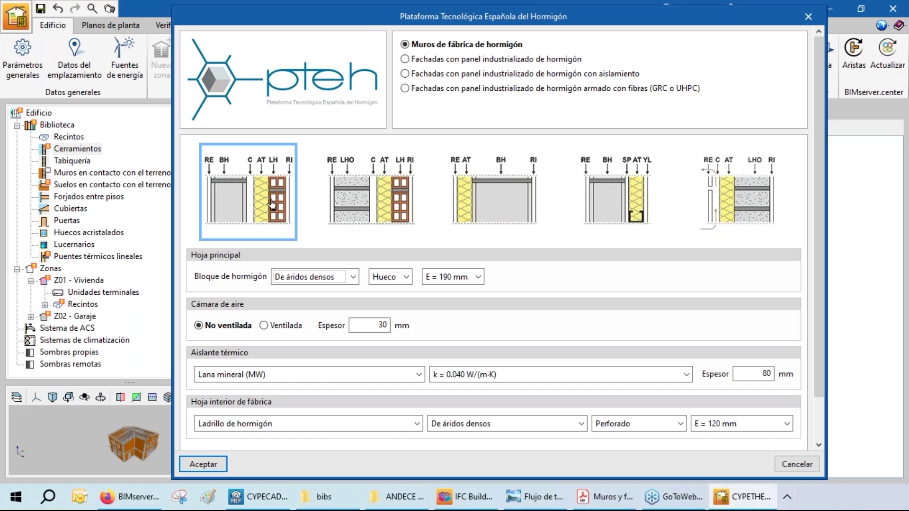
drag(364, 15, 357, 7)
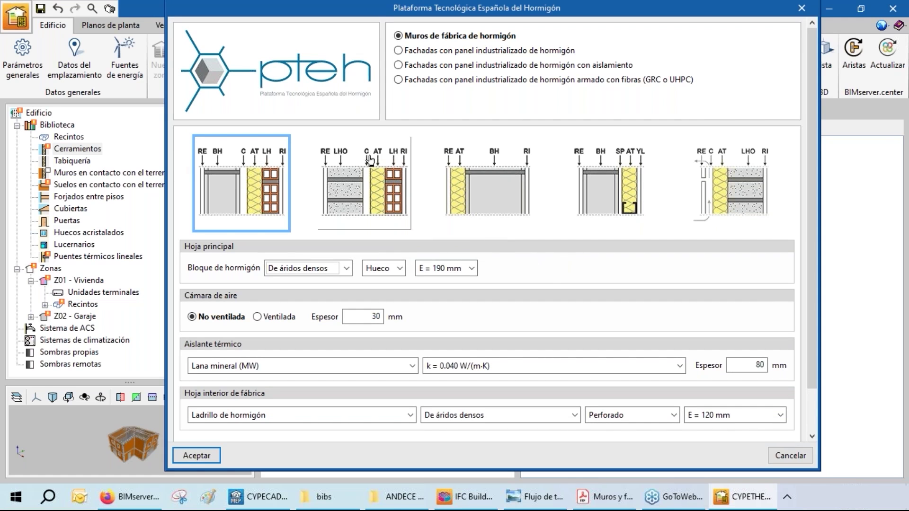
Preview the concrete-brick wall with air chamber and its aggregate options, then return to the hollow concrete-block wall type.
click(359, 194)
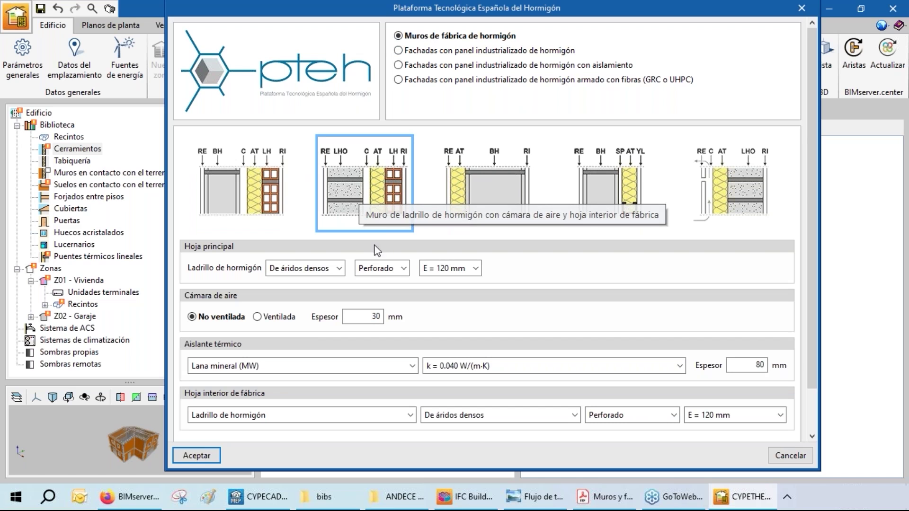
click(329, 268)
click(327, 281)
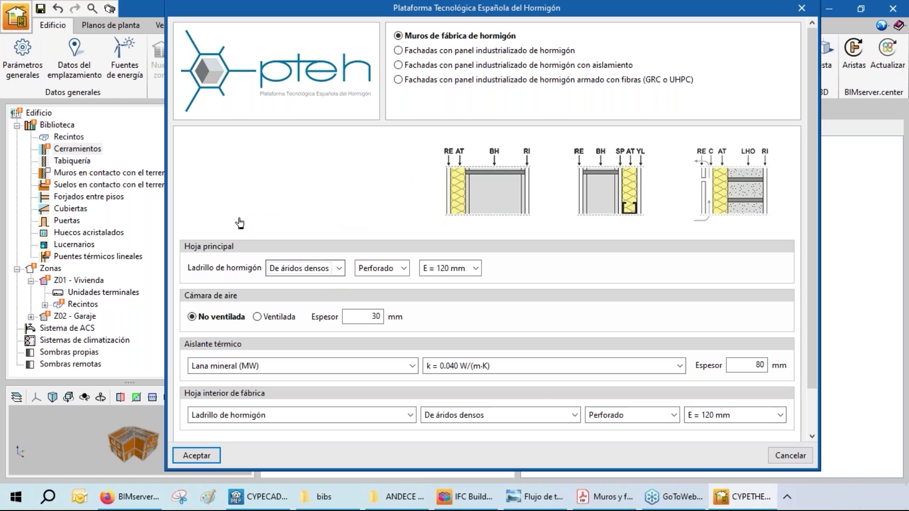
click(246, 213)
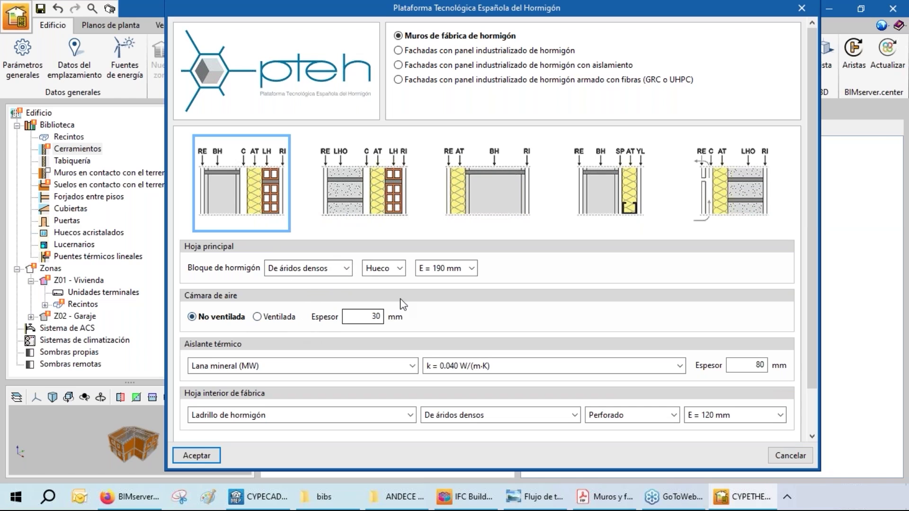
Examine the thermal insulation materials, mineral wool conductivities and thickness setting offered for the concrete-block wall.
click(412, 366)
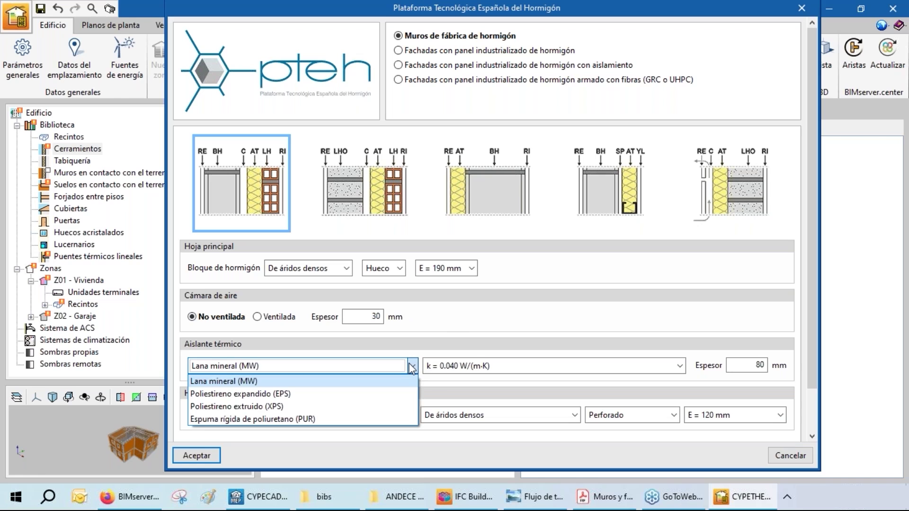
click(412, 366)
click(480, 366)
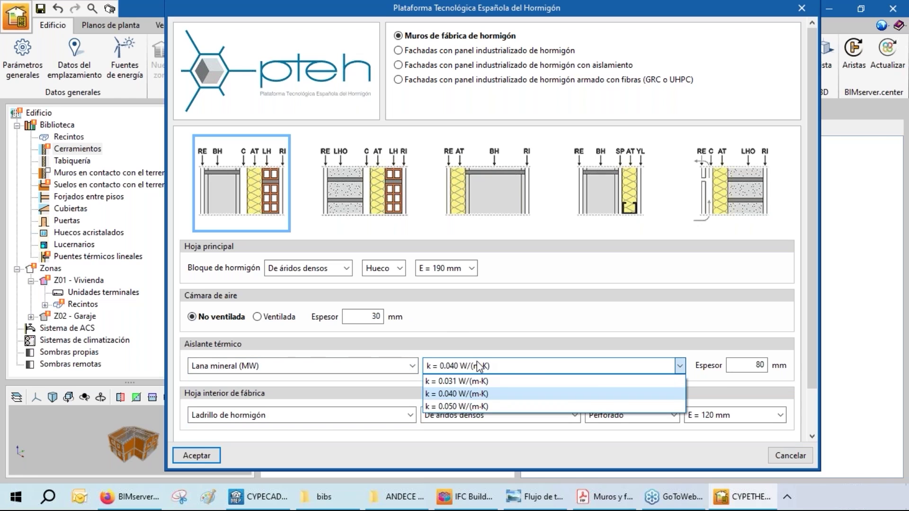
click(763, 369)
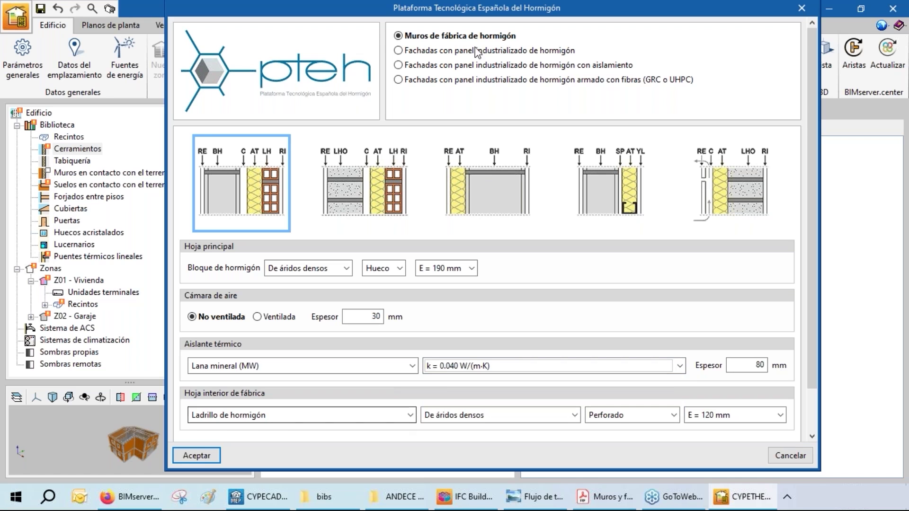
drag(520, 10, 509, 69)
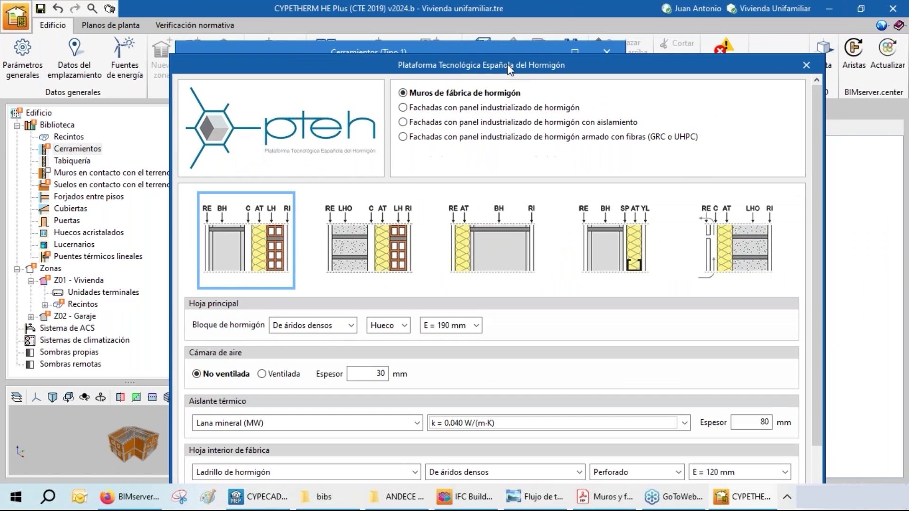
Compare the wall types offered for plain industrialised concrete panel façades and for insulated panel façades in the catalogue.
click(472, 114)
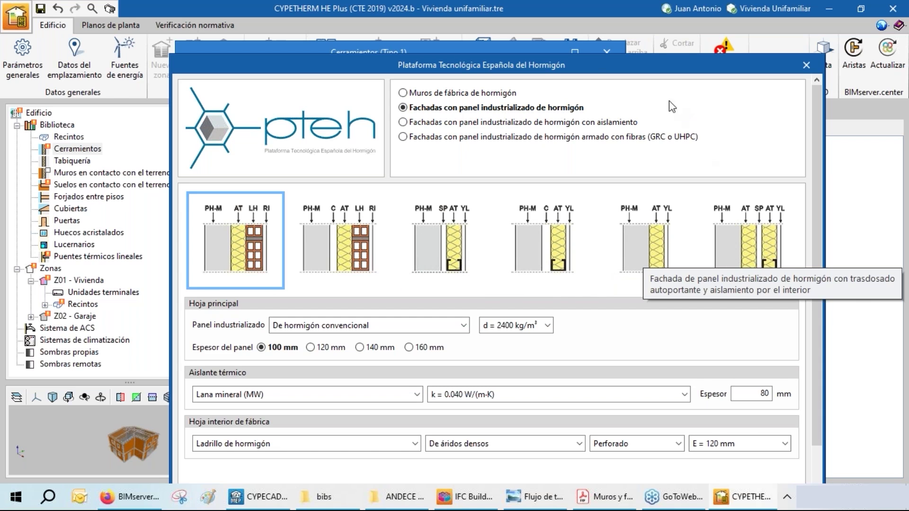
drag(597, 75, 586, 50)
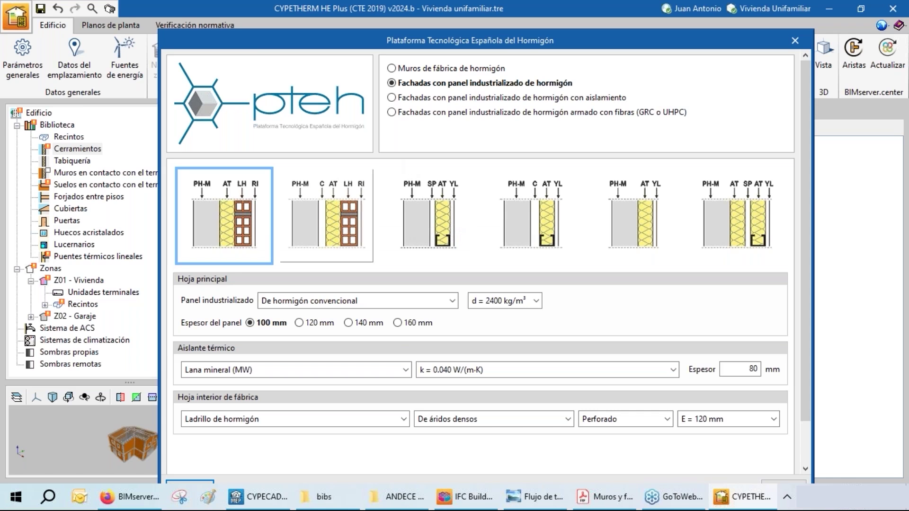
click(482, 102)
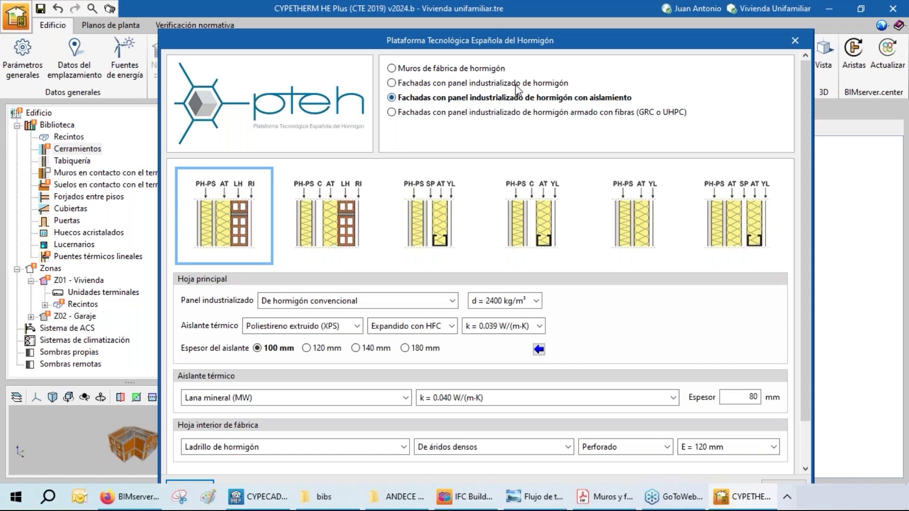
click(537, 83)
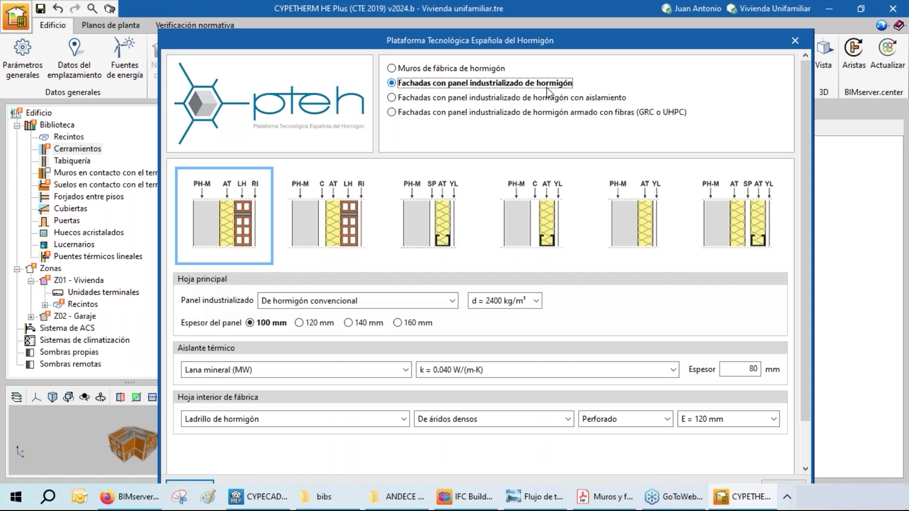
Define Fachada aislada as an insulated industrialised concrete panel with air chamber and self-supporting lining, choosing the 240 mm panel with 120 mm insulation.
click(535, 101)
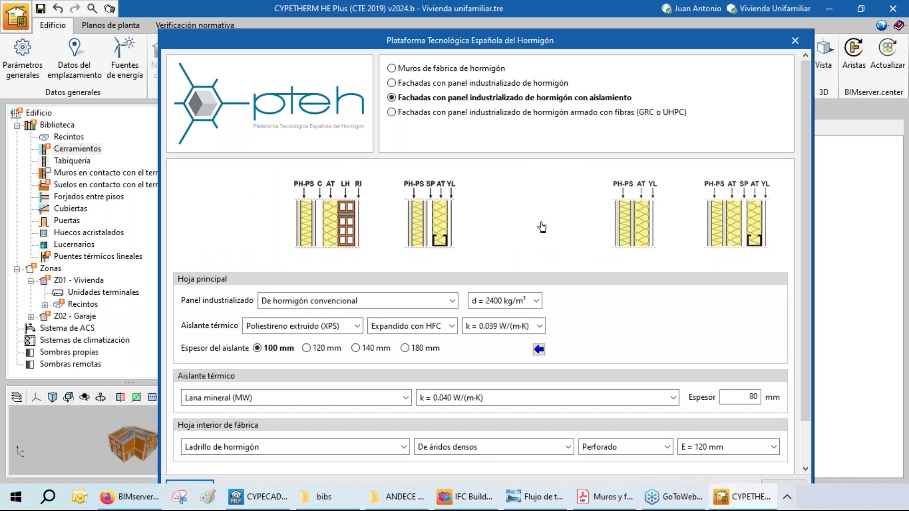
click(543, 227)
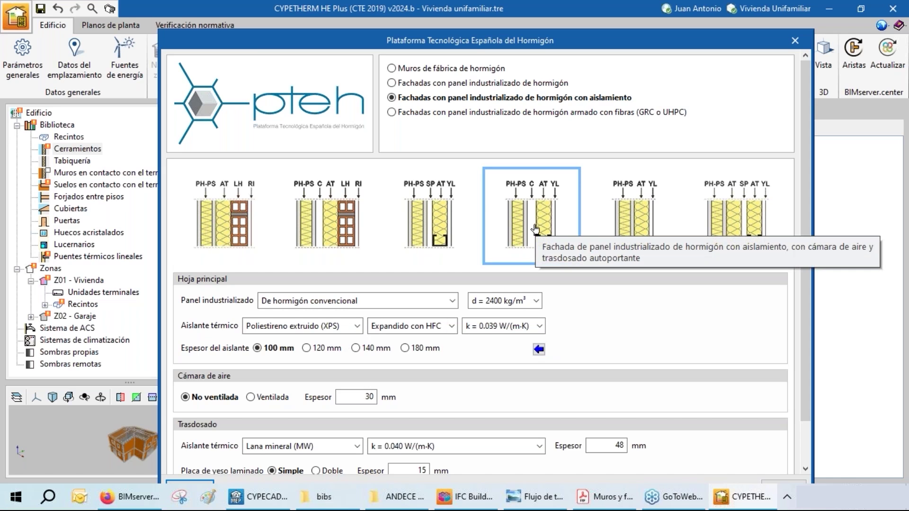
click(539, 350)
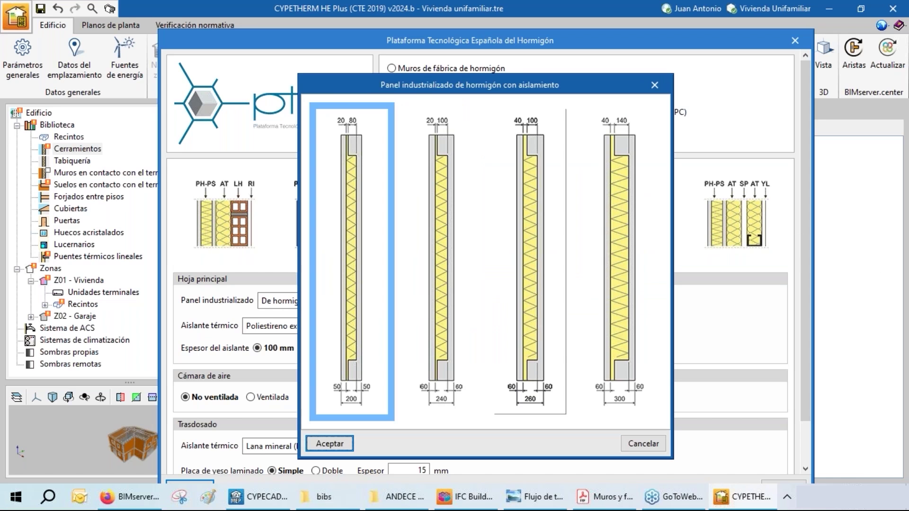
click(435, 225)
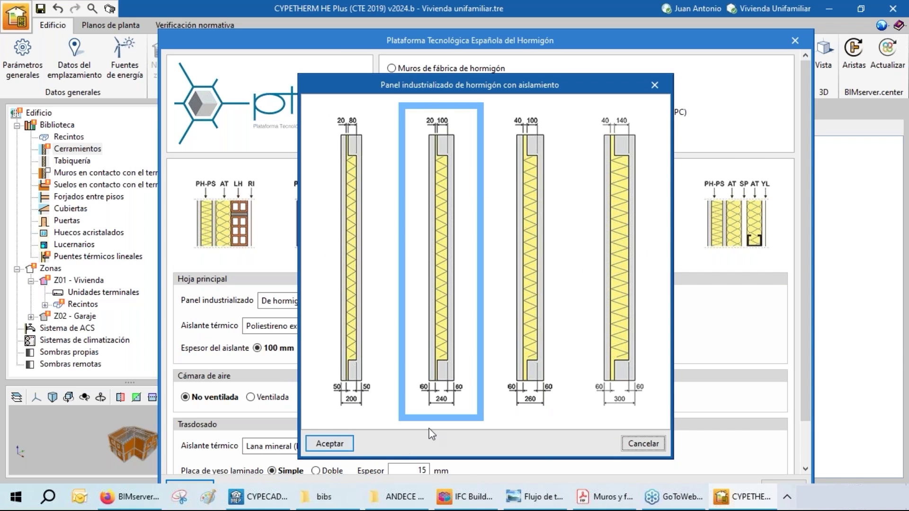
click(330, 444)
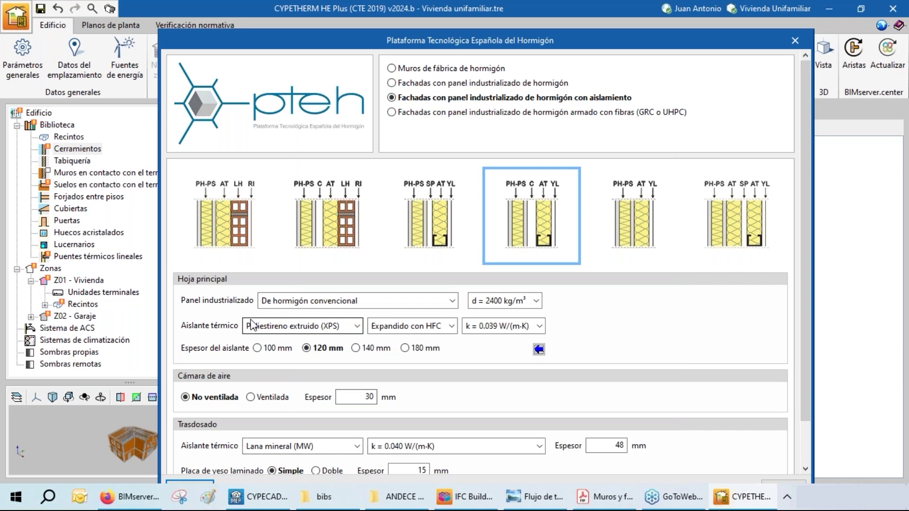
scroll(314, 361, down, 1)
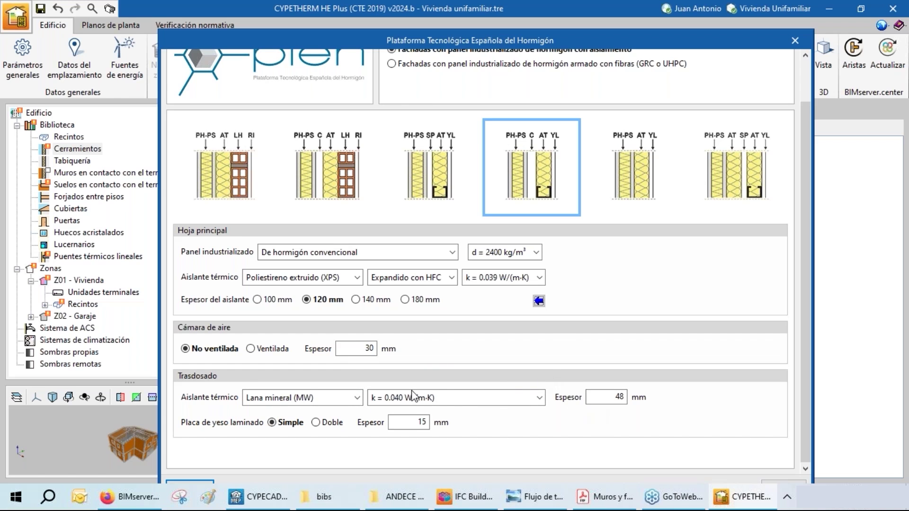
click(198, 483)
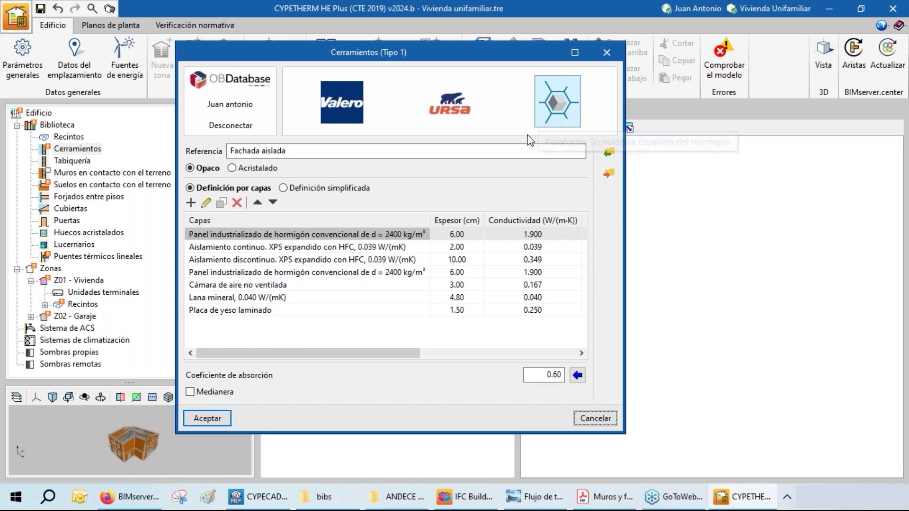
Check the properties offered for a manually defined enclosure layer, without adding one.
click(191, 204)
drag(424, 73, 549, 84)
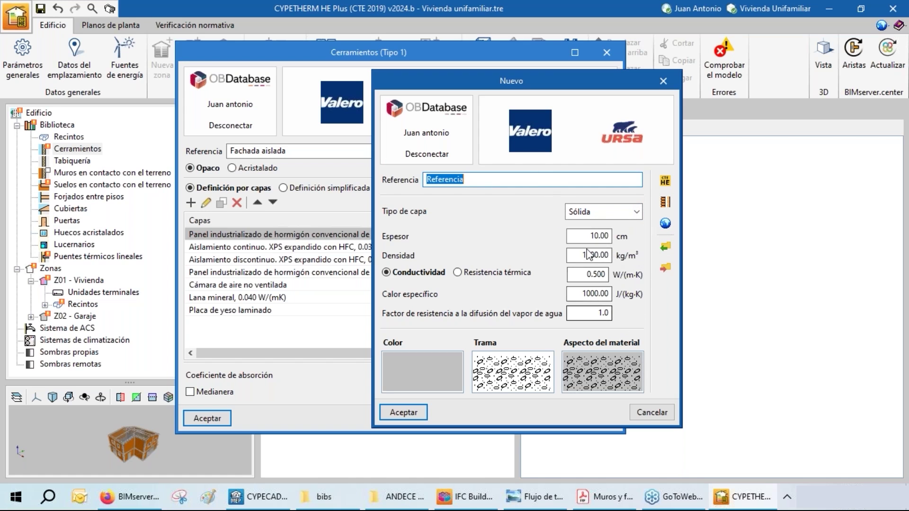
click(664, 82)
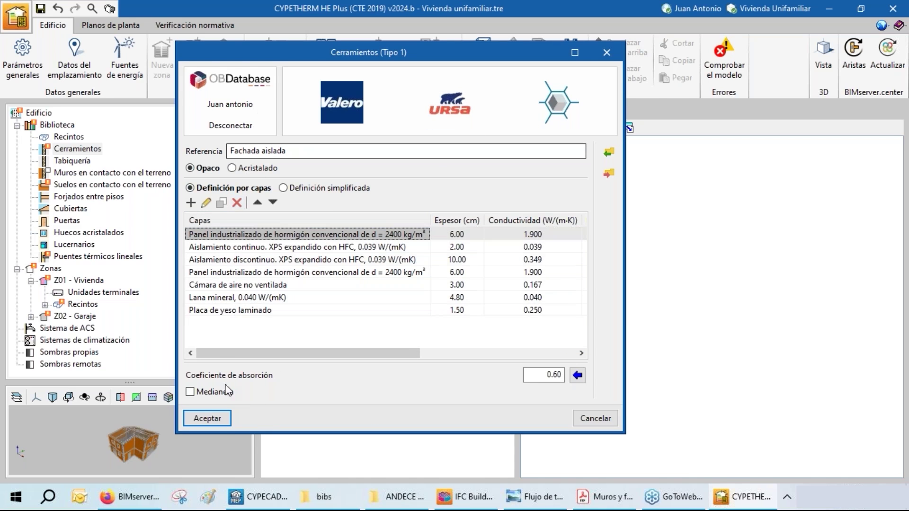
Accept the Fachada aislada layers and review the wall's section drawing and thermal characterisation.
click(207, 419)
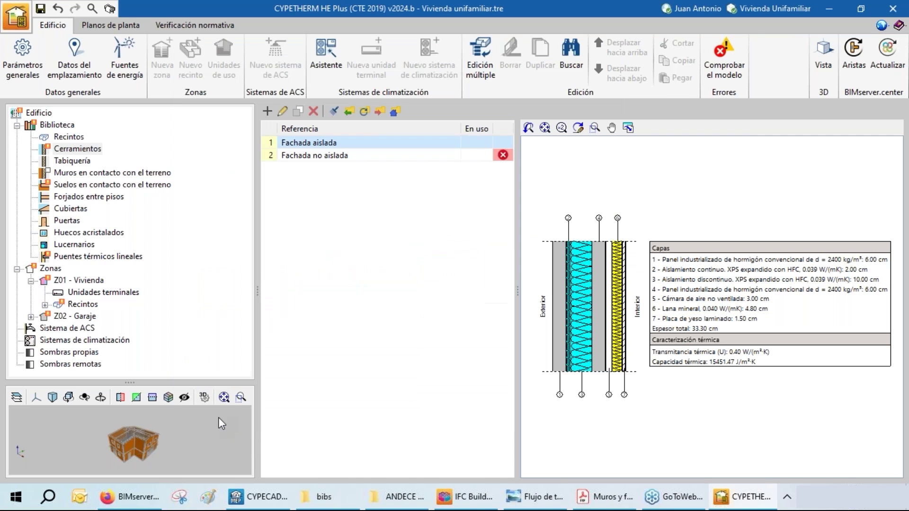
drag(517, 301, 459, 299)
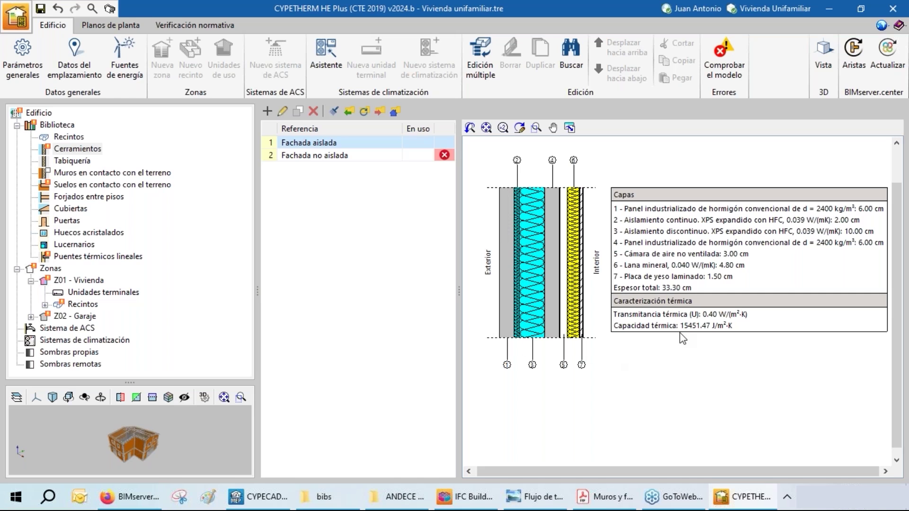
mouse_move(458, 289)
mouse_down()
mouse_move(563, 291)
mouse_move(491, 297)
mouse_up()
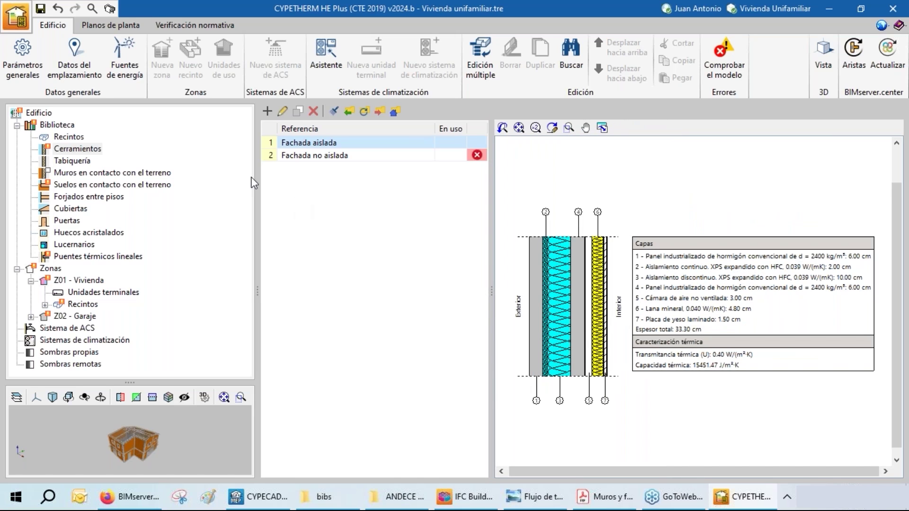
click(315, 156)
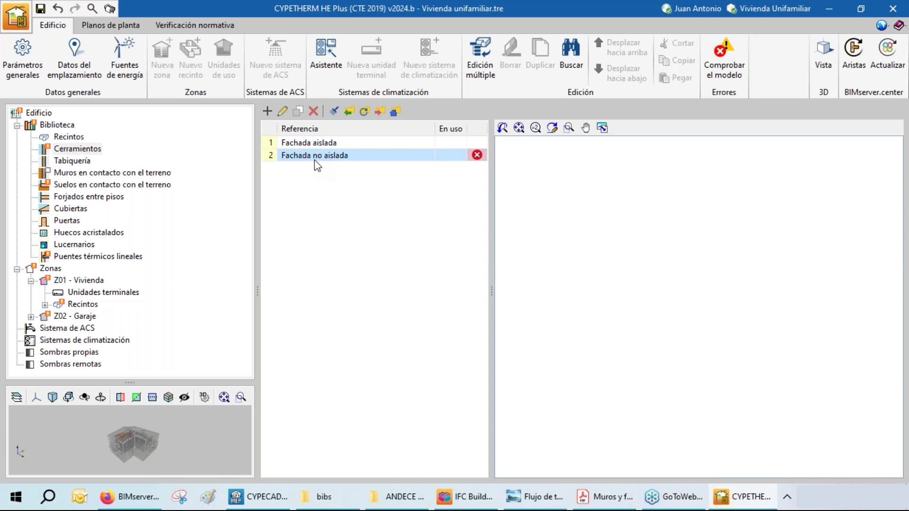
click(282, 112)
drag(402, 62, 523, 112)
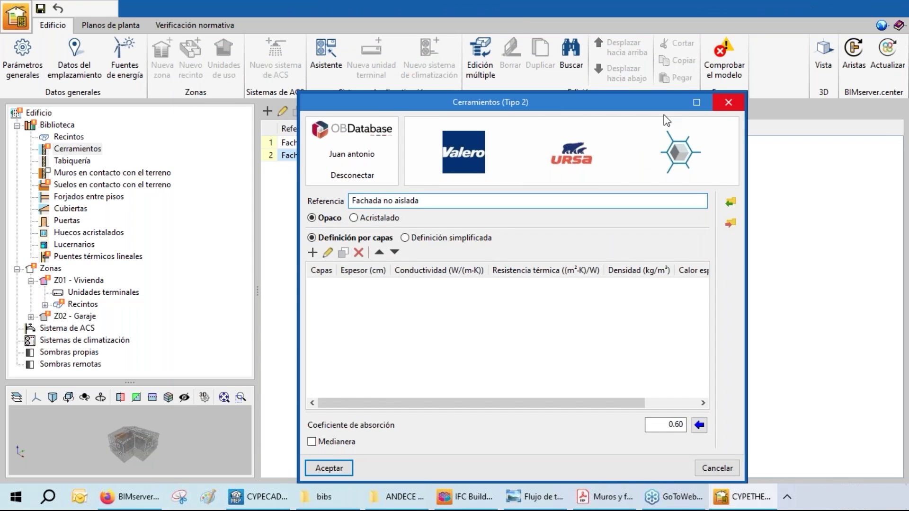
key(Escape)
Enlarge the 3D model preview and examine where the Fachada aislada walls are in the building.
click(310, 144)
drag(122, 383, 122, 294)
mouse_move(133, 399)
mouse_down()
mouse_move(160, 386)
mouse_move(143, 392)
mouse_up()
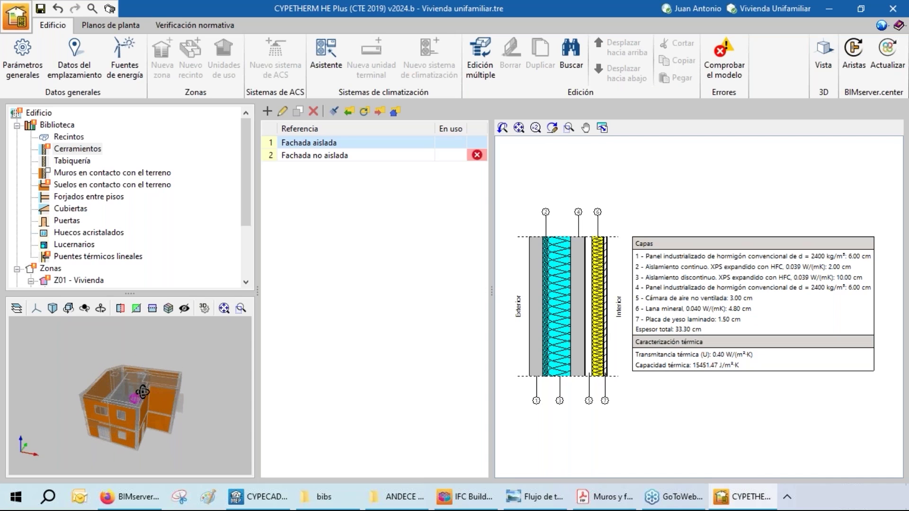
Check where the Baño, Pasillo and Salón room types are located in the 3D model.
click(68, 137)
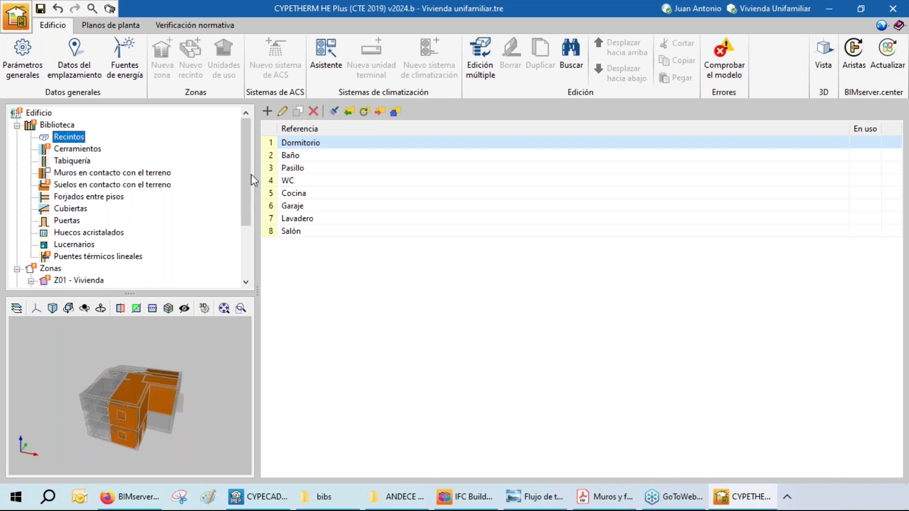
click(304, 156)
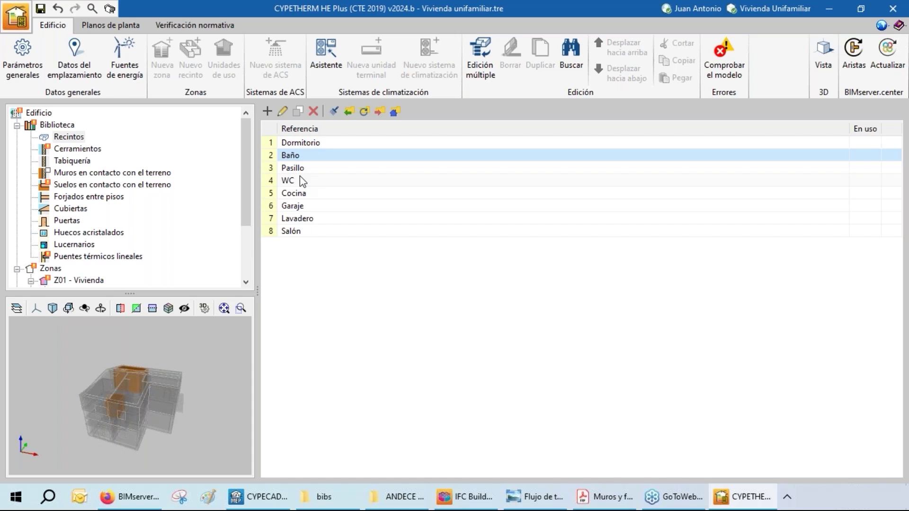
key(Down)
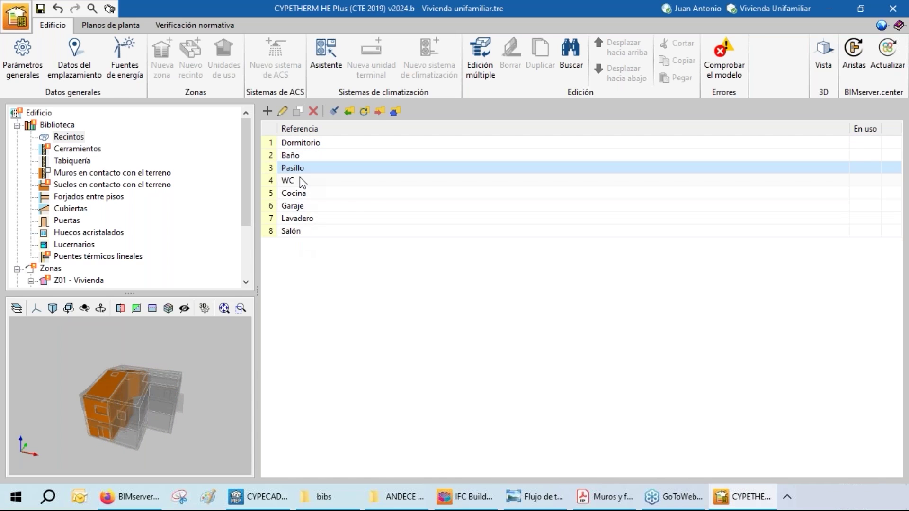
drag(167, 353, 194, 358)
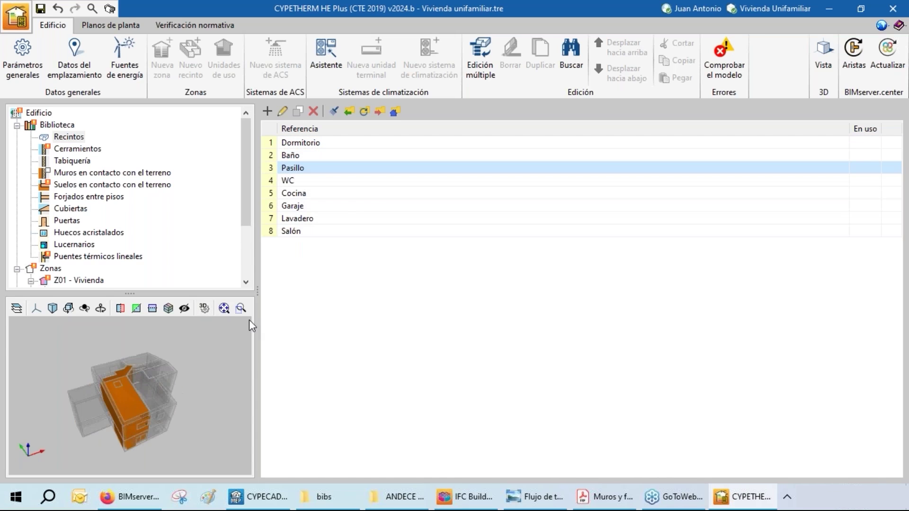
click(296, 230)
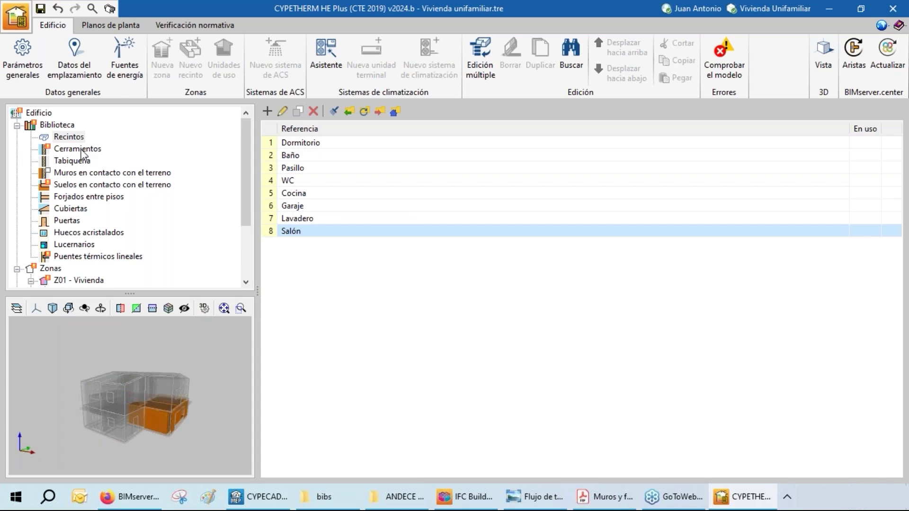
Compare in the 3D model which walls use the Fachada aislada and Fachada no aislada enclosures.
click(82, 149)
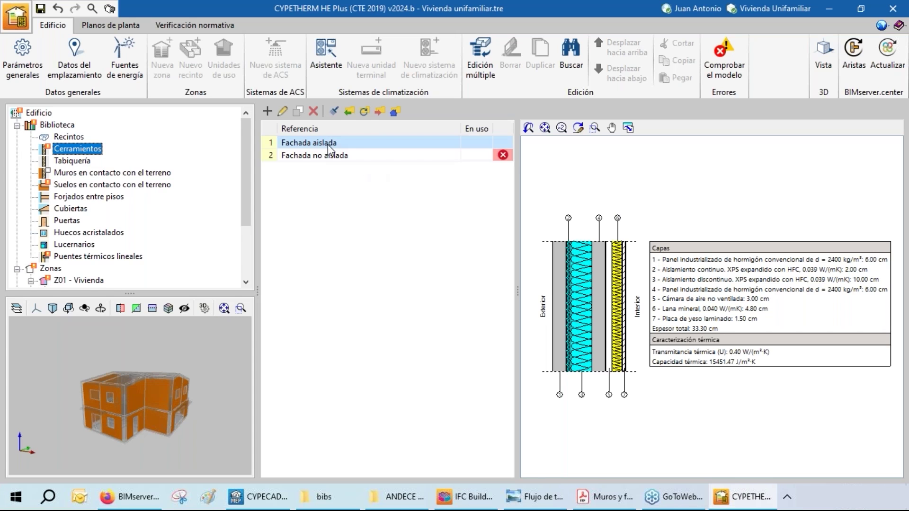
drag(79, 411, 118, 423)
drag(185, 394, 209, 312)
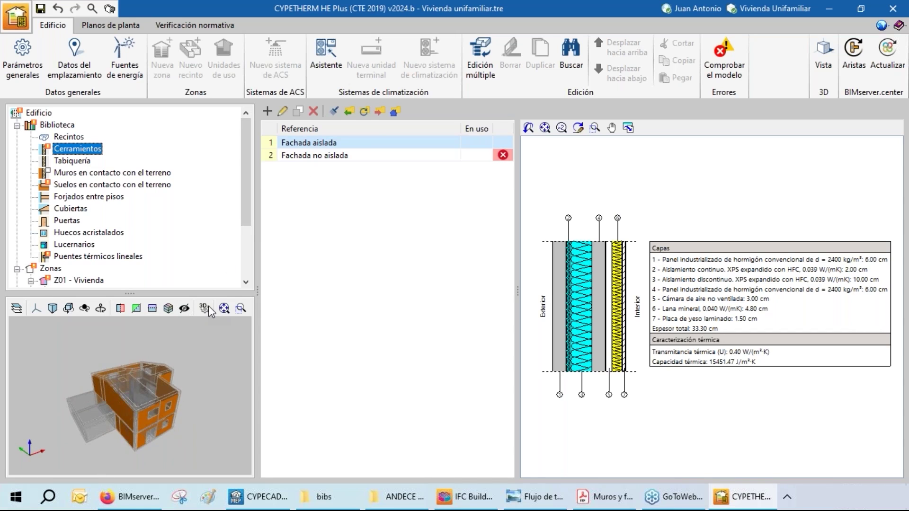
click(305, 157)
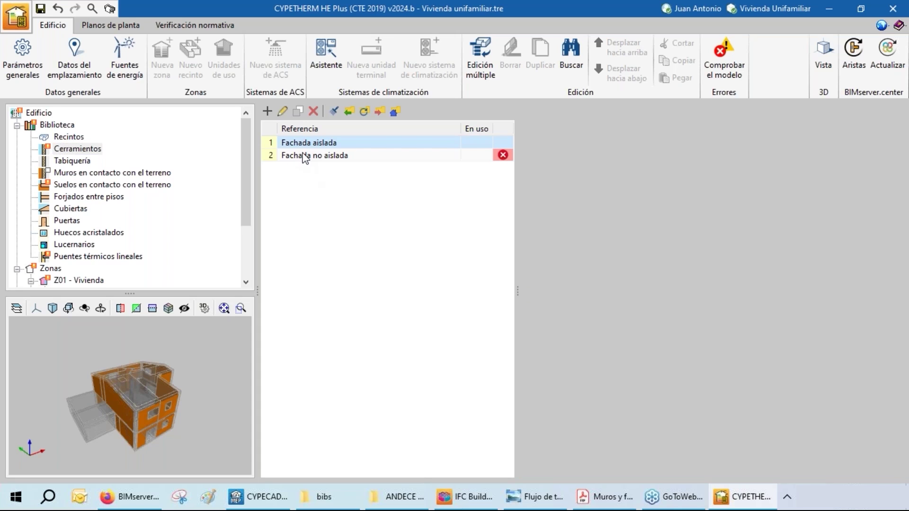
drag(103, 374, 129, 385)
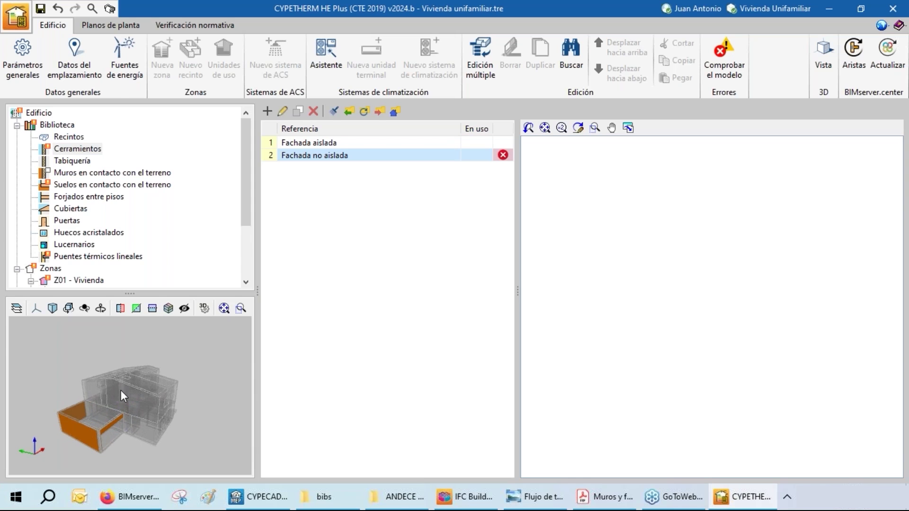
Load the single-leaf concrete-block wall from the Plataforma Tecnológica Española del Hormigón catalogue into Fachada no aislada, with hollow dense-aggregate 190 mm blocks.
click(283, 112)
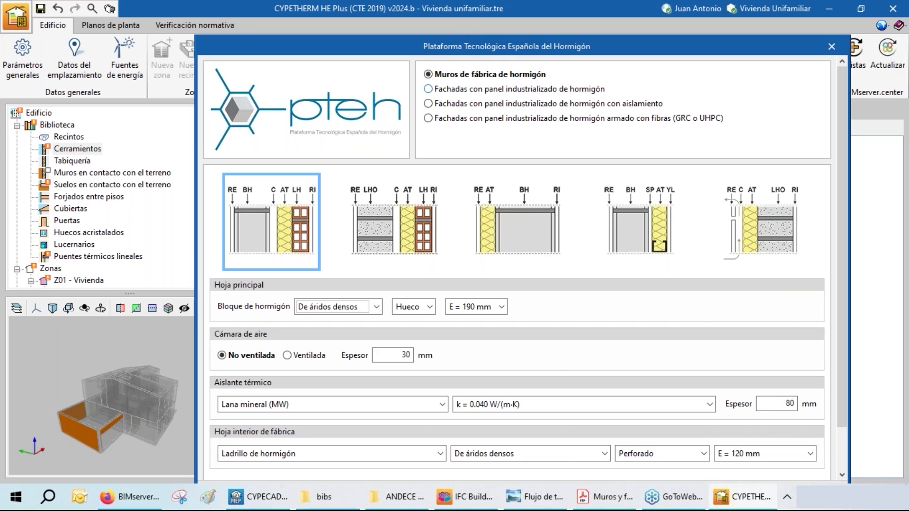
click(536, 243)
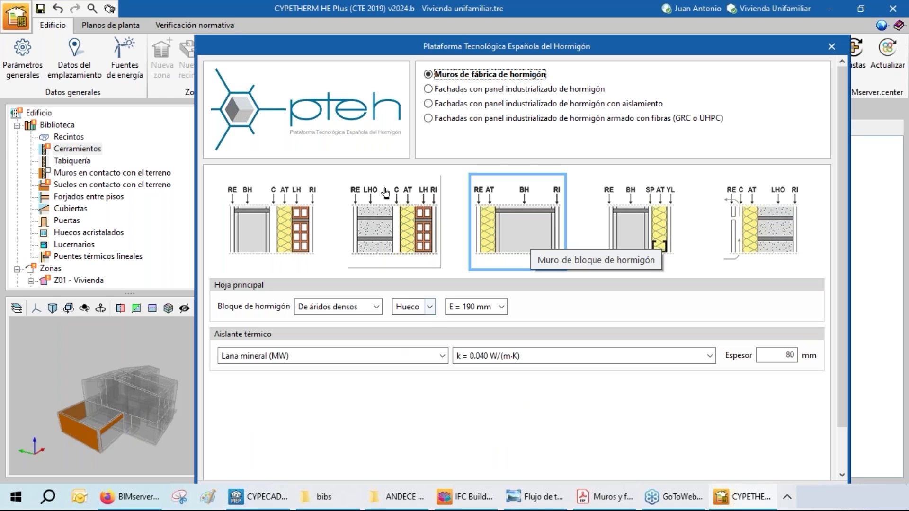
drag(412, 36, 409, 5)
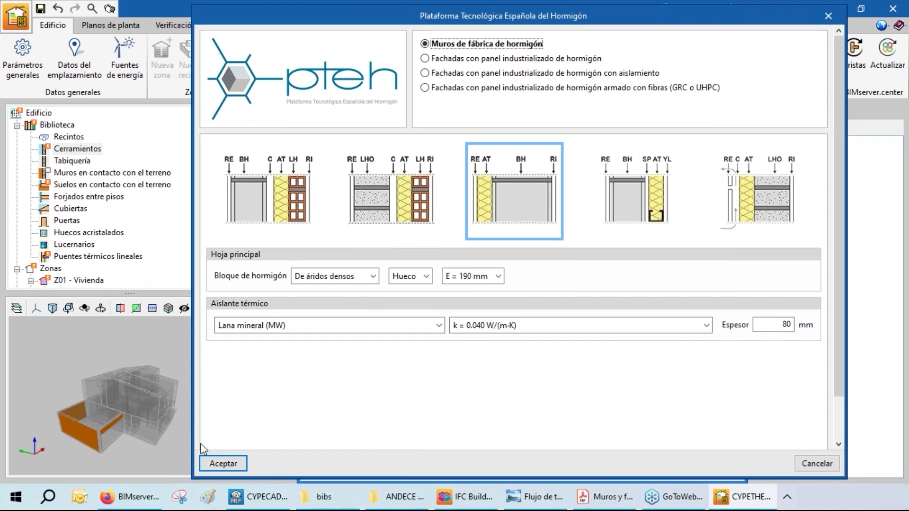
click(231, 464)
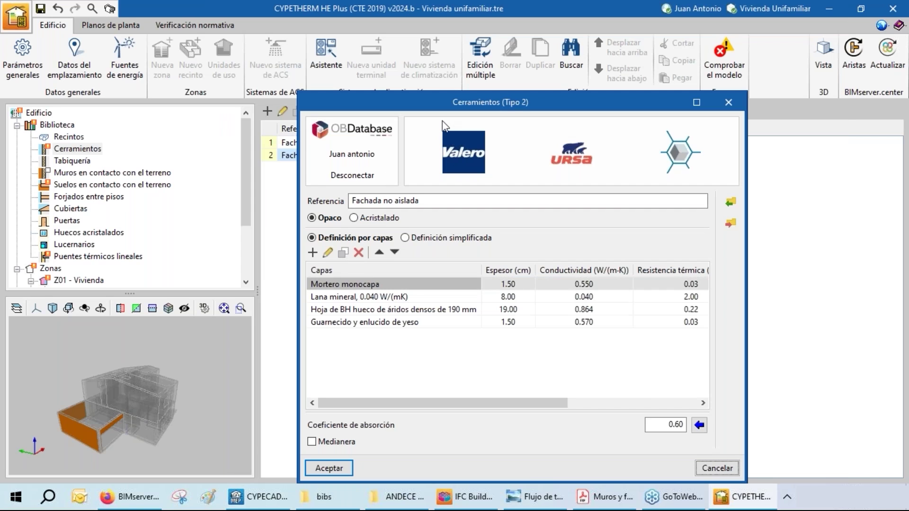
Delete the mineral wool layer from Fachada no aislada and accept the enclosure.
click(333, 299)
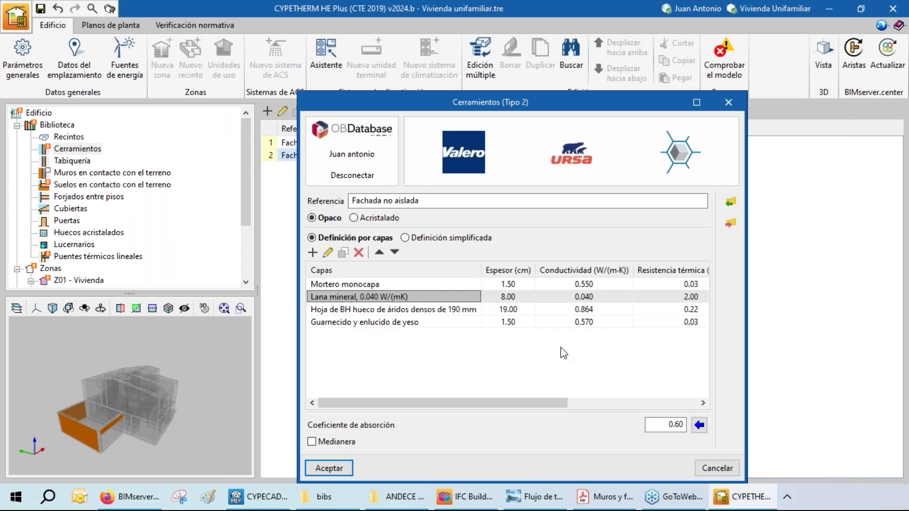
click(359, 253)
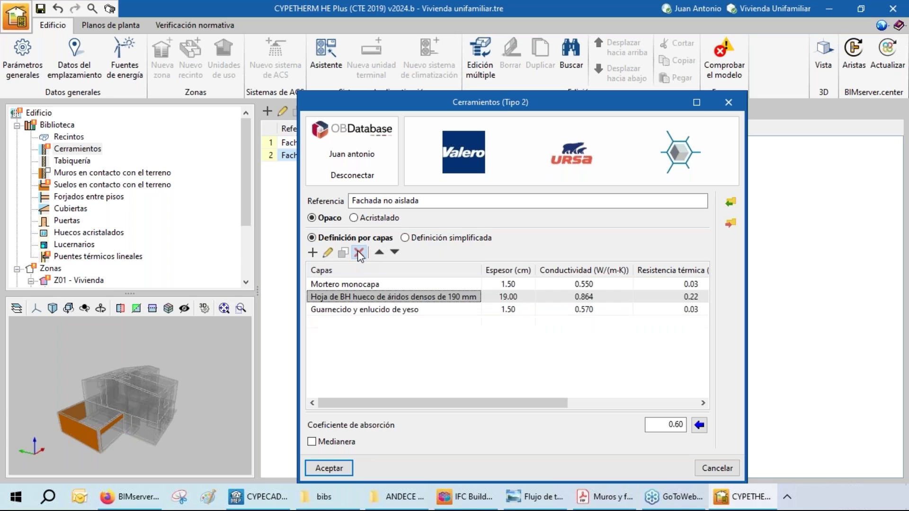
click(329, 468)
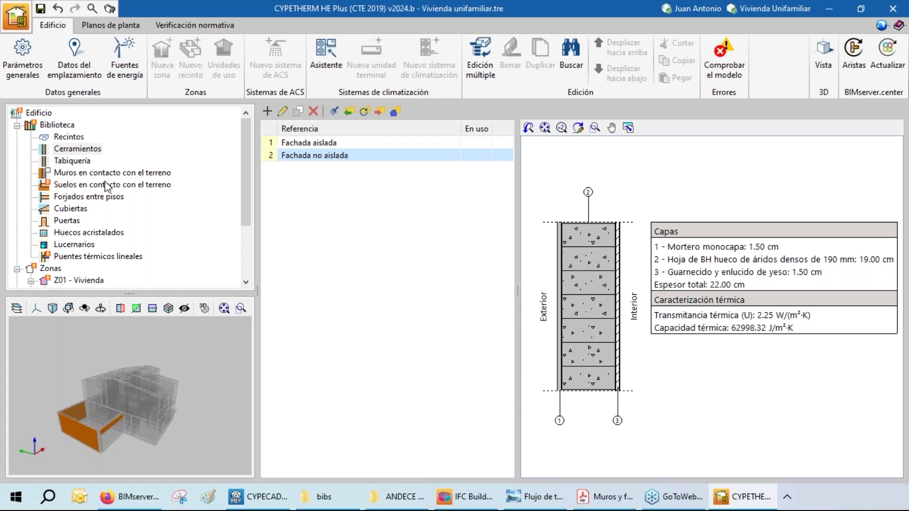
Review the Tabique partition's layers and the library's walls in contact with the ground.
click(75, 163)
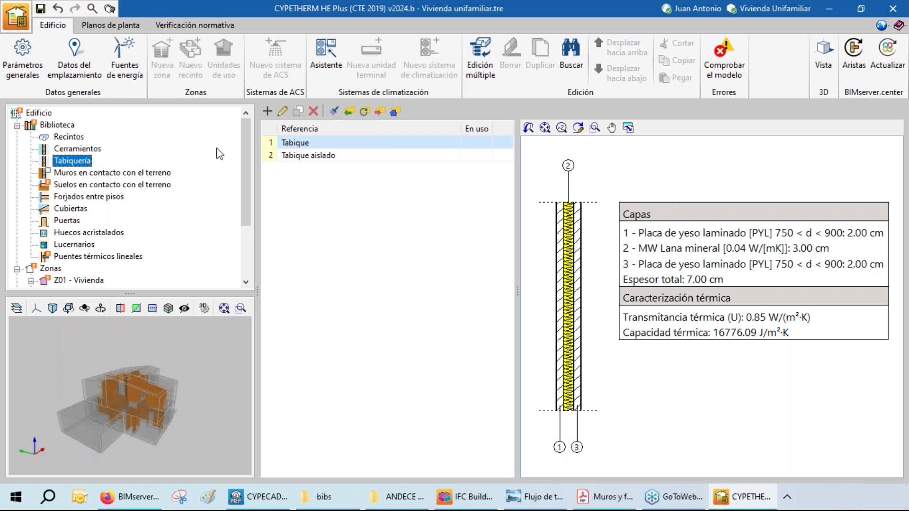
click(282, 114)
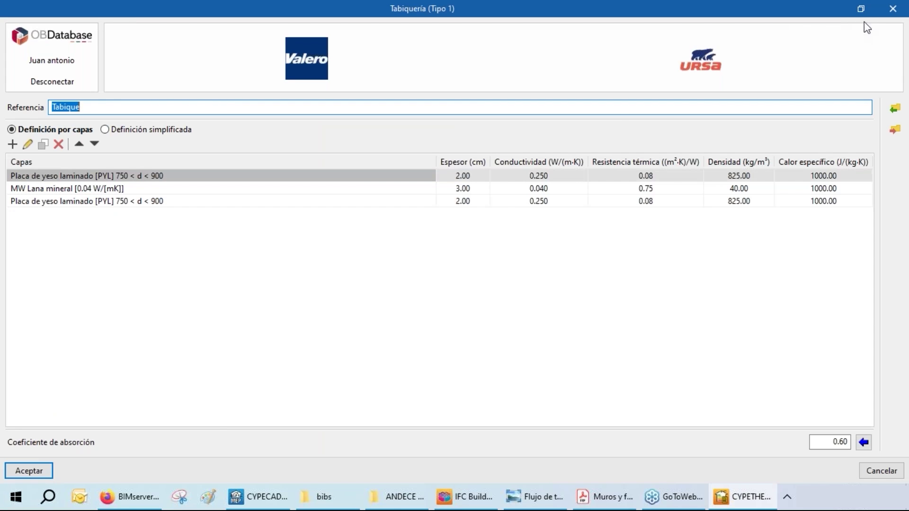
click(893, 9)
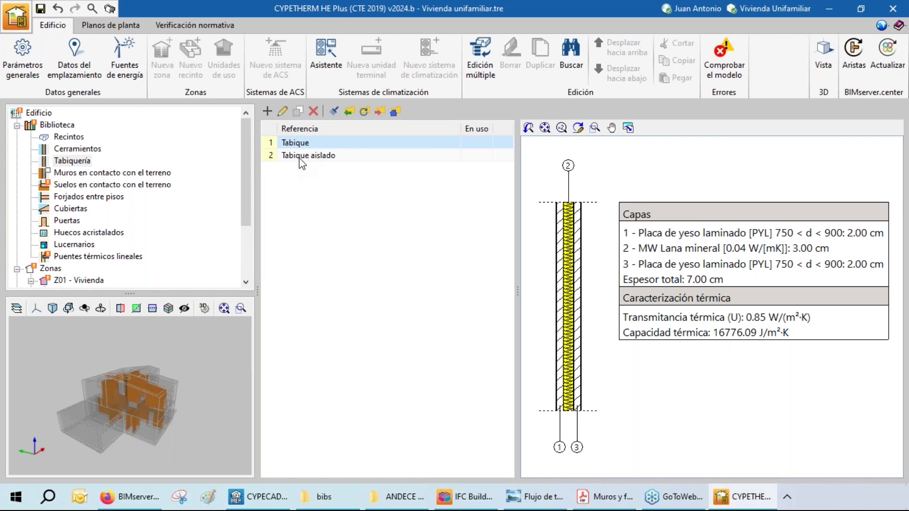
click(114, 175)
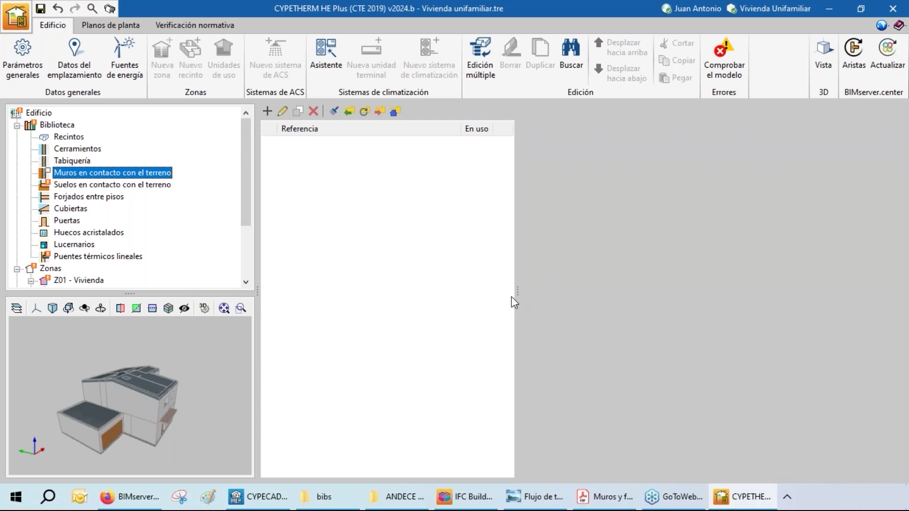
Define the ground floor Solera no aislada with a 200 mm conventional-concrete Losa maciza from the Plataforma Tecnológica Española del Hormigón catalogue.
click(128, 185)
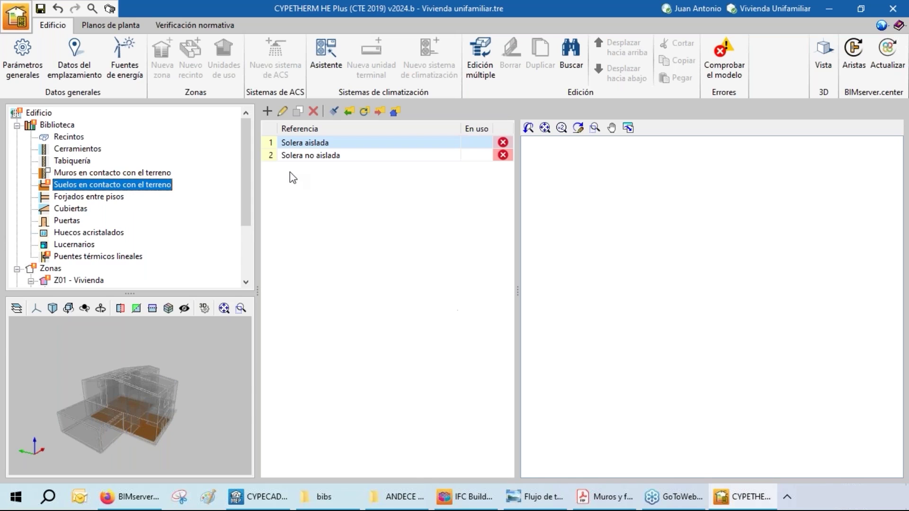
drag(159, 374, 151, 363)
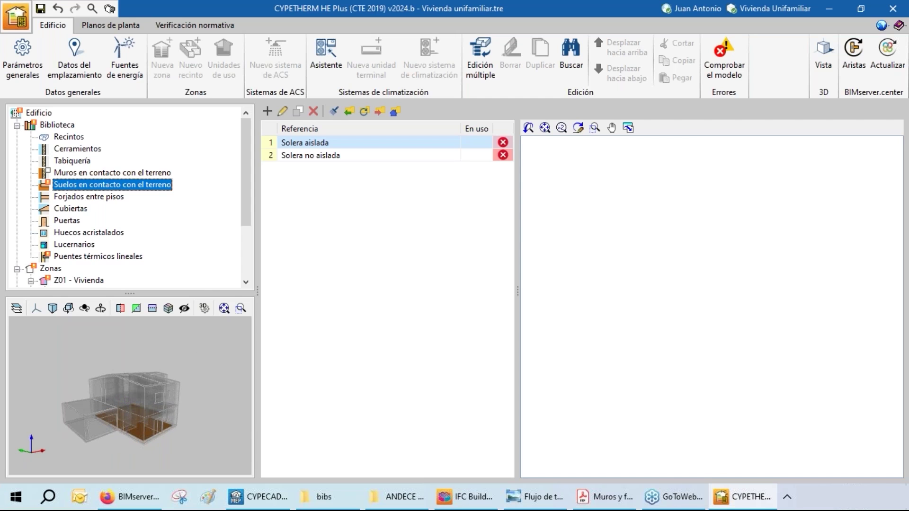
click(310, 156)
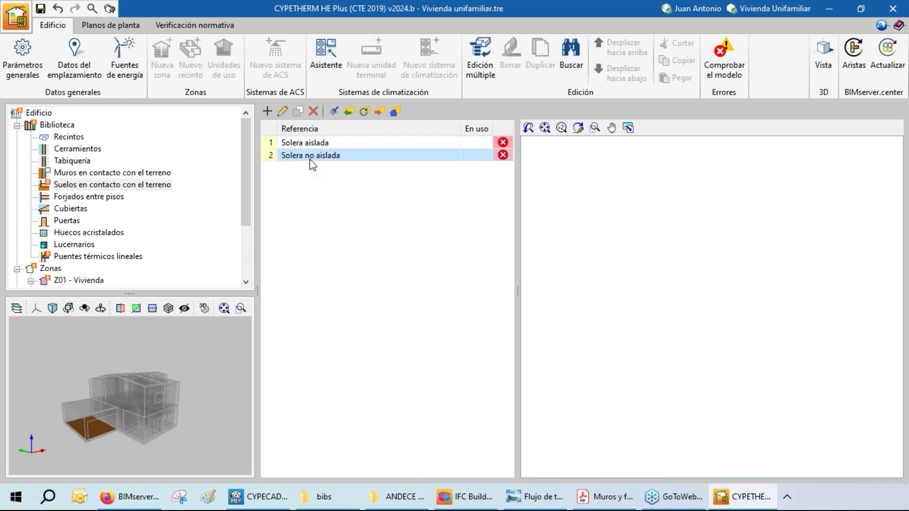
click(283, 112)
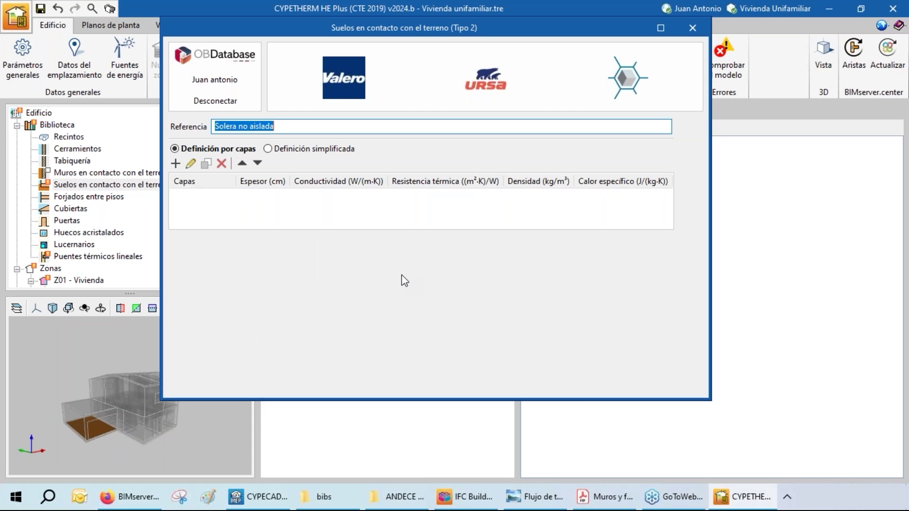
click(621, 77)
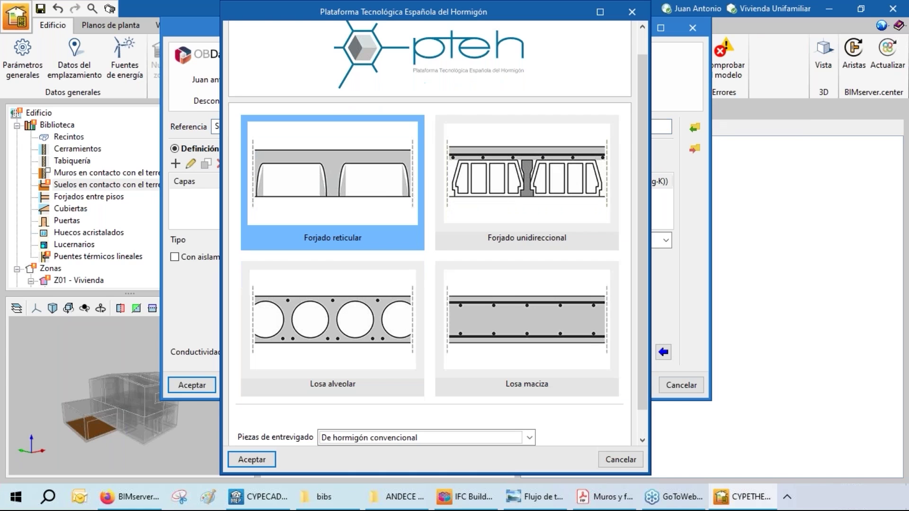
click(553, 326)
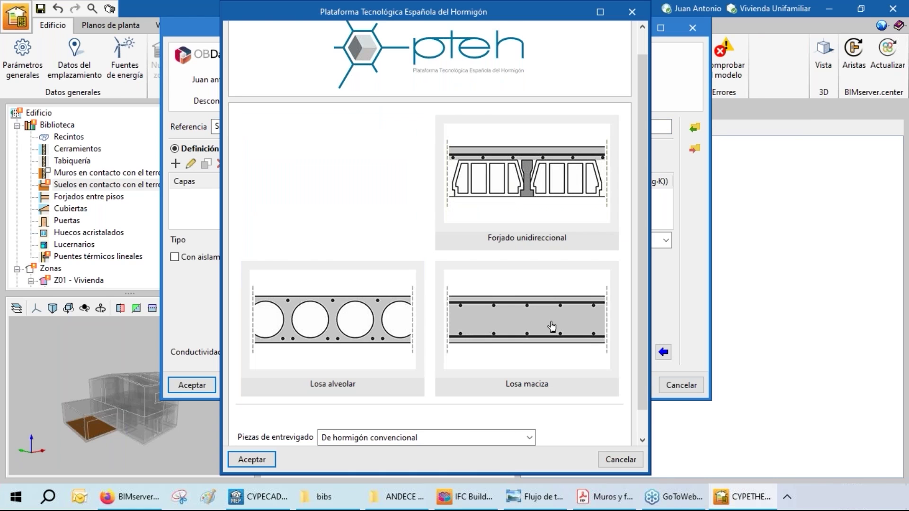
scroll(560, 328, down, 2)
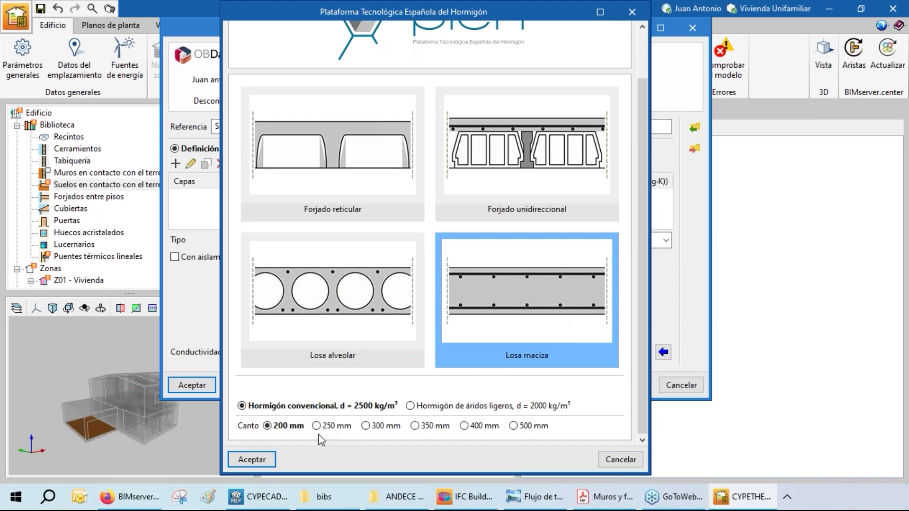
click(263, 466)
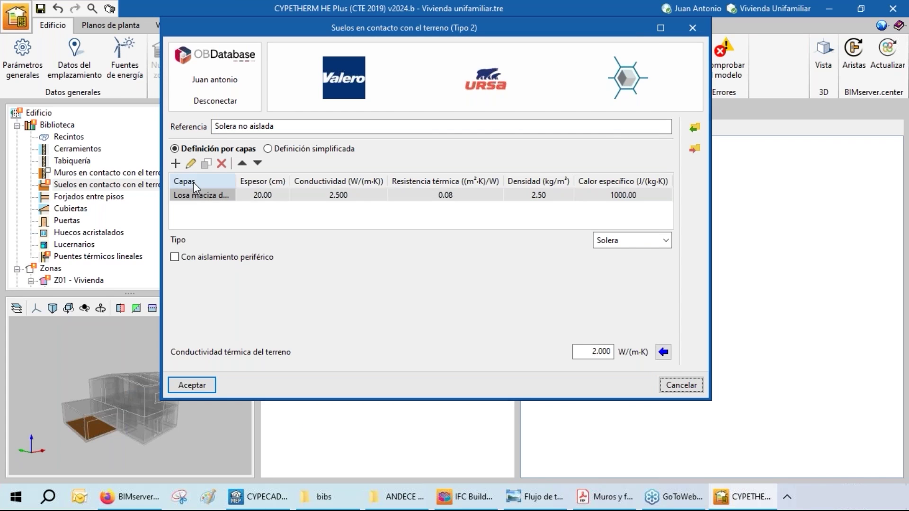
click(195, 388)
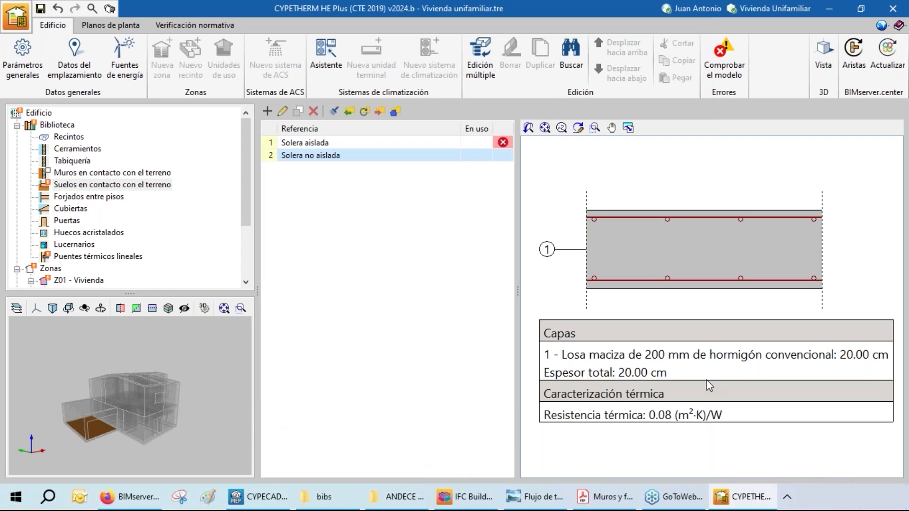
click(320, 144)
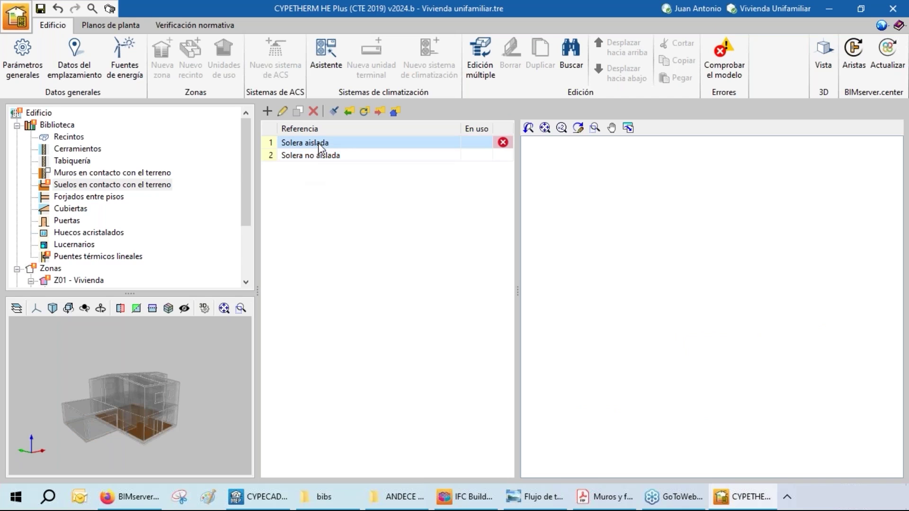
click(334, 111)
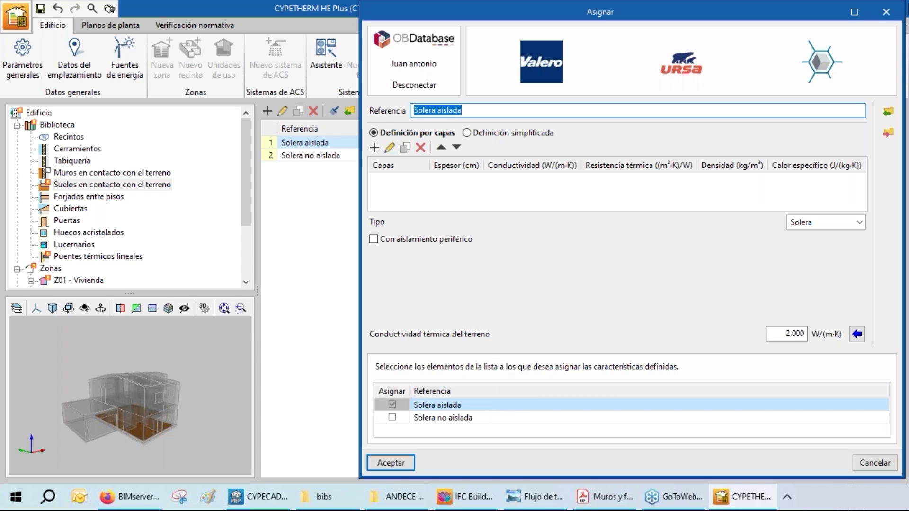
click(886, 12)
Assign the layer definition of Solera no aislada to Solera aislada as well.
click(320, 158)
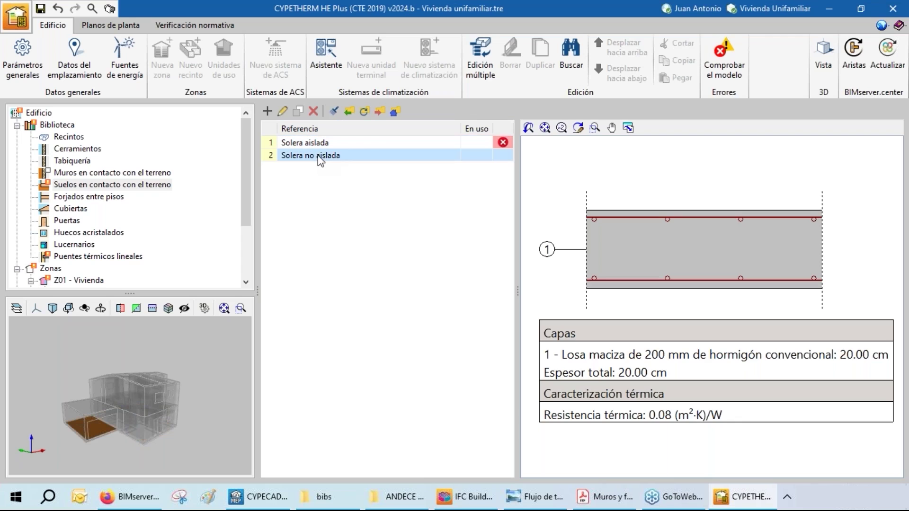
click(335, 109)
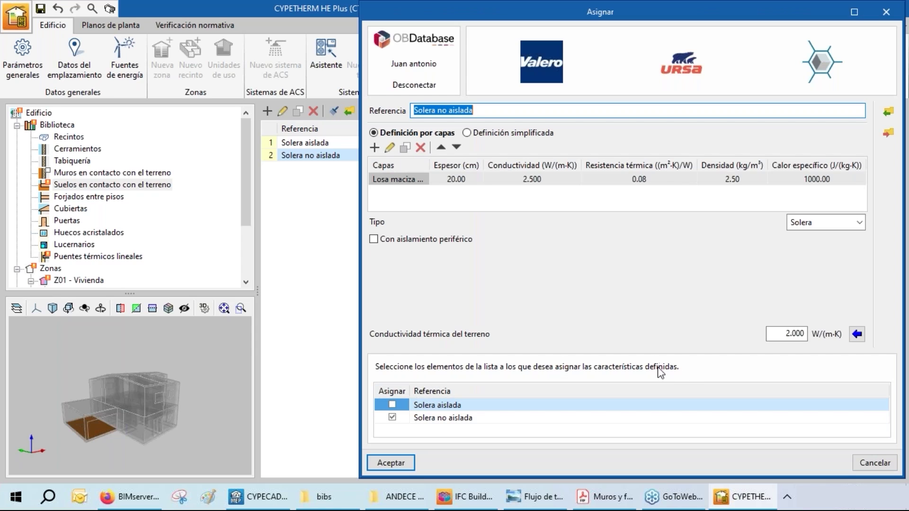
click(392, 404)
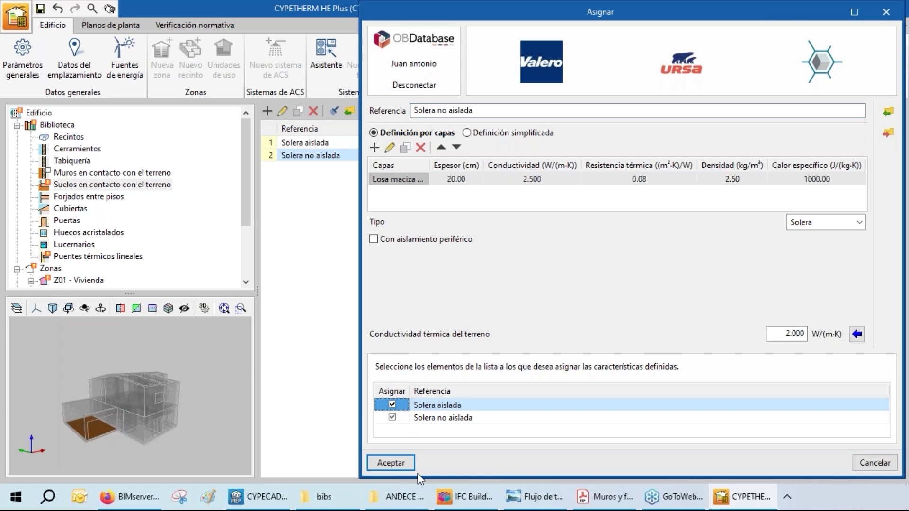
click(391, 463)
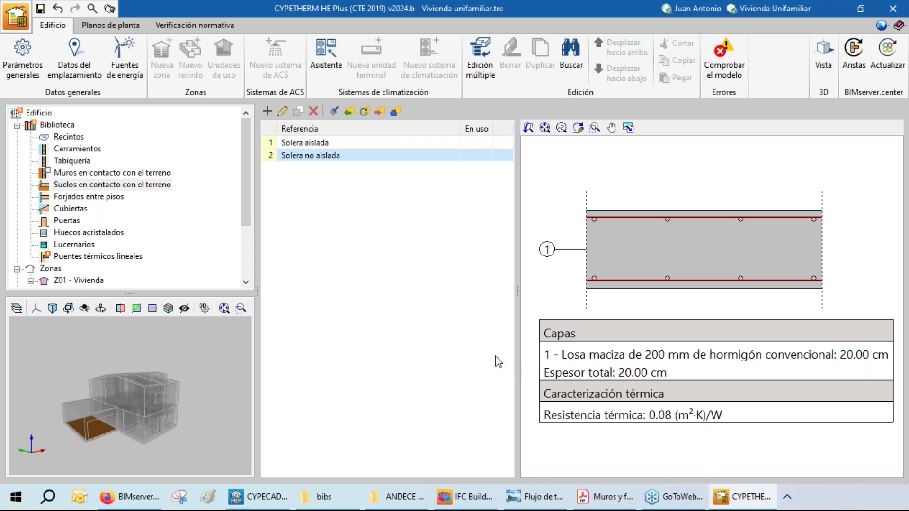
Start a new layer in Solera aislada from the HULC material library, choosing Poliestireno Extruído (XPS), XPS Expandido con dióxido de carbono CO2 [0.034 W/[mK]].
click(325, 144)
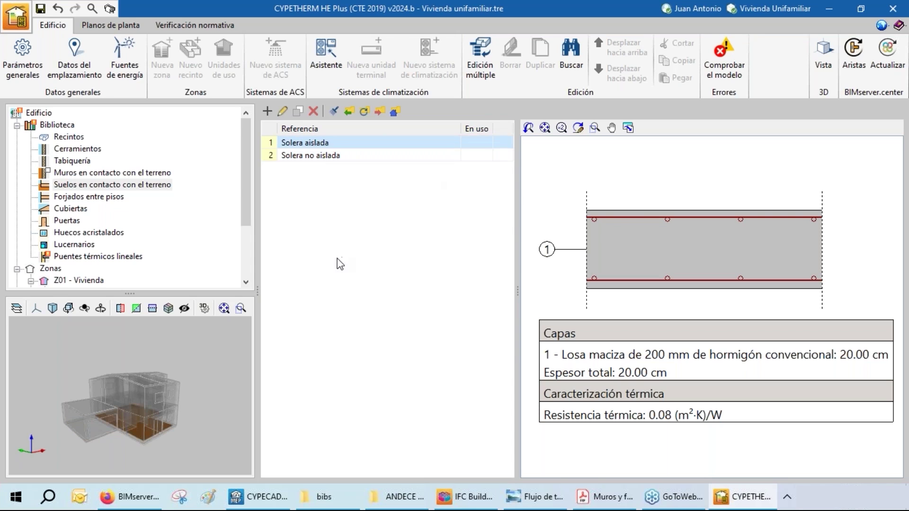
click(283, 111)
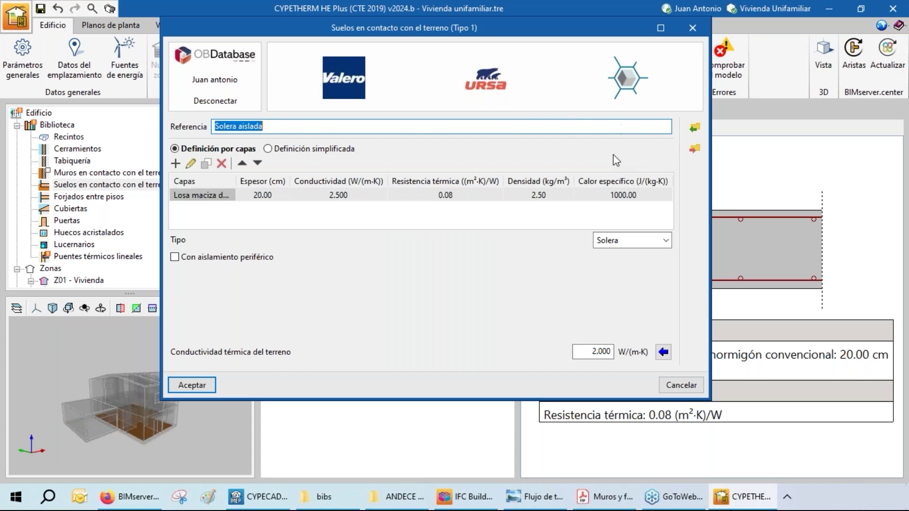
click(175, 163)
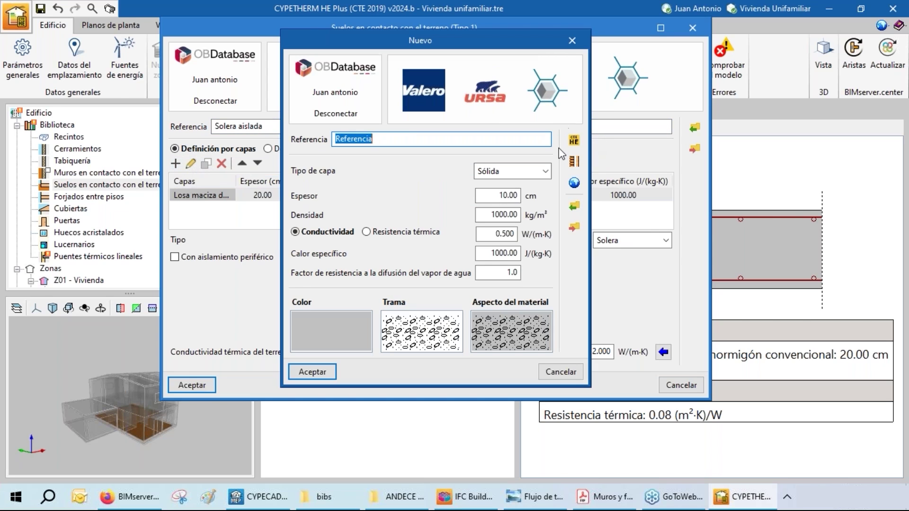
click(575, 141)
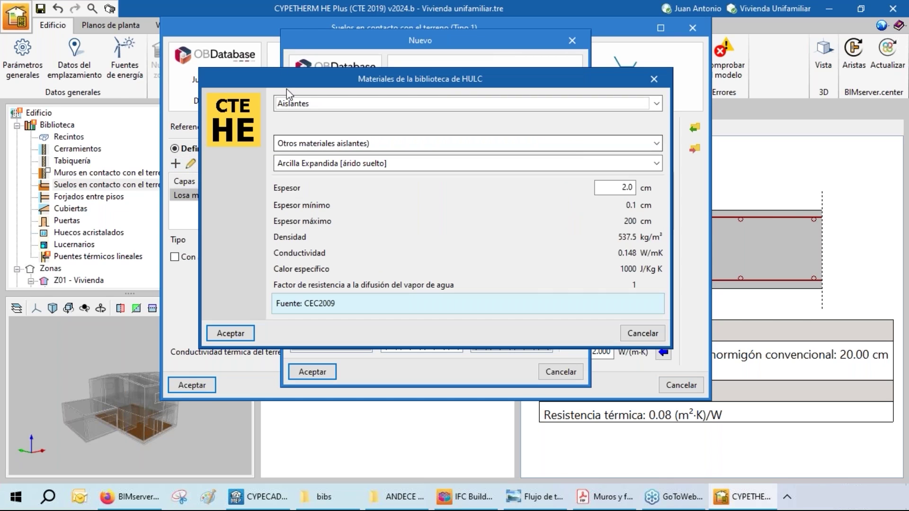
click(332, 164)
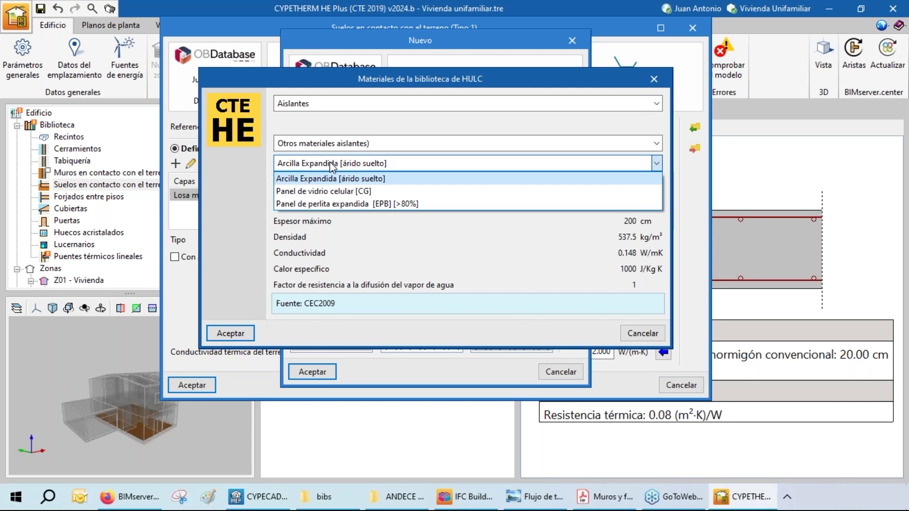
click(374, 134)
click(375, 143)
click(392, 207)
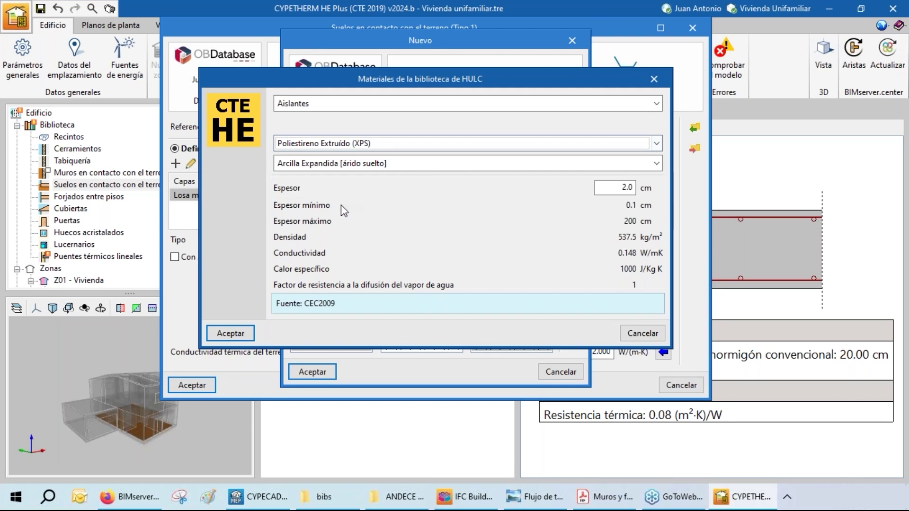
click(523, 166)
click(522, 166)
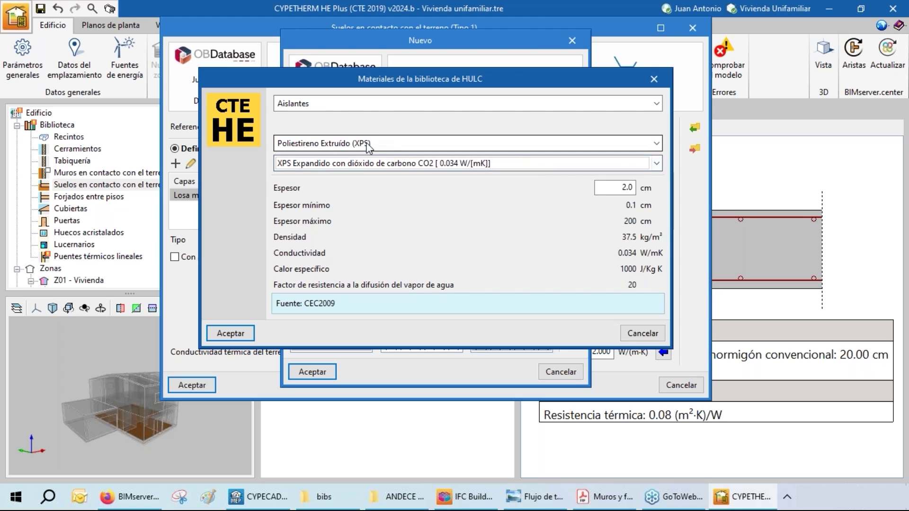
Try Poliestireno Expandido (EPS) as the new layer's insulation family and return to Poliestireno Extruído (XPS).
click(388, 165)
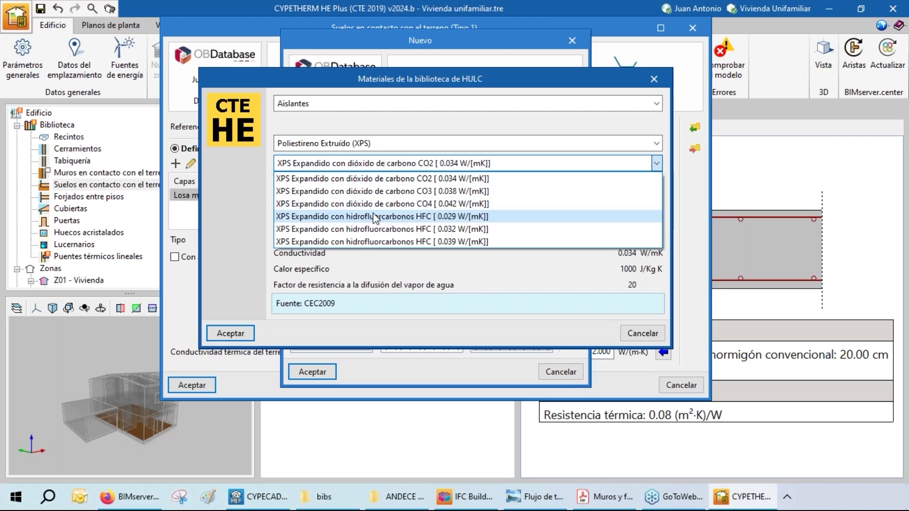
click(387, 144)
click(387, 143)
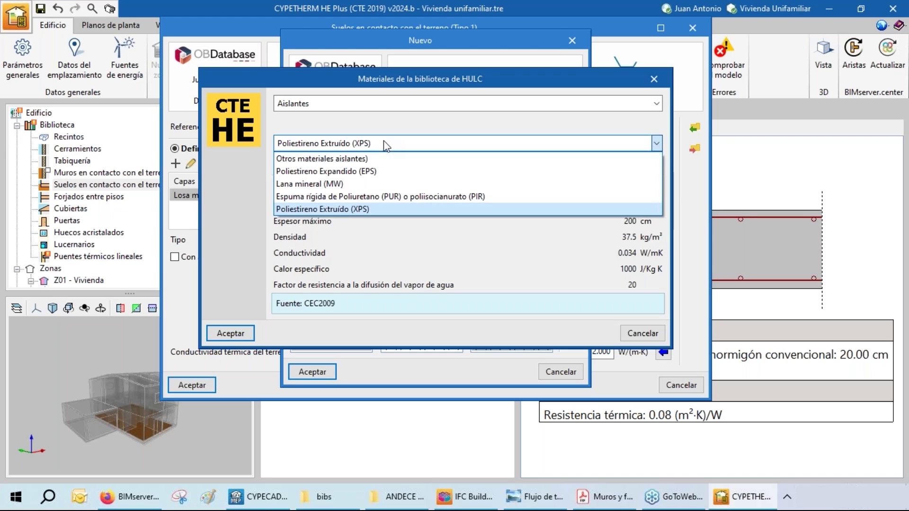
click(359, 171)
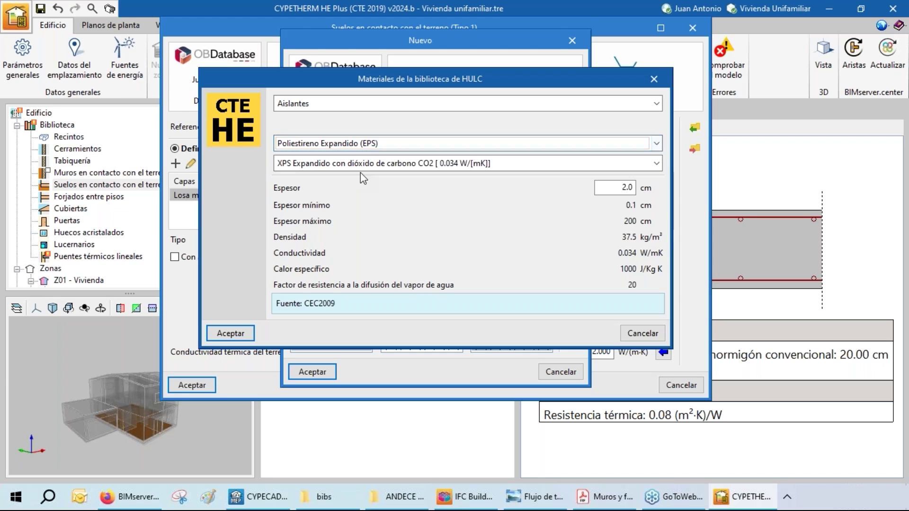
click(379, 147)
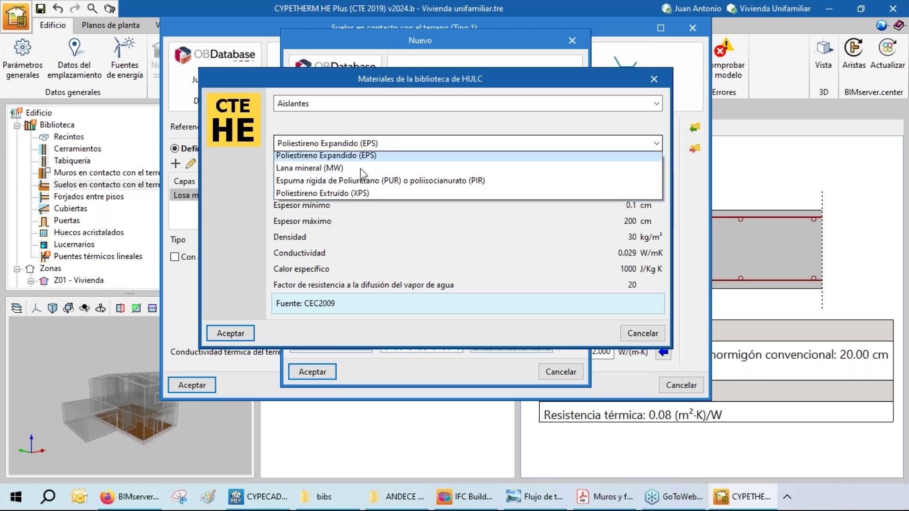
click(341, 211)
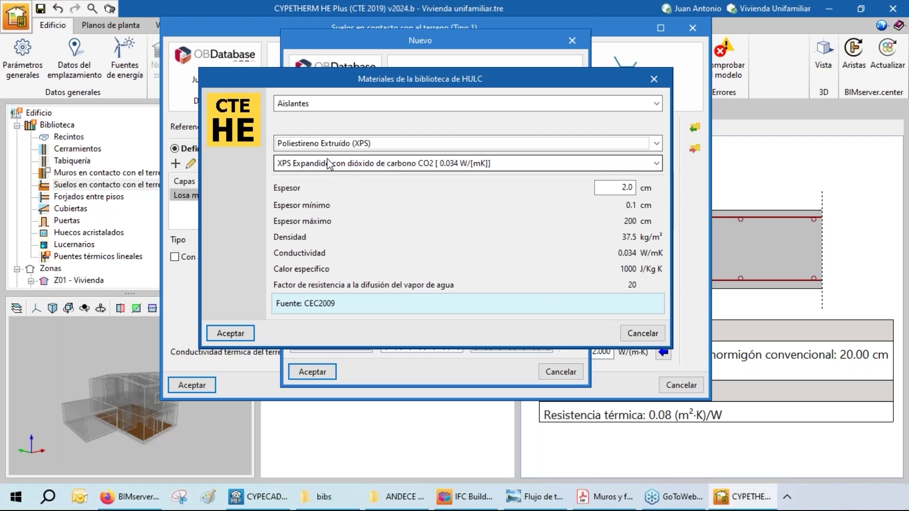
Set the XPS layer's thickness to 8 cm and add it to Solera aislada.
double_click(627, 188)
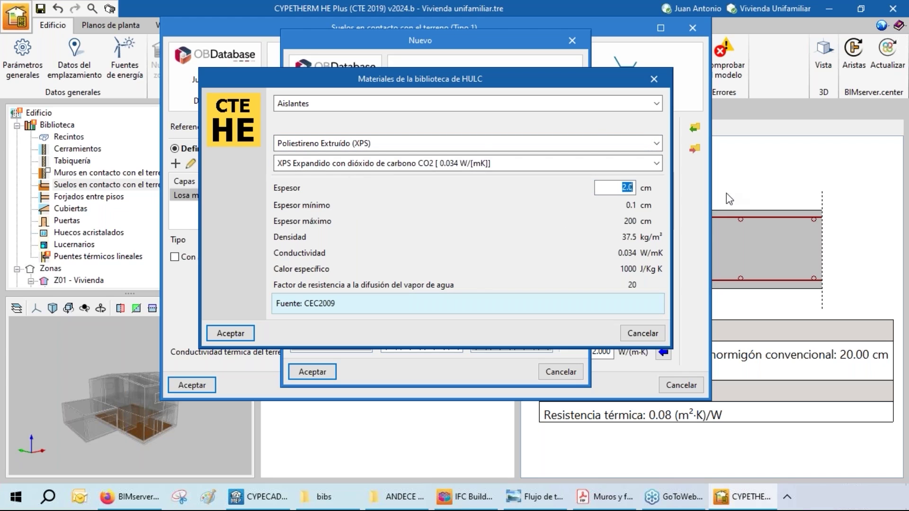
text(8)
click(240, 333)
click(305, 373)
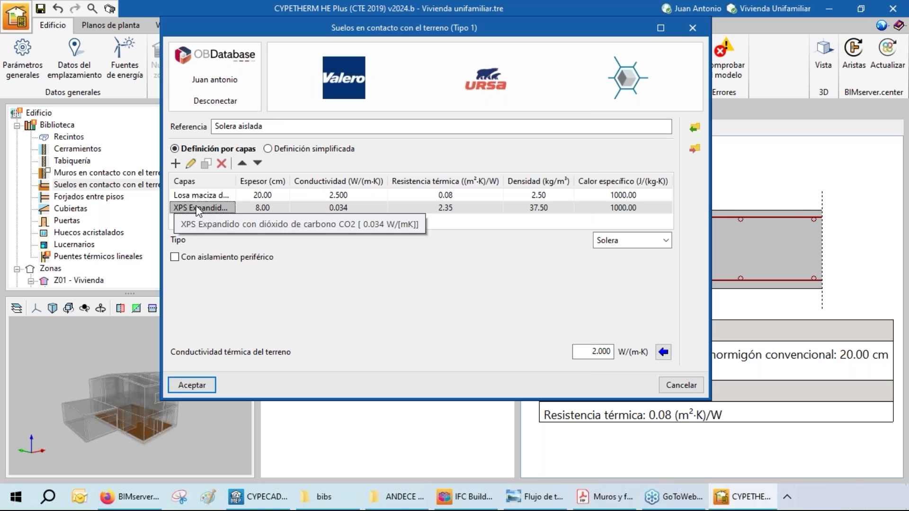
Add a HULC Morteros layer to Solera aislada: Mortero de cemento o cal para albañilería y para revoco/enlucido 1000 < d < 1250, 2 cm thick.
click(175, 164)
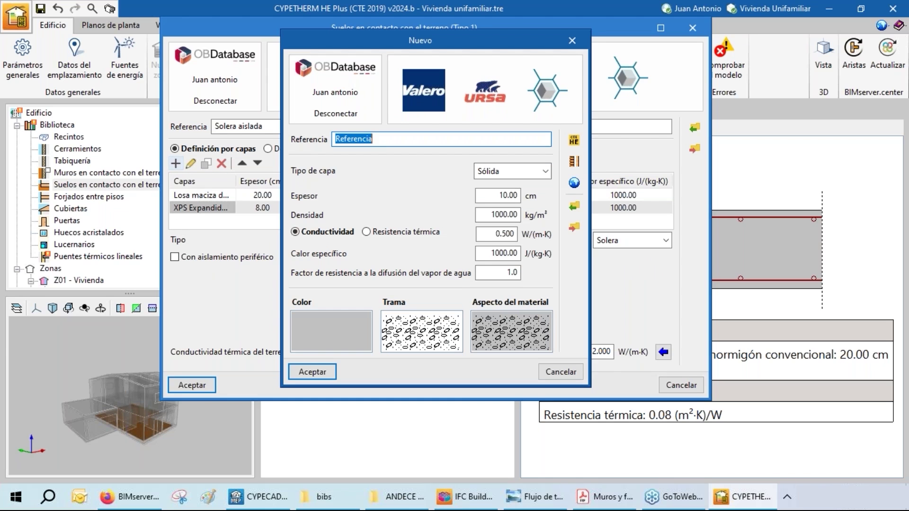
click(574, 140)
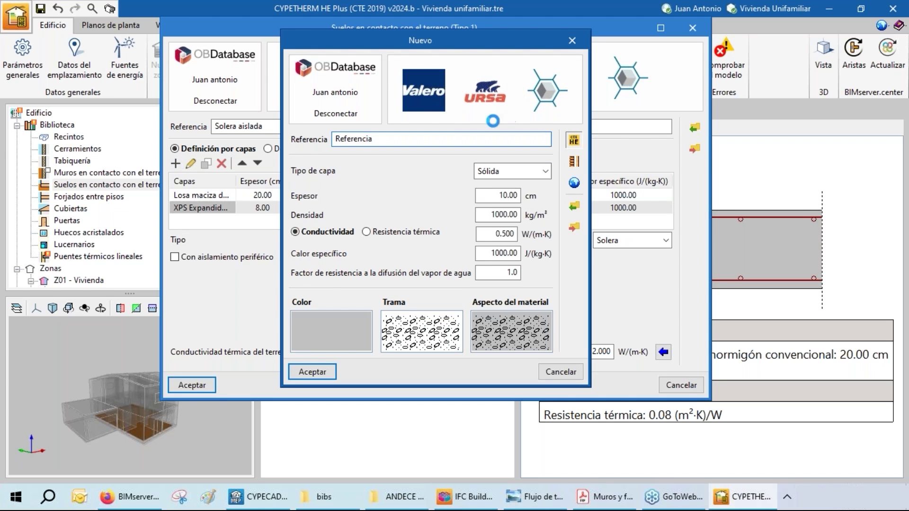
click(315, 102)
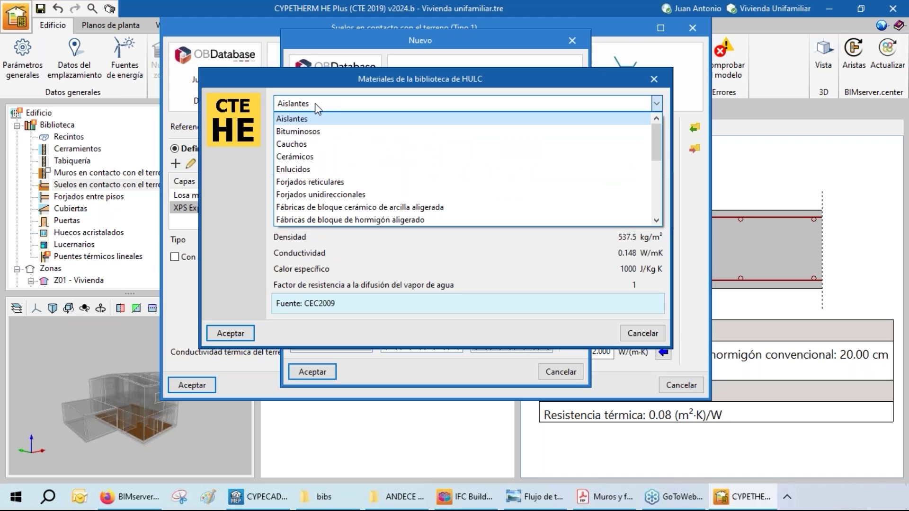
scroll(321, 174, down, 3)
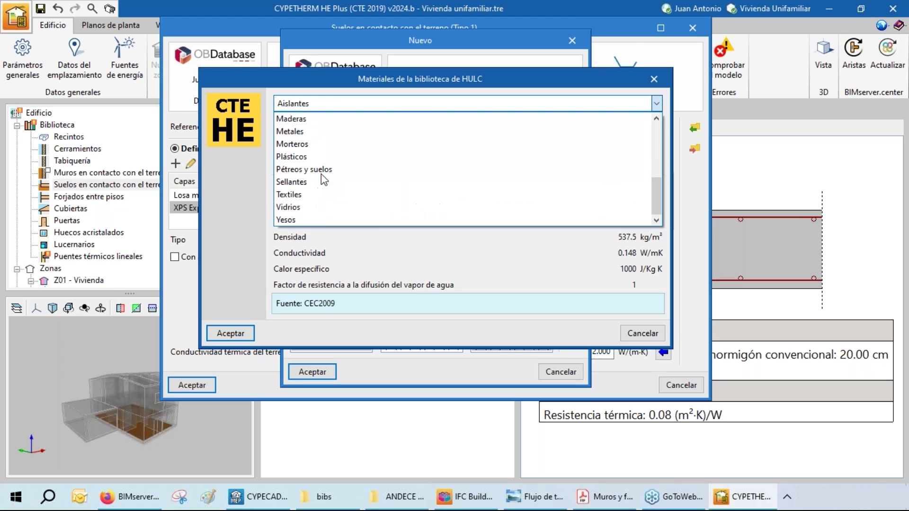
click(306, 144)
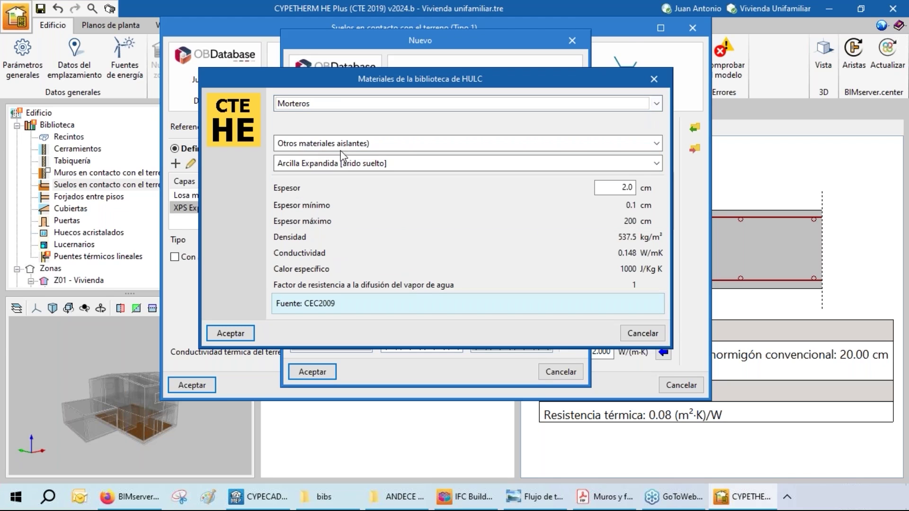
click(480, 147)
click(450, 169)
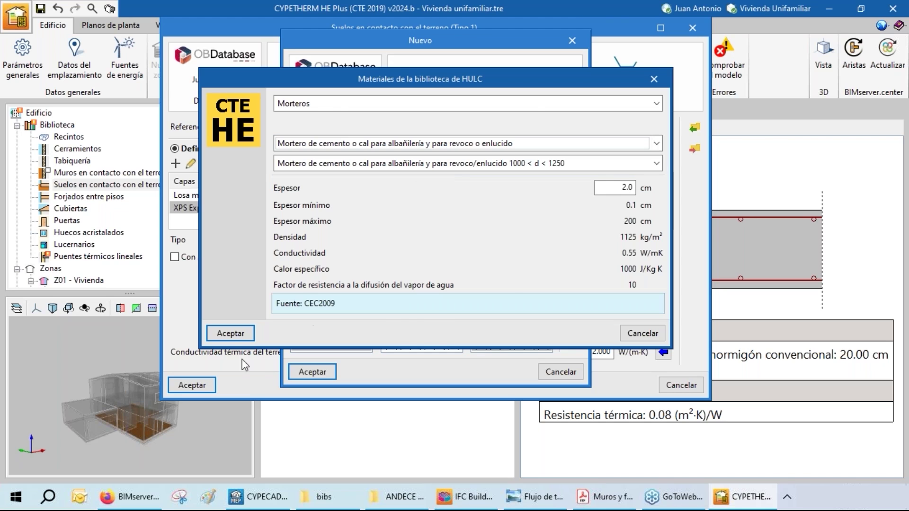
click(233, 337)
click(312, 371)
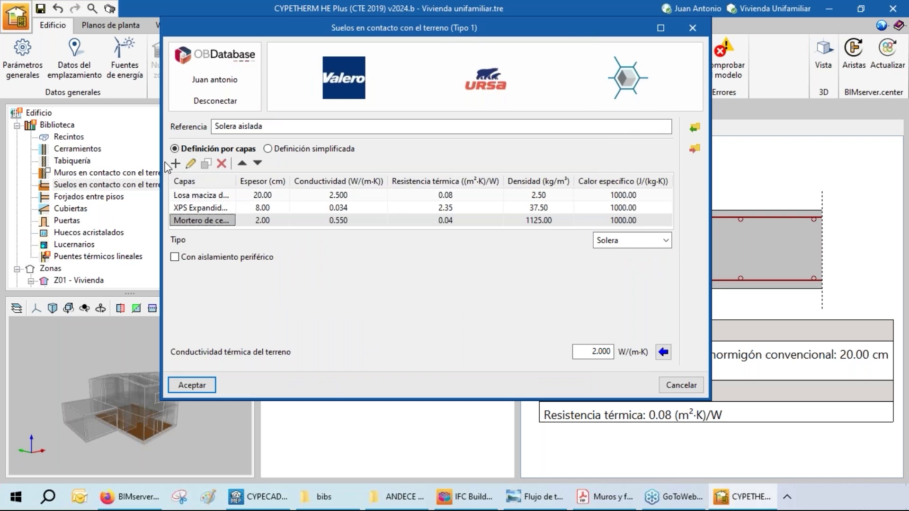
Add a 2 cm Plaqueta o baldosa de gres layer to Solera aislada from the HULC Cerámicos materials.
click(175, 163)
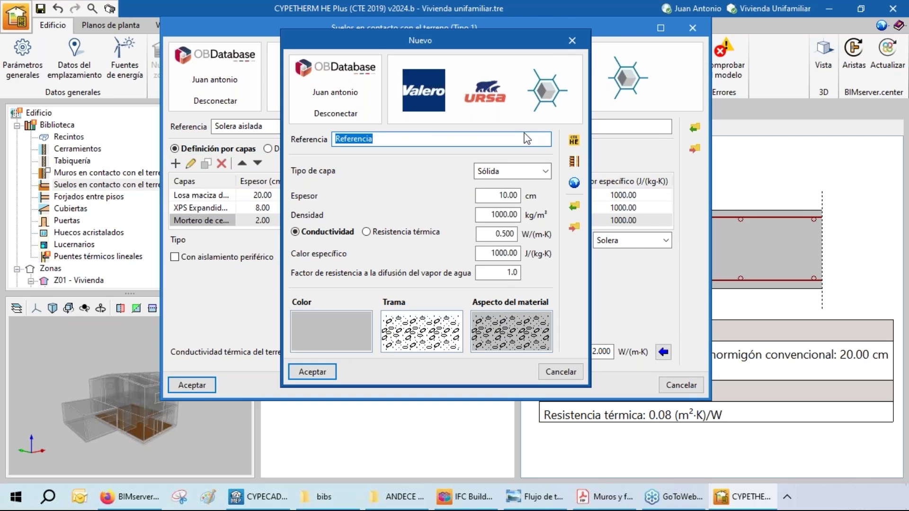
click(574, 140)
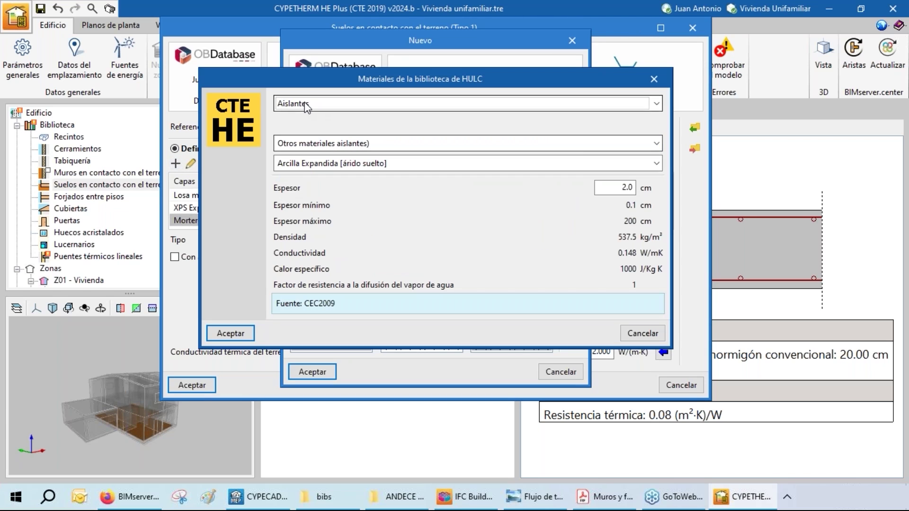
click(307, 108)
click(305, 155)
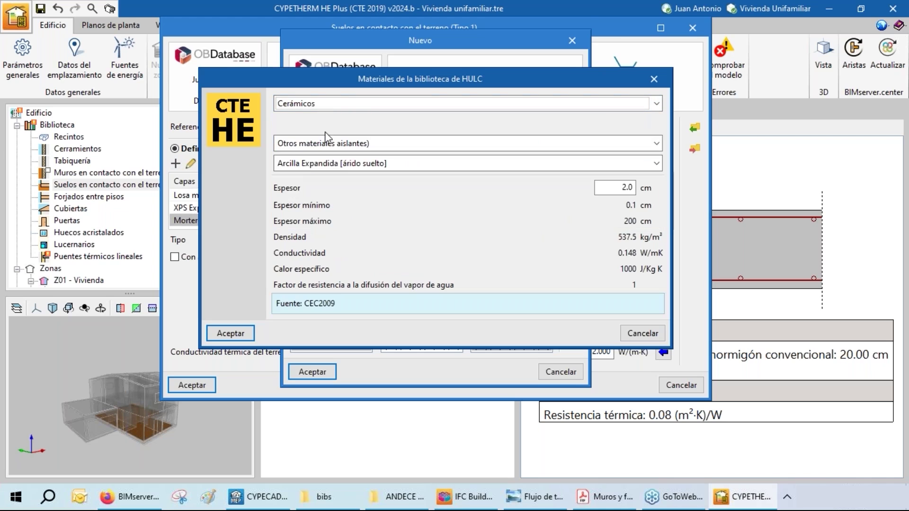
click(361, 162)
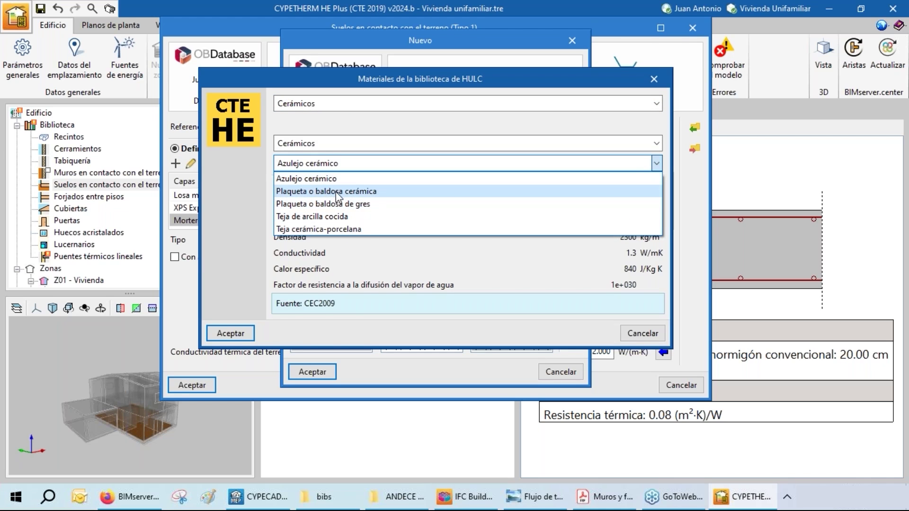
click(361, 207)
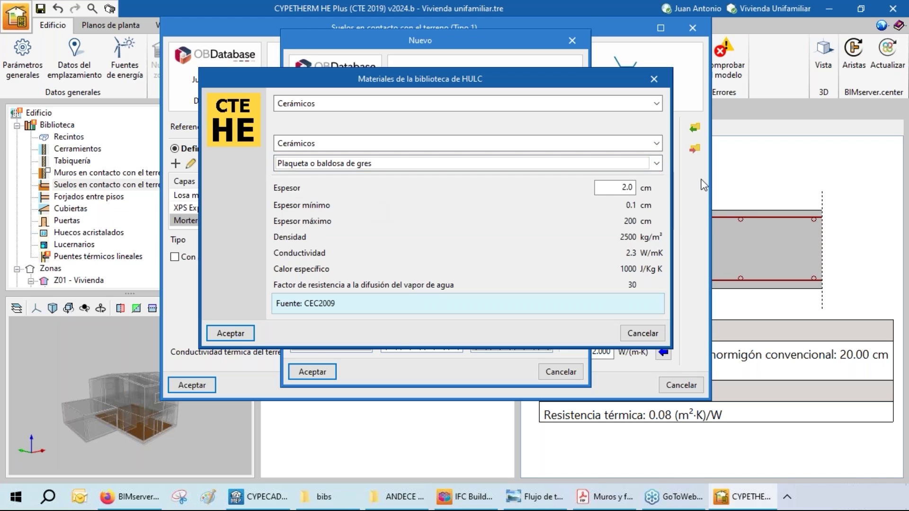
click(239, 335)
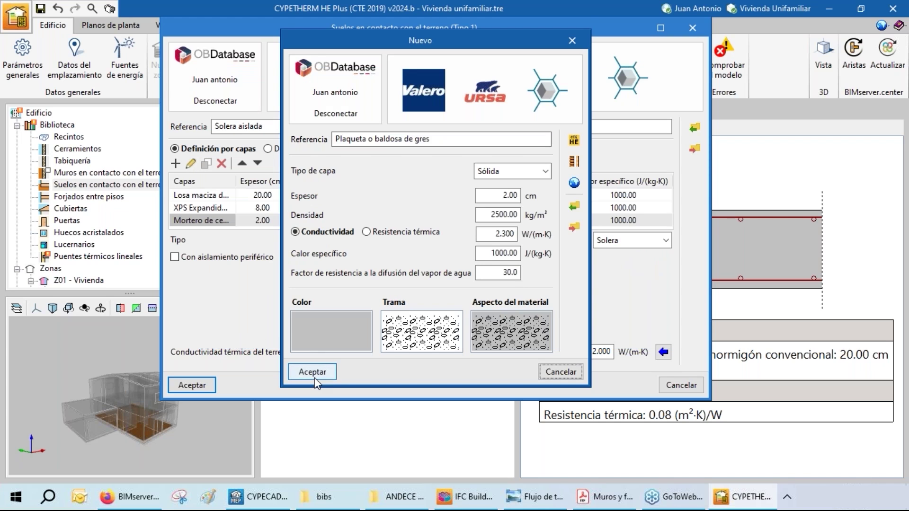
click(312, 372)
Reorder the Solera aislada layers as stoneware tile, mortar, XPS and solid slab, and save the ground floor.
drag(448, 403, 450, 462)
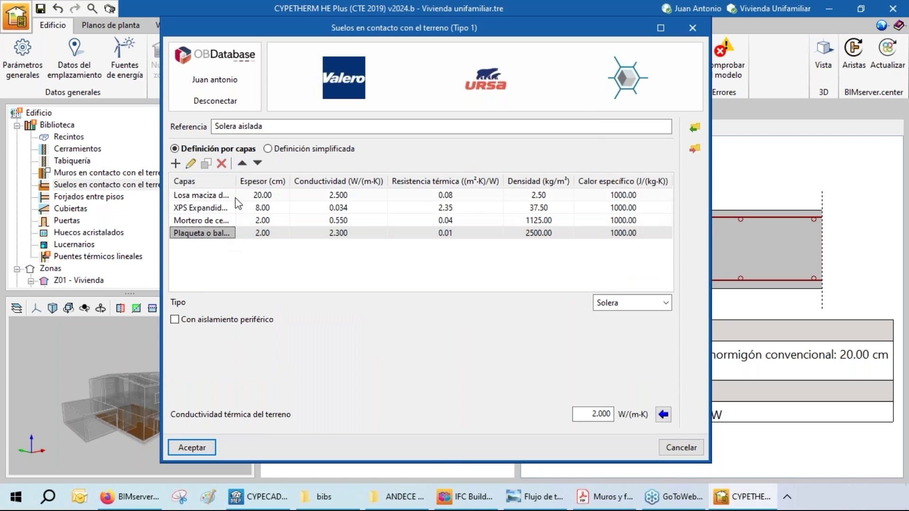
double_click(242, 163)
click(242, 163)
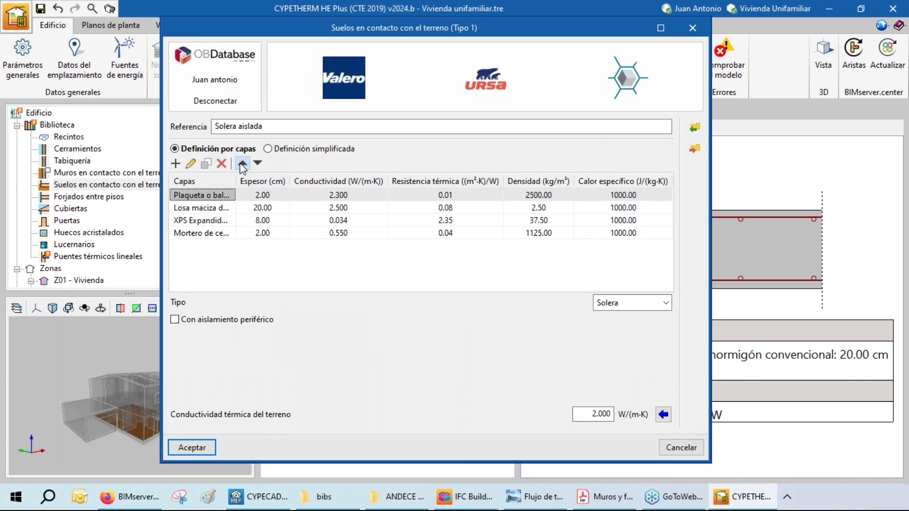
click(199, 235)
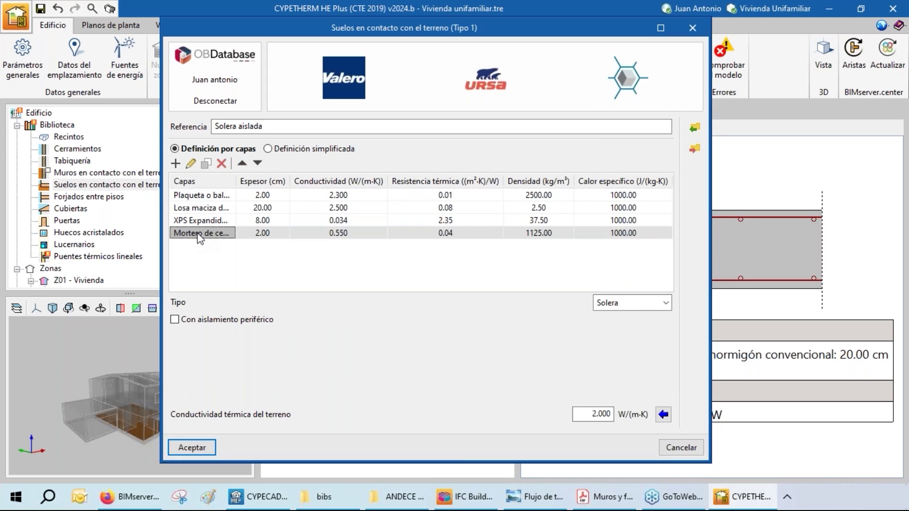
click(243, 163)
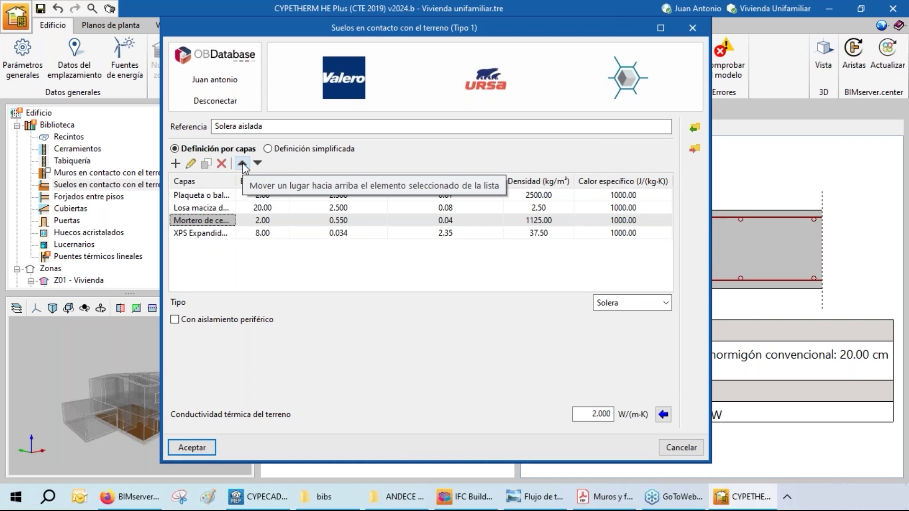
click(194, 207)
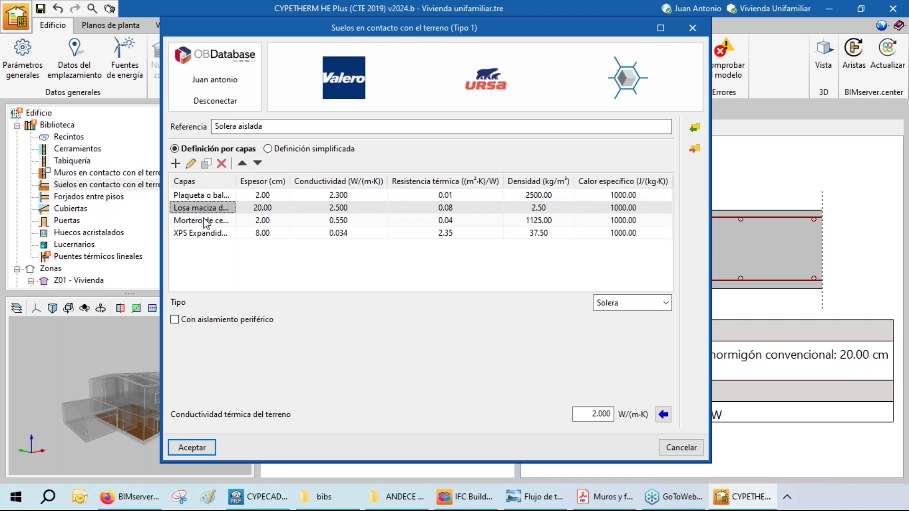
click(258, 163)
click(258, 163)
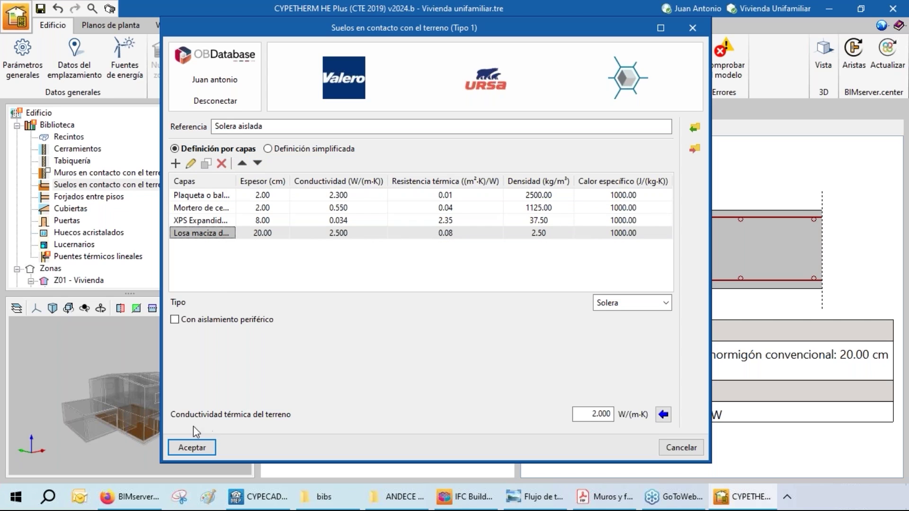
click(195, 449)
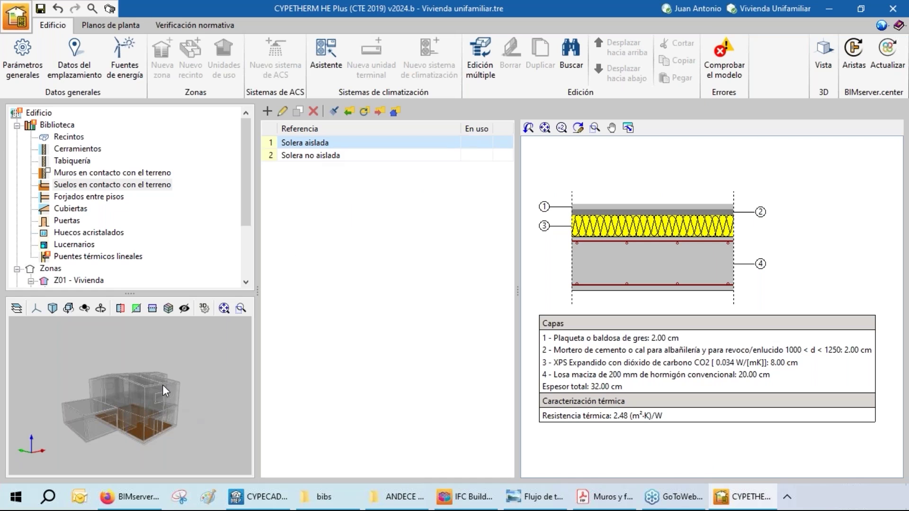
Review Solera no aislada and open the FU Entrevigado de hormigón -Canto 300 mm layer of Forjado entre pisos for editing.
click(300, 156)
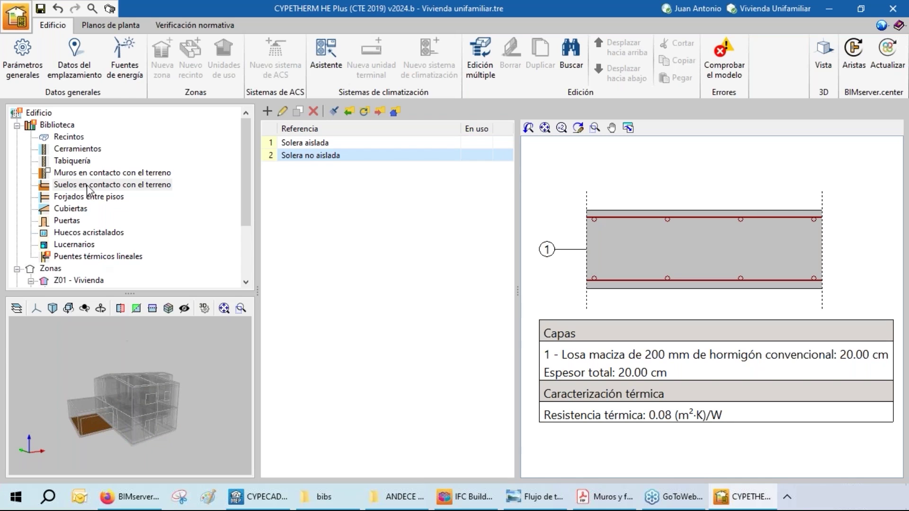
click(117, 201)
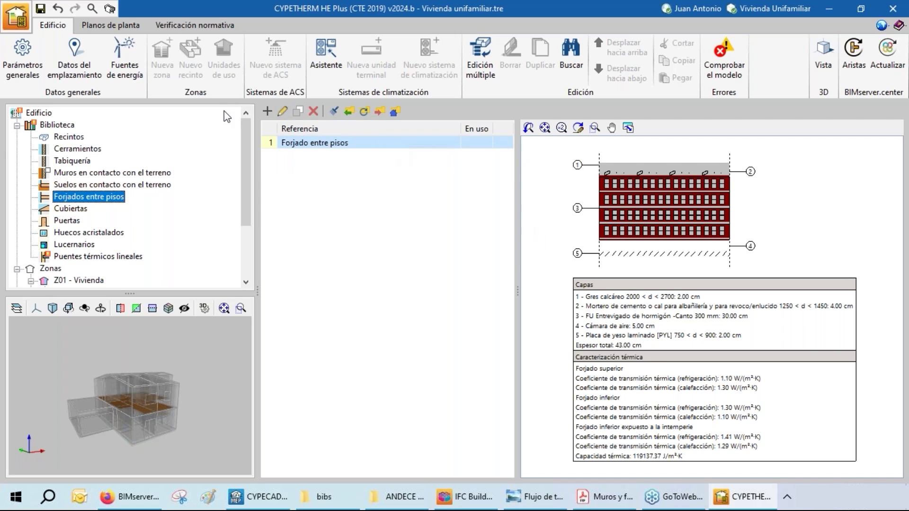
click(282, 112)
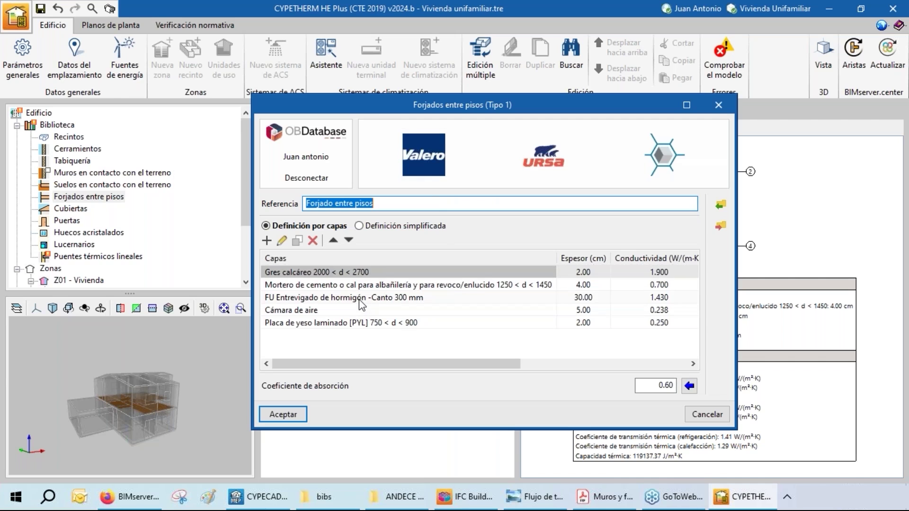
click(363, 299)
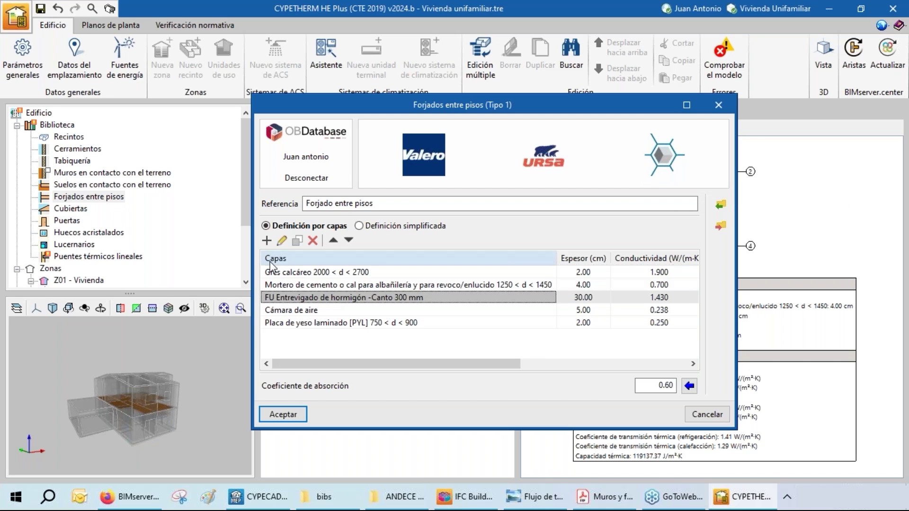
click(283, 242)
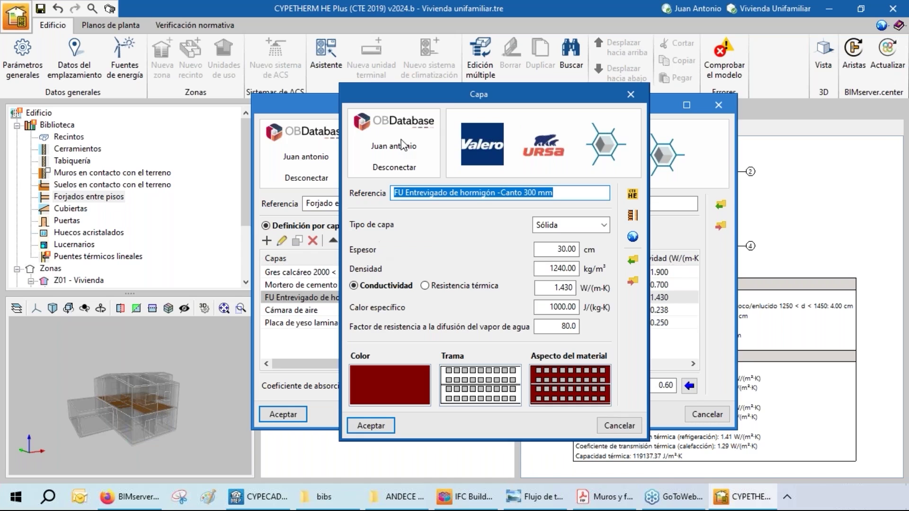
drag(451, 100, 491, 96)
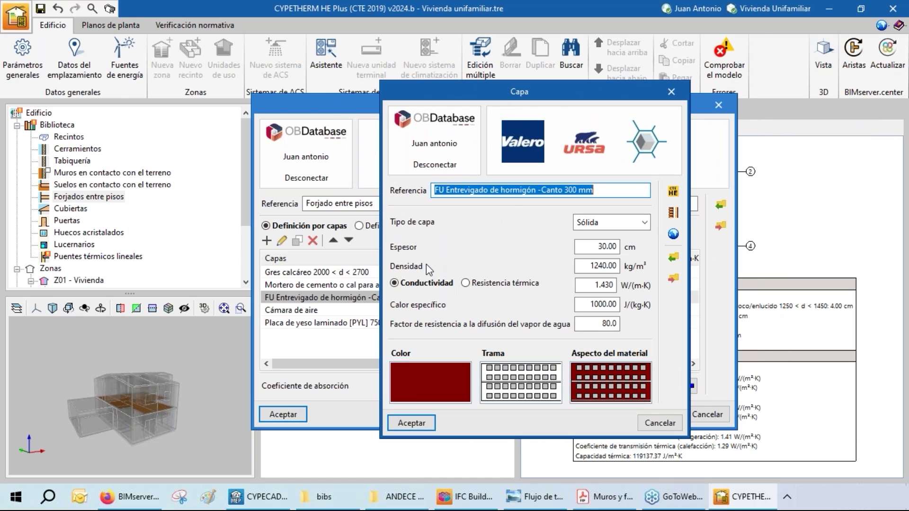
Replace the layer with the concrete platform's Forjado unidireccional, De hormigón convencional, 250 mm deep, and save Forjado entre pisos.
click(647, 142)
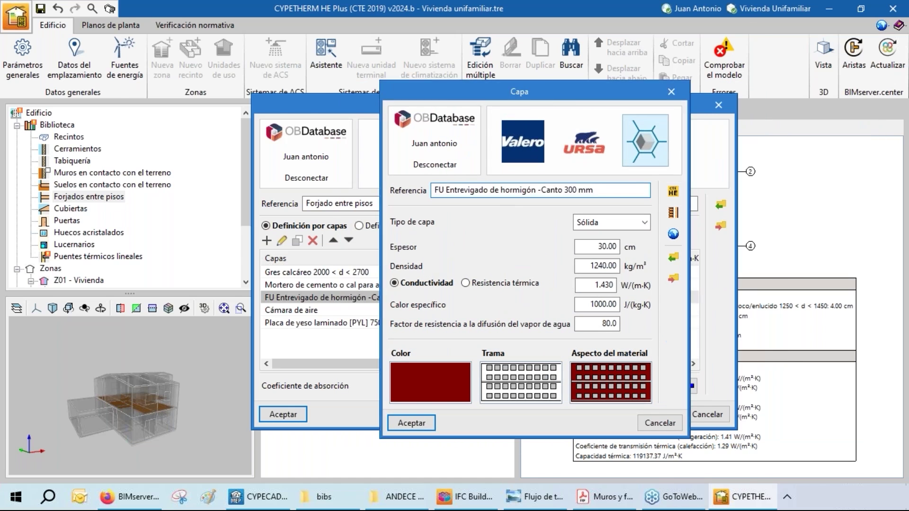
scroll(673, 410, down, 1)
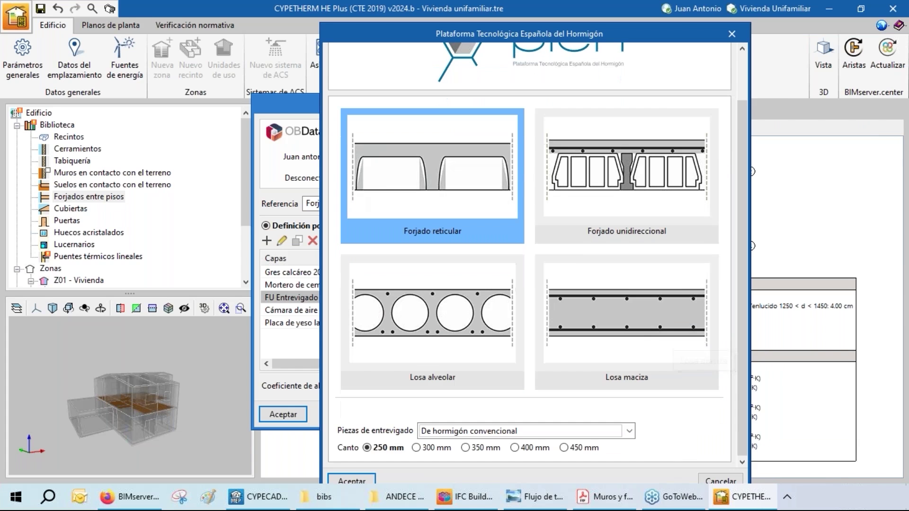
click(643, 182)
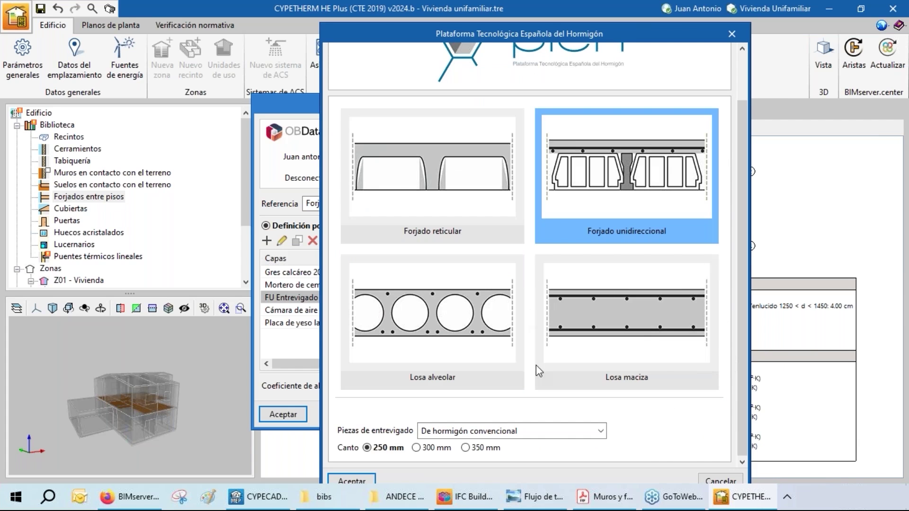
click(529, 432)
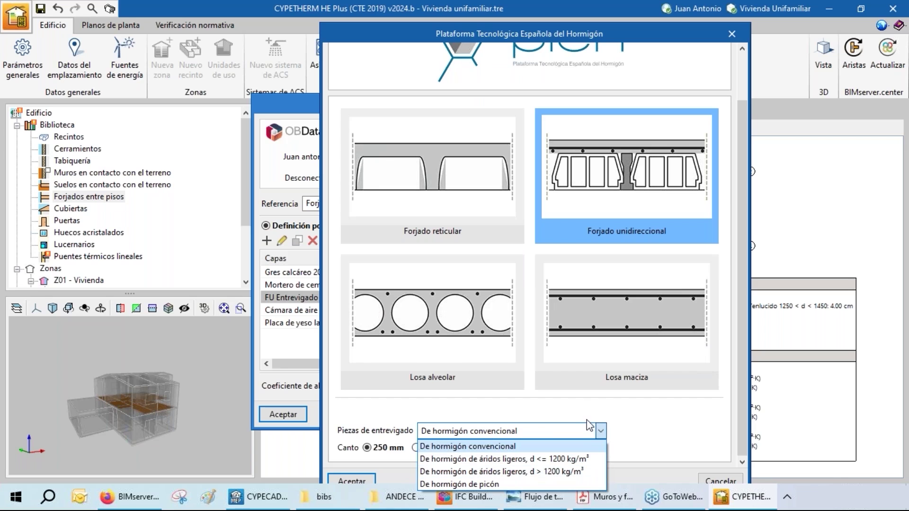
click(656, 427)
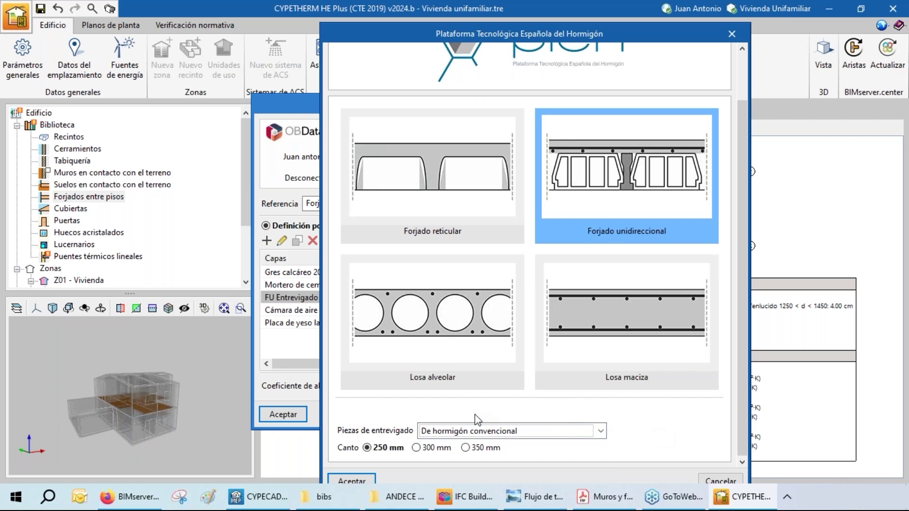
click(354, 481)
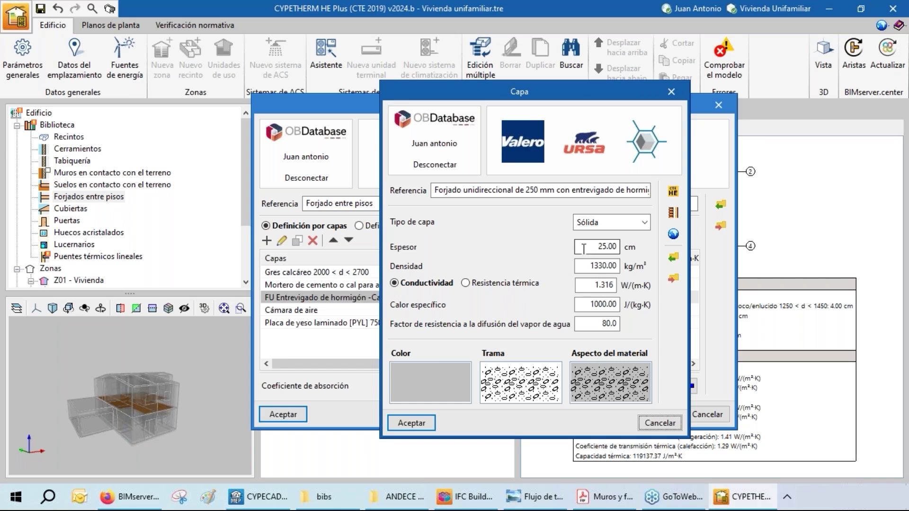
click(411, 423)
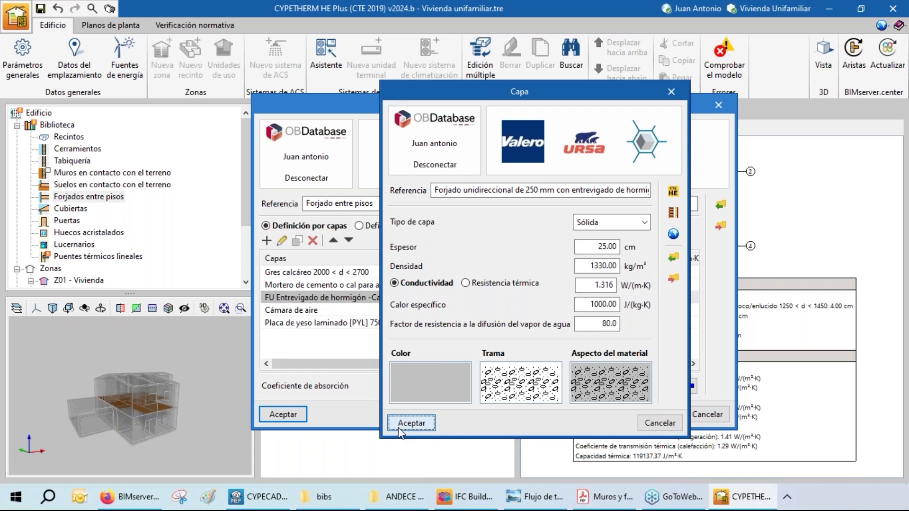
click(280, 415)
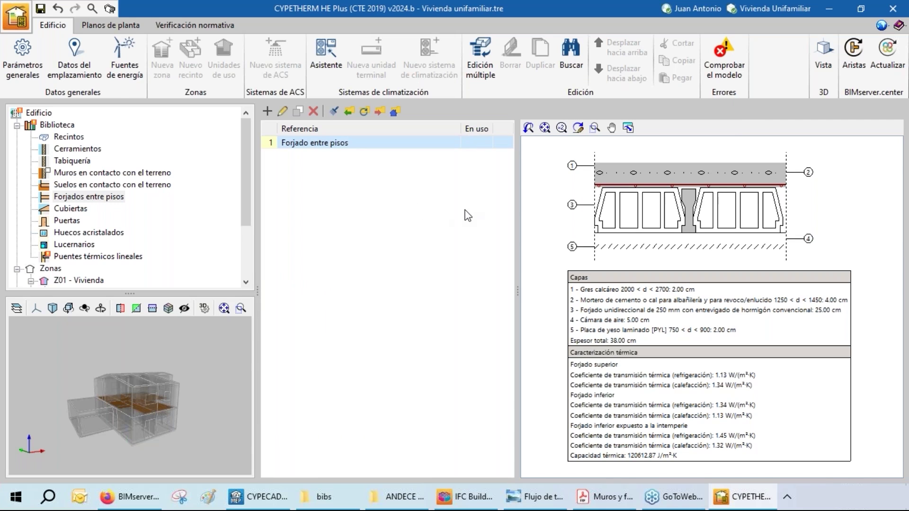
Replace the FR Entrevigado de hormigón layer of the Tejado inclinado roof with the concrete platform's 250 mm Forjado reticular, De hormigón convencional, and save the roof.
click(76, 212)
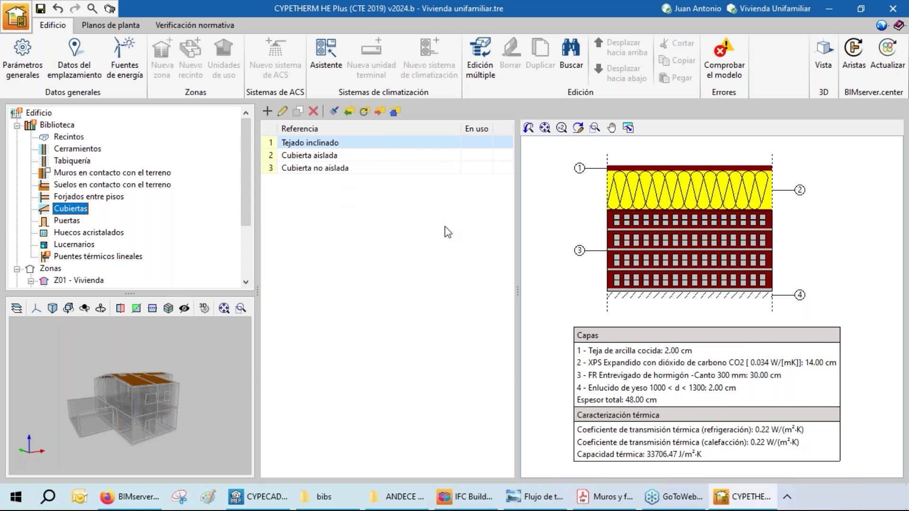
click(321, 170)
click(319, 143)
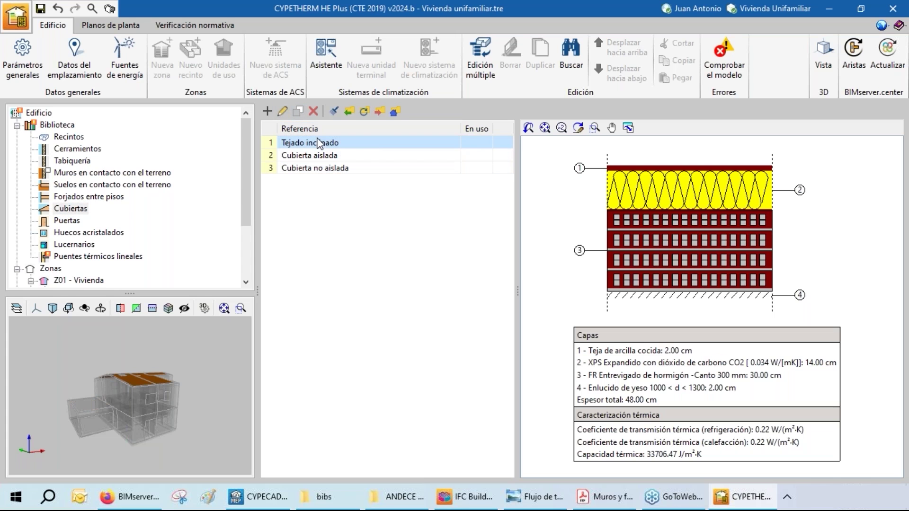
click(283, 112)
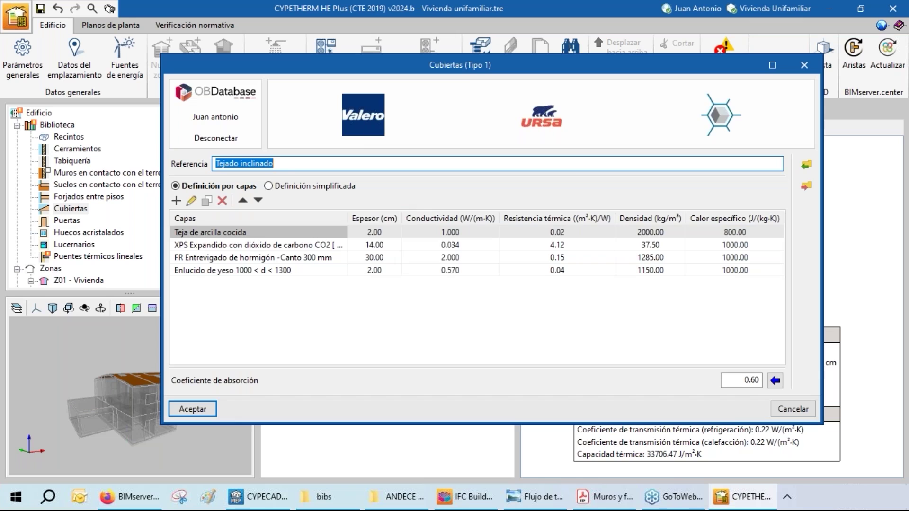
click(229, 260)
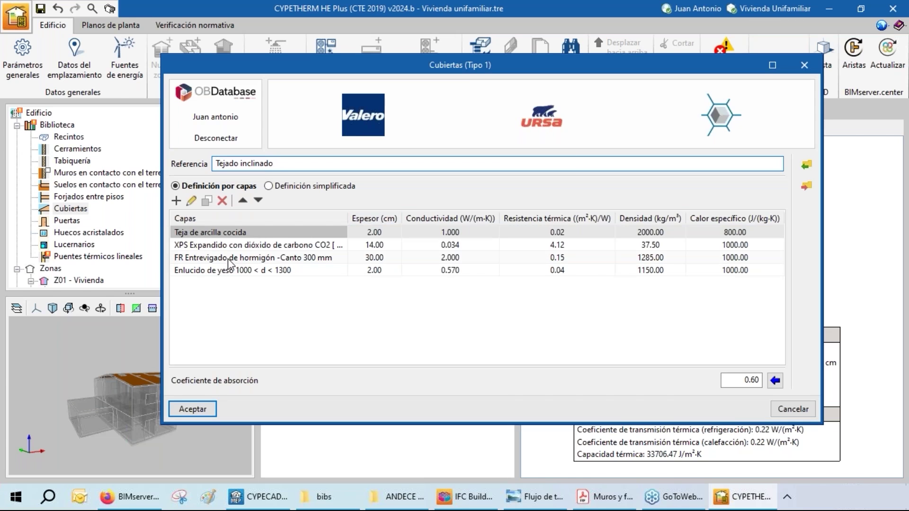
click(192, 200)
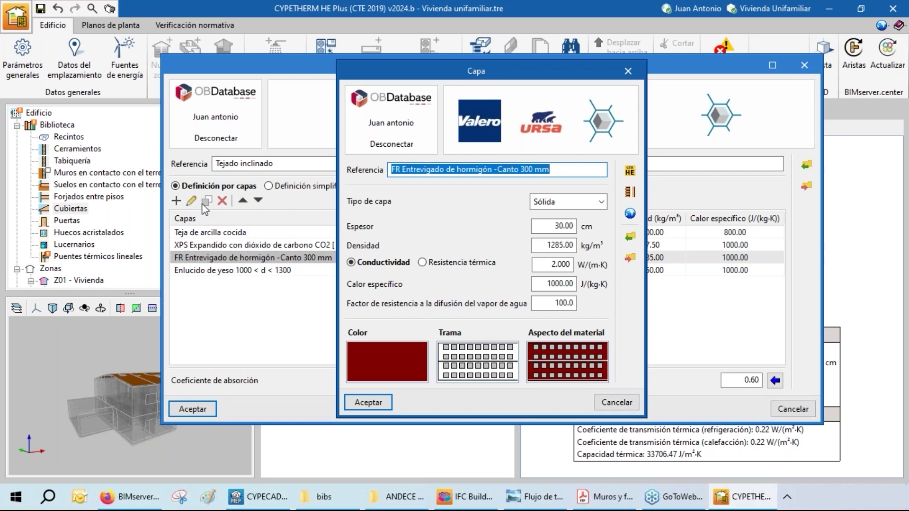
click(616, 137)
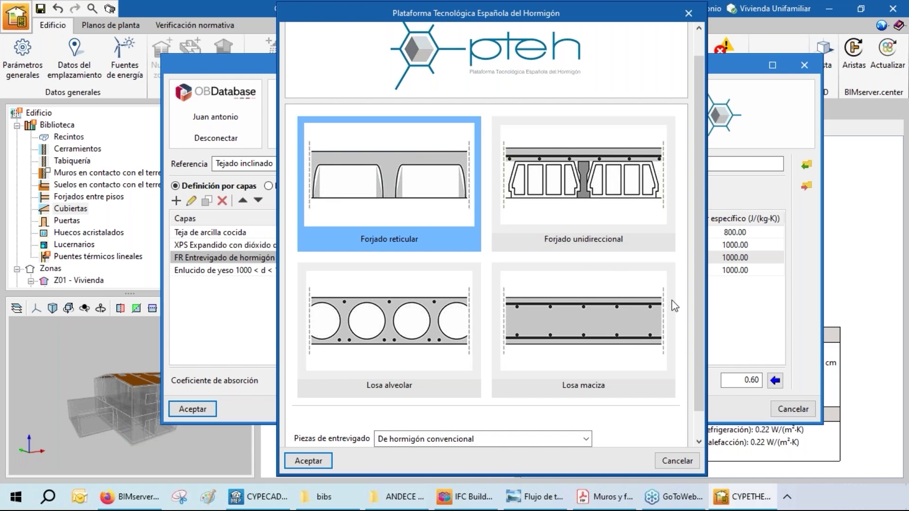
scroll(421, 323, down, 1)
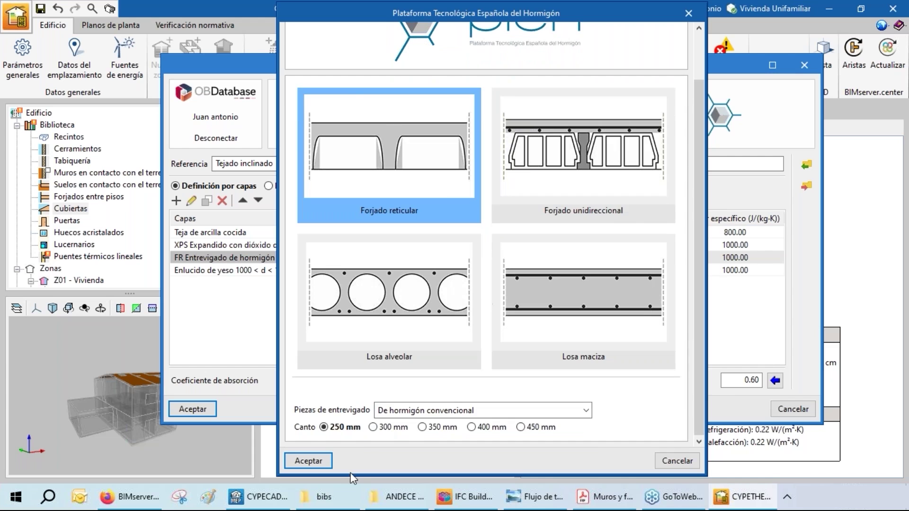
click(313, 462)
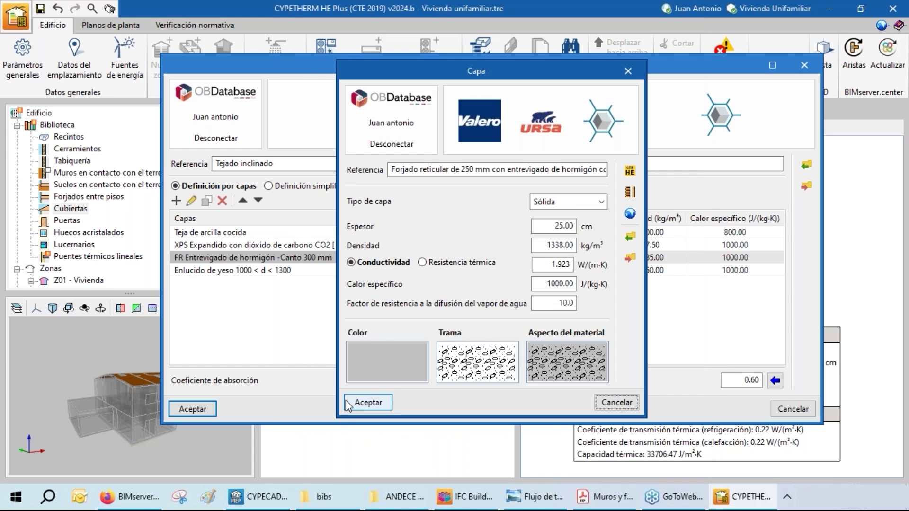
click(367, 404)
click(209, 409)
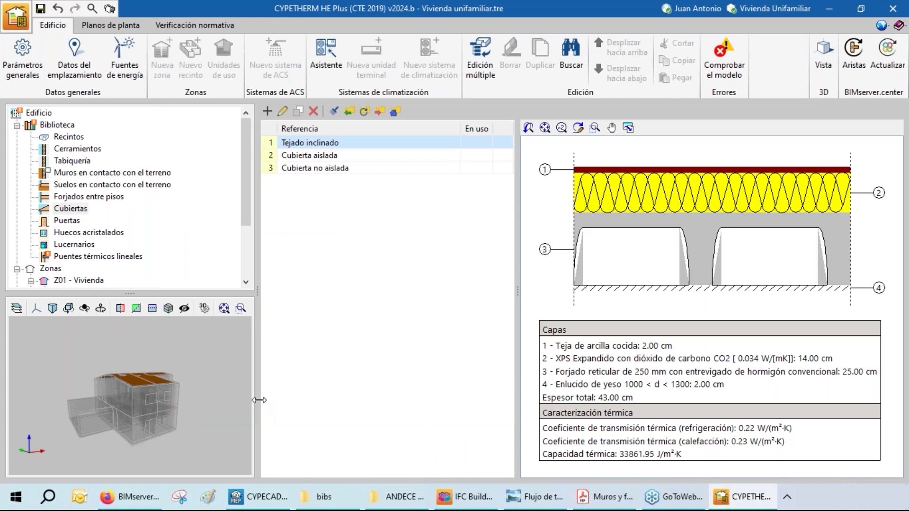
Replace the FU Entrevigado de hormigón layer of Cubierta aislada with the concrete platform's 250 mm Forjado reticular, De hormigón convencional, and save the roof.
click(341, 159)
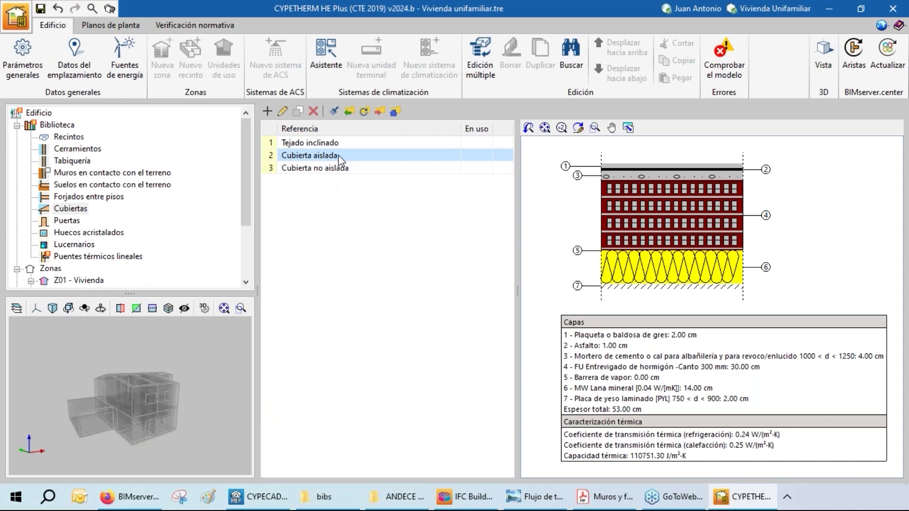
double_click(340, 159)
click(238, 274)
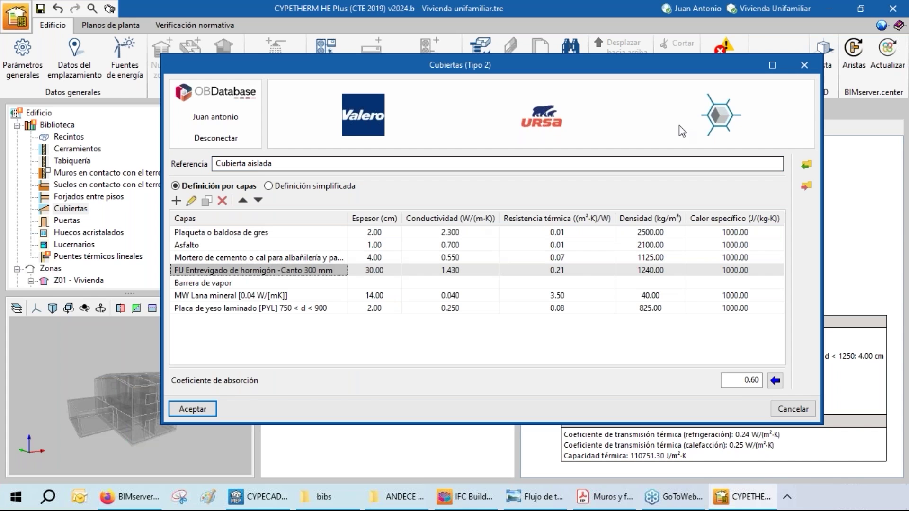
click(720, 119)
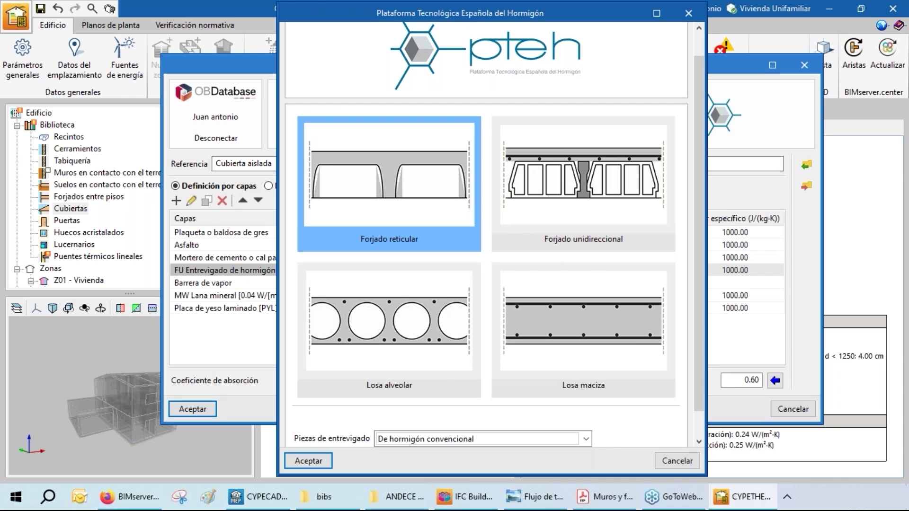
click(689, 13)
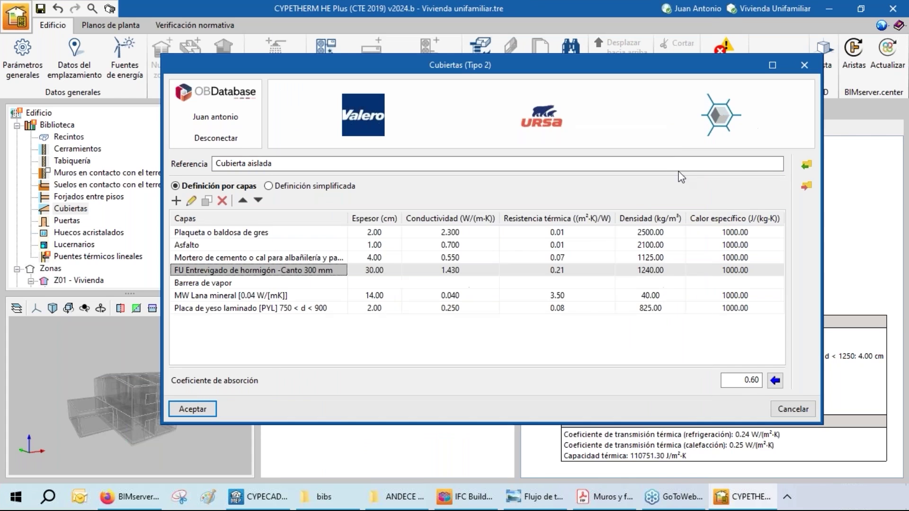
double_click(280, 269)
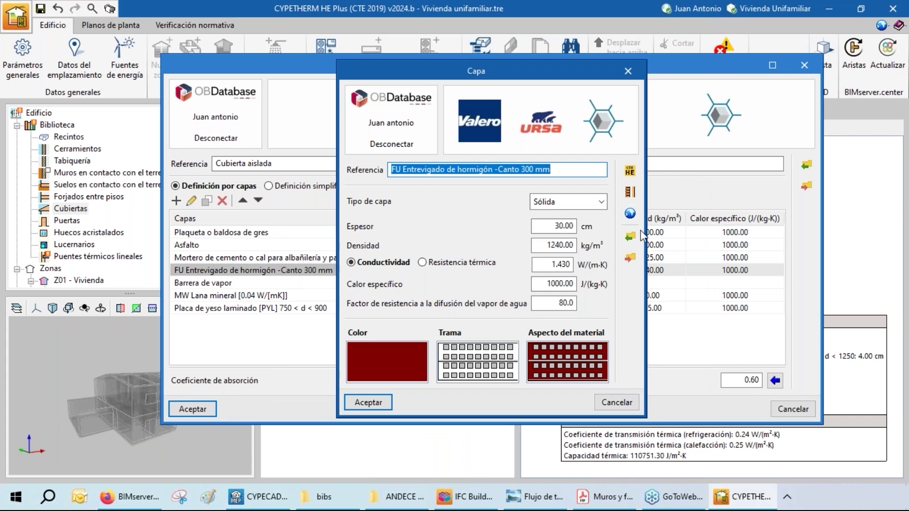
click(603, 121)
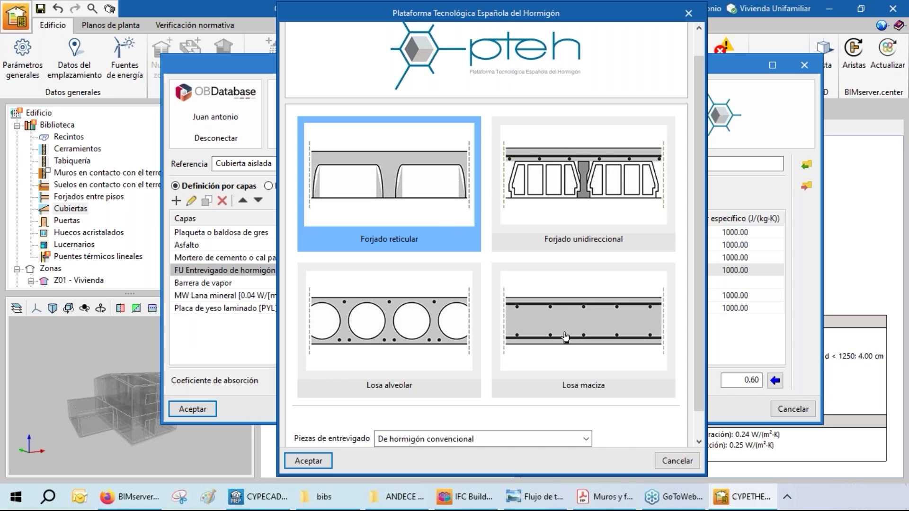
click(313, 461)
click(360, 403)
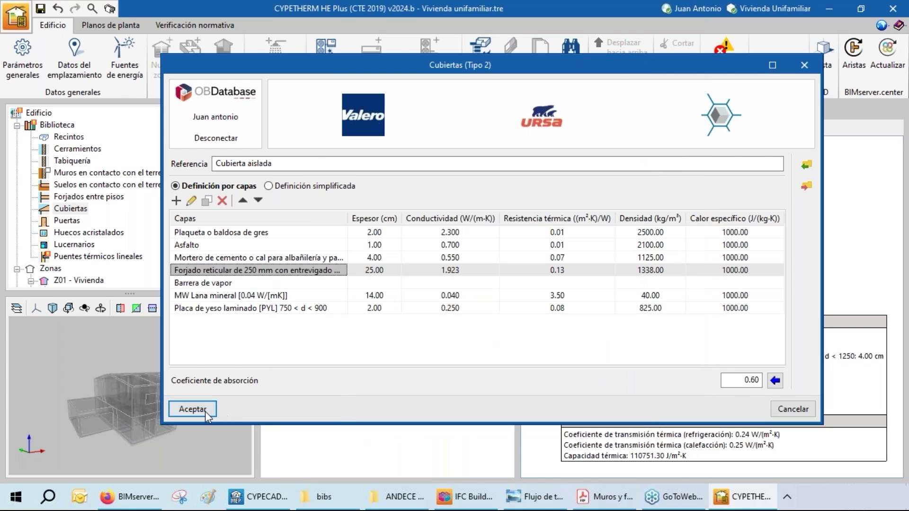
click(206, 410)
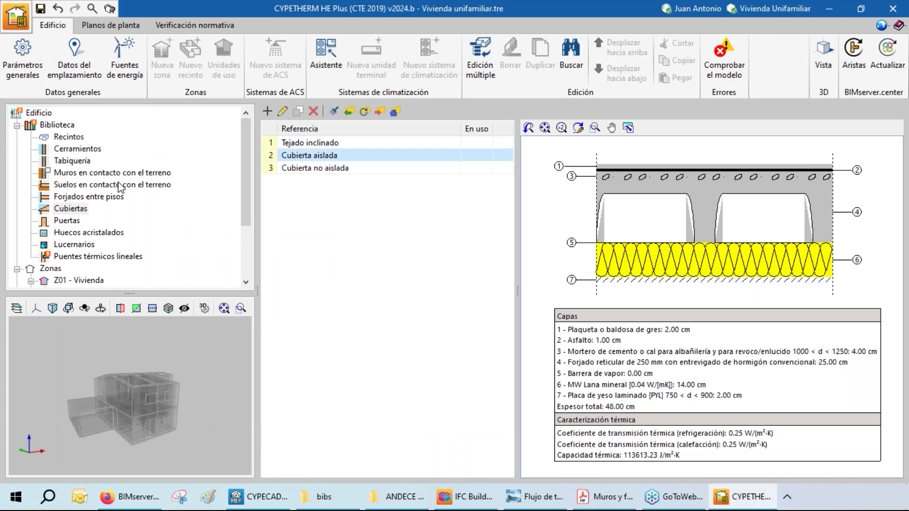
Replace the FU Entrevigado de hormigón layer of Cubierta no aislada with the platform's 250 mm Forjado reticular, De hormigón convencional, and save the roof.
click(302, 168)
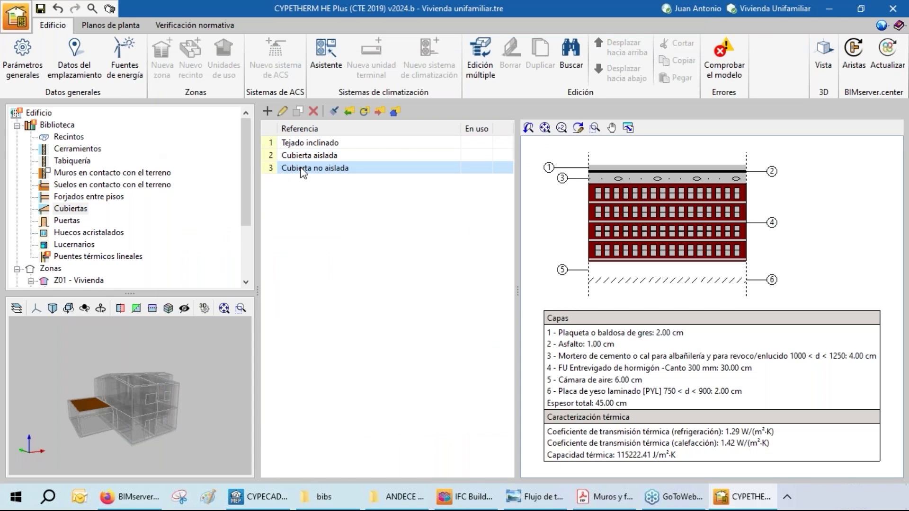
click(282, 111)
double_click(231, 273)
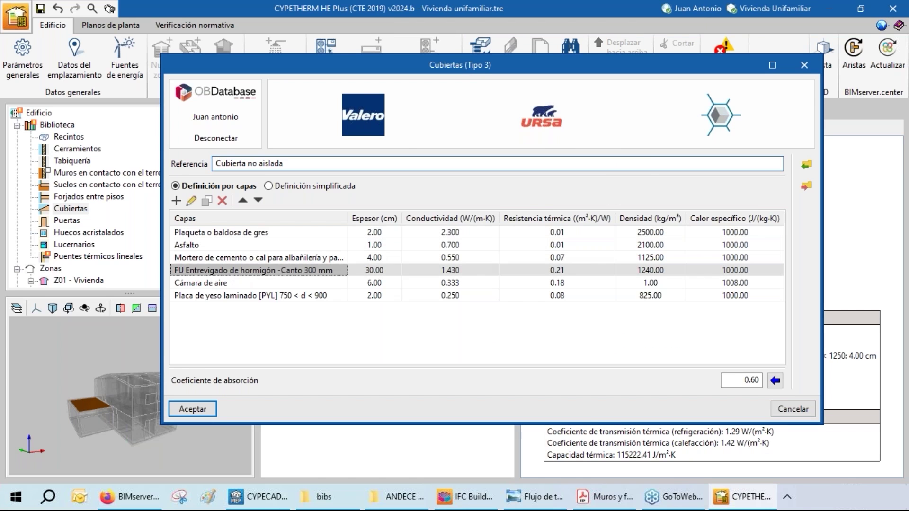
click(602, 121)
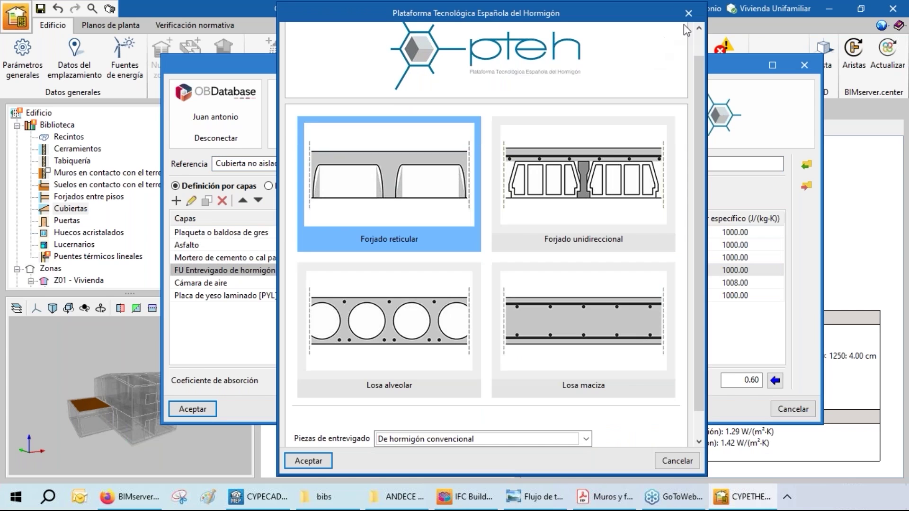
click(702, 11)
click(602, 120)
click(325, 461)
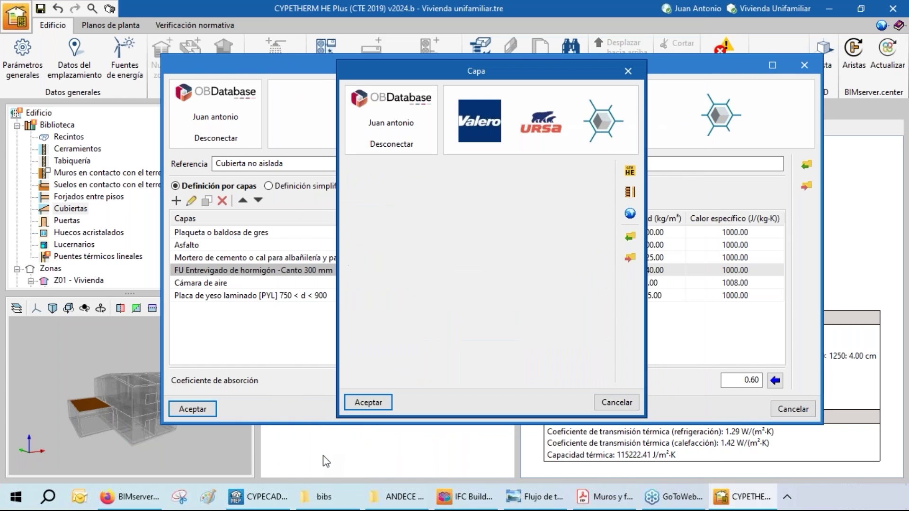
click(368, 406)
click(172, 407)
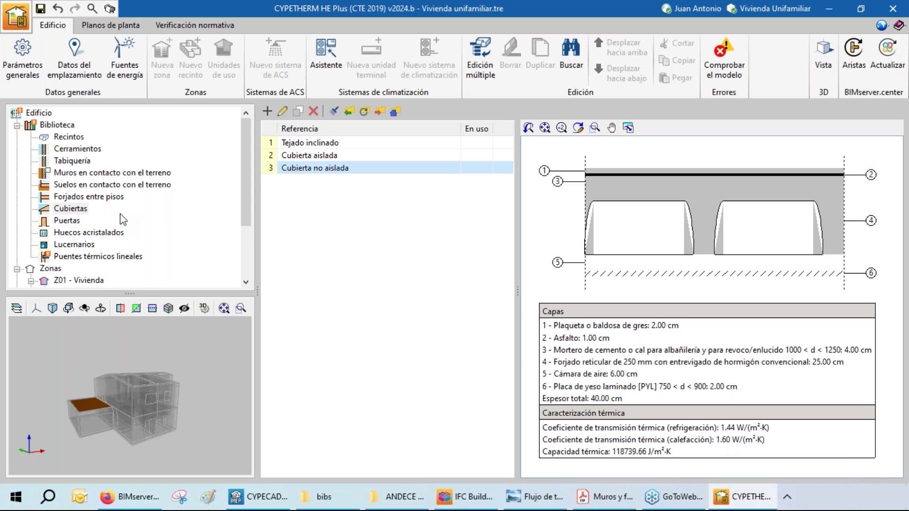
Check the building model for errors and warnings.
scroll(156, 234, down, 1)
scroll(155, 234, down, 2)
scroll(157, 236, up, 3)
click(719, 71)
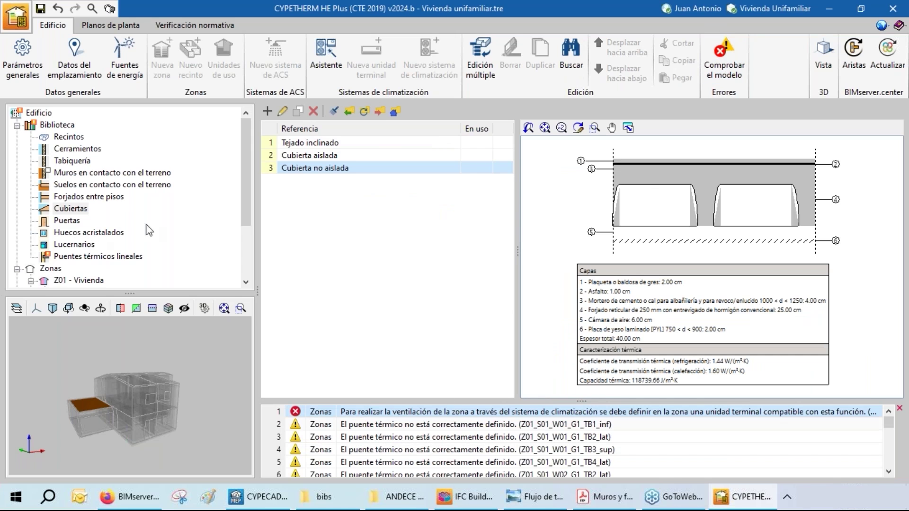
Add a heat recovery terminal unit named Recuperador de calor to zone Z01 - Vivienda, with a sensible efficiency of 85 %.
scroll(81, 254, down, 2)
click(93, 223)
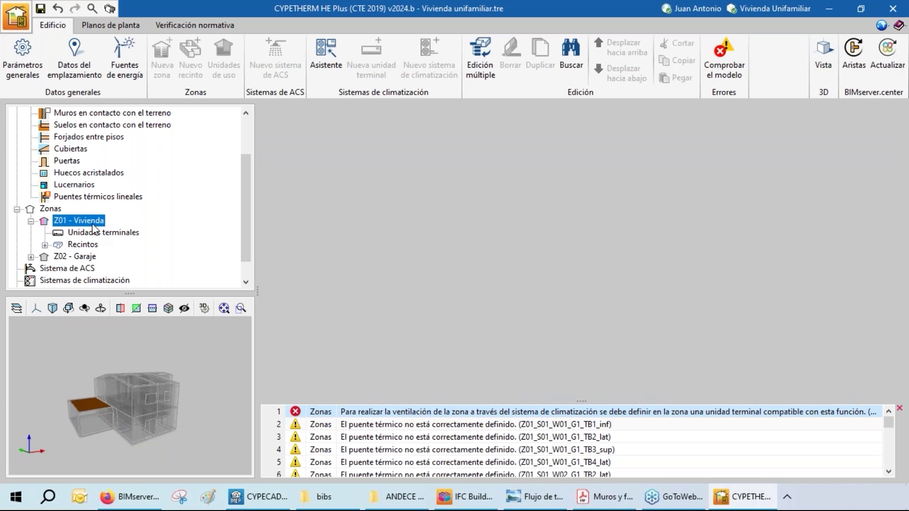
click(84, 233)
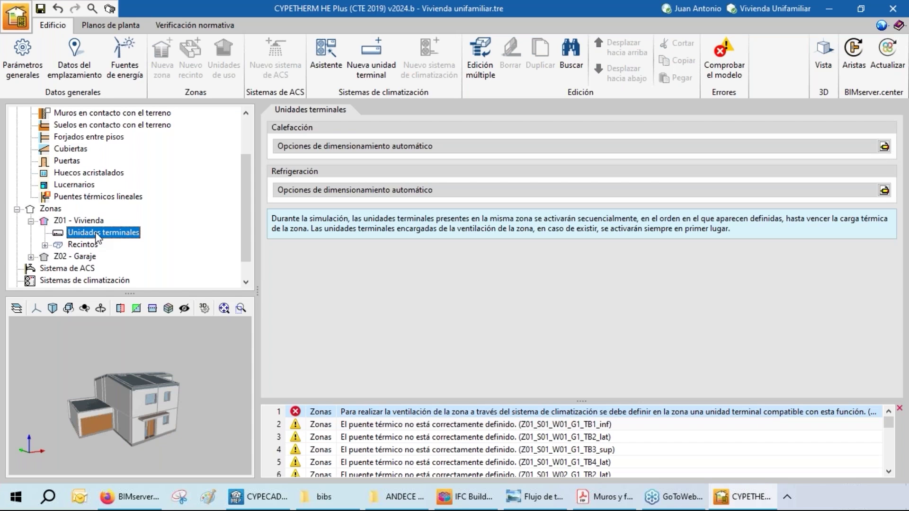
click(365, 60)
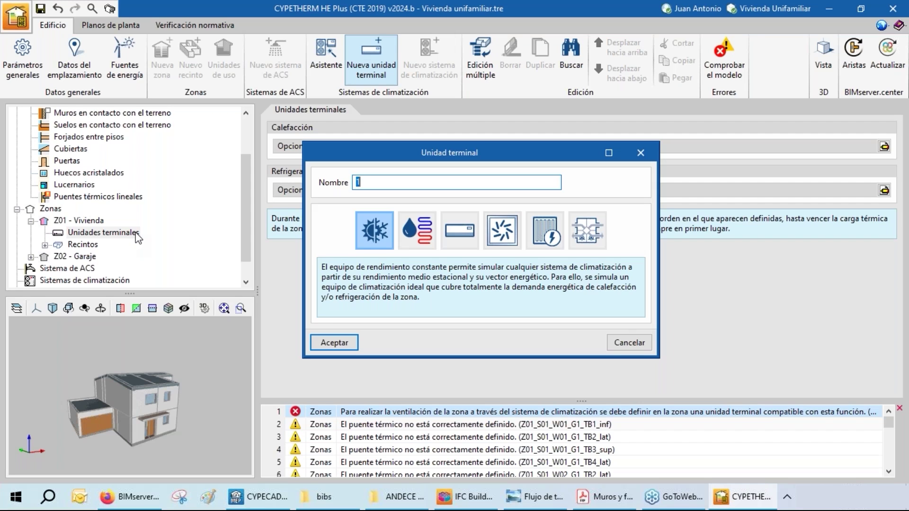
text(Recuperador)
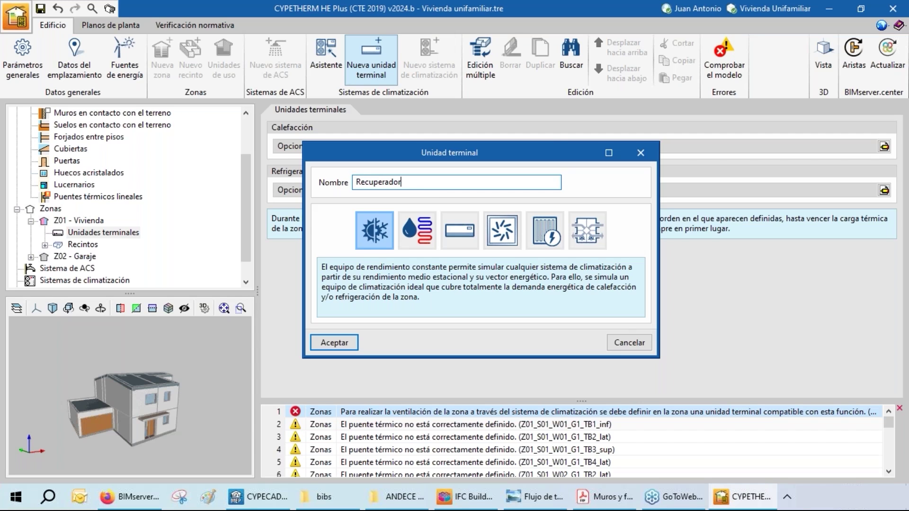
text( de calor)
click(587, 230)
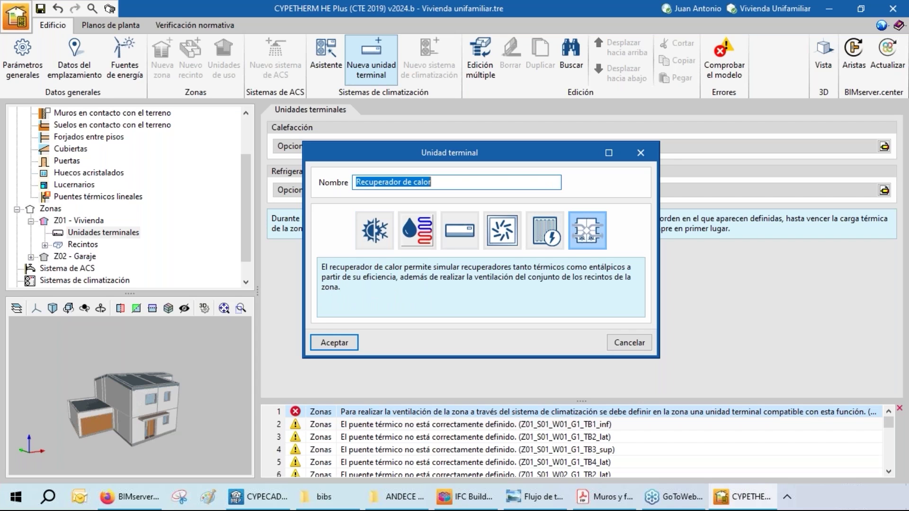
click(334, 342)
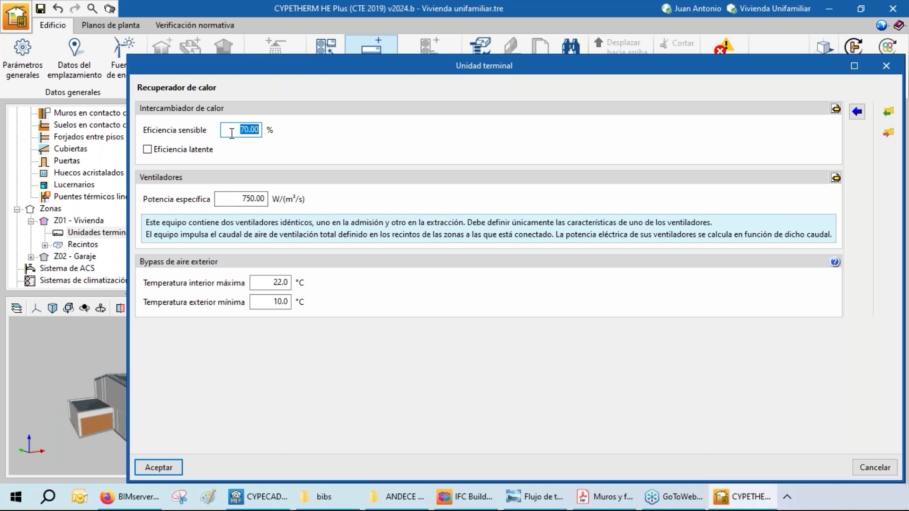
text(85)
click(175, 469)
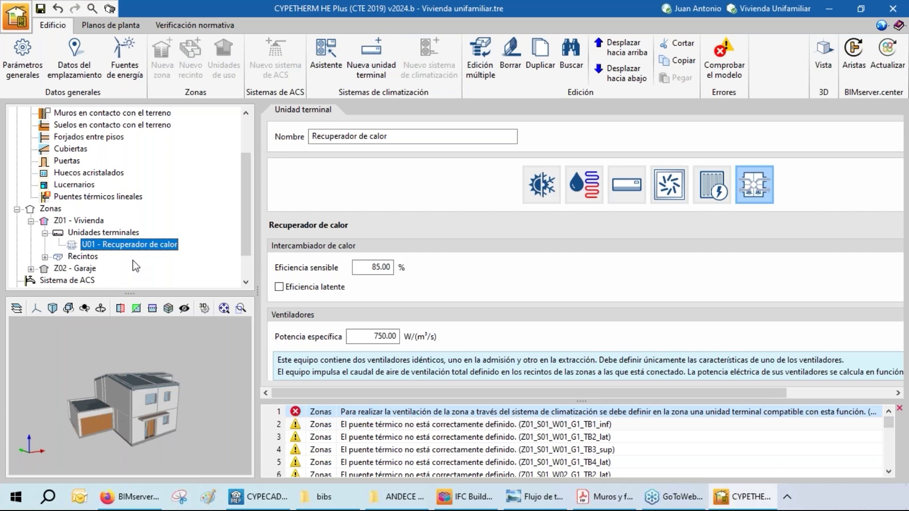
scroll(136, 265, down, 1)
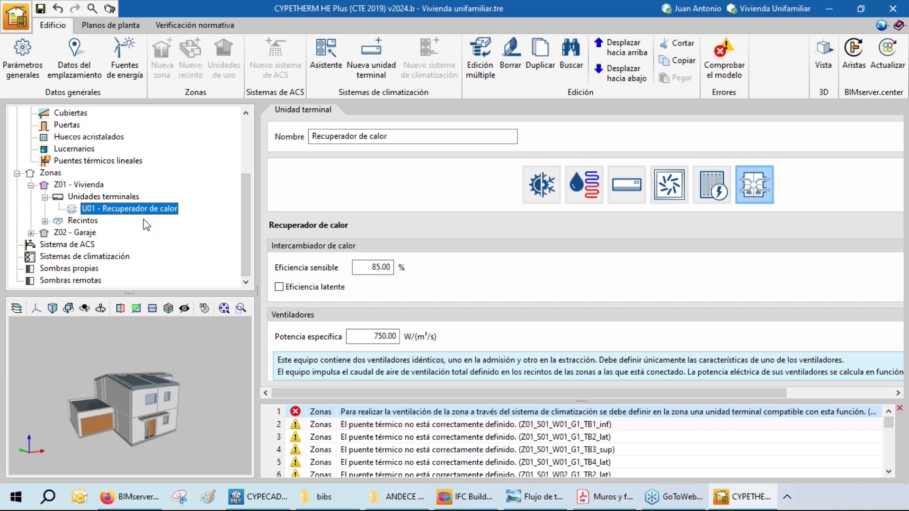
right_click(106, 210)
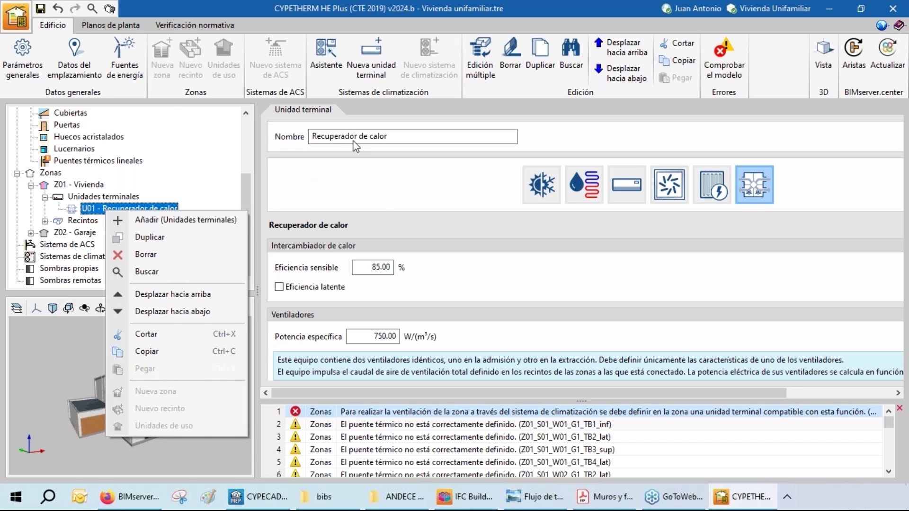
click(380, 194)
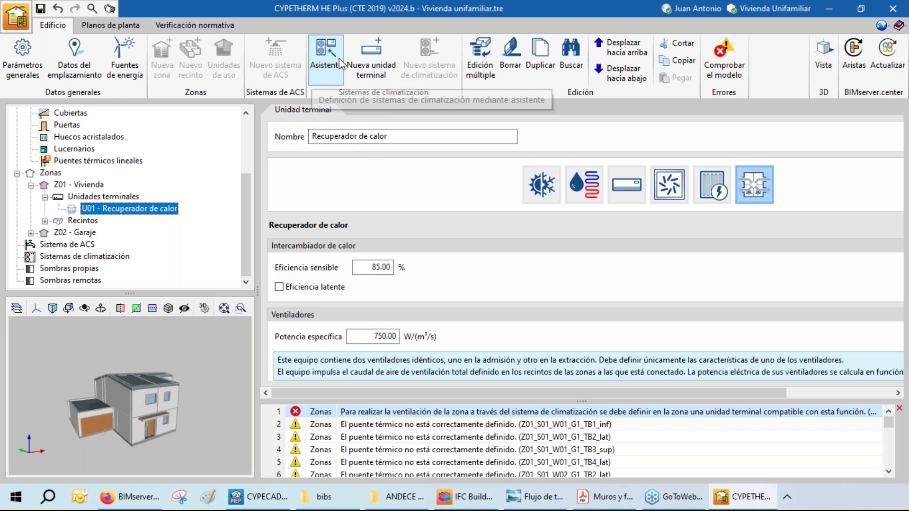
click(334, 70)
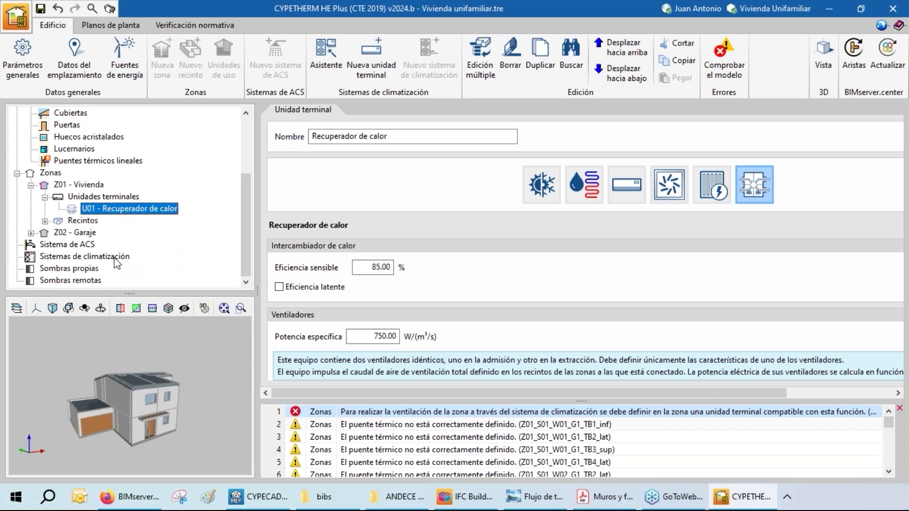
Start a new water-based climate control system with the assistant, giving it the reference Aerotermia.
click(326, 66)
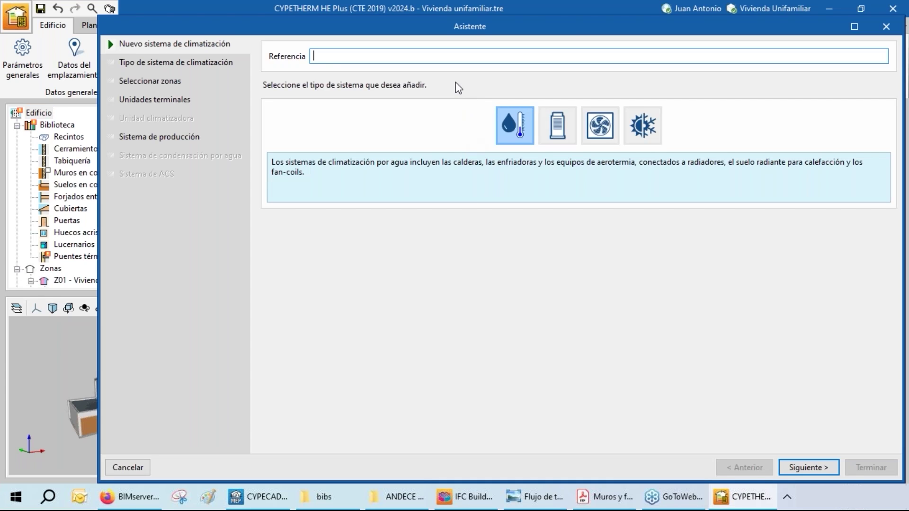
text(Aerotermia)
click(521, 127)
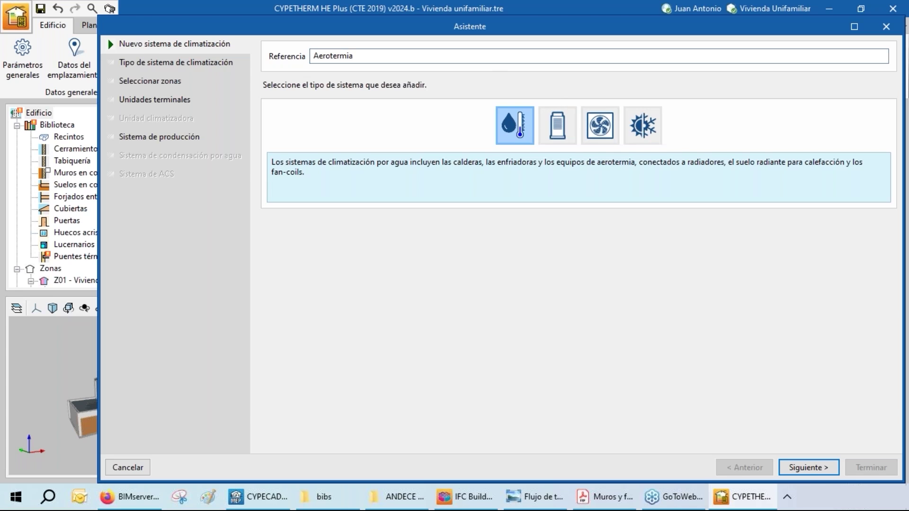
click(808, 468)
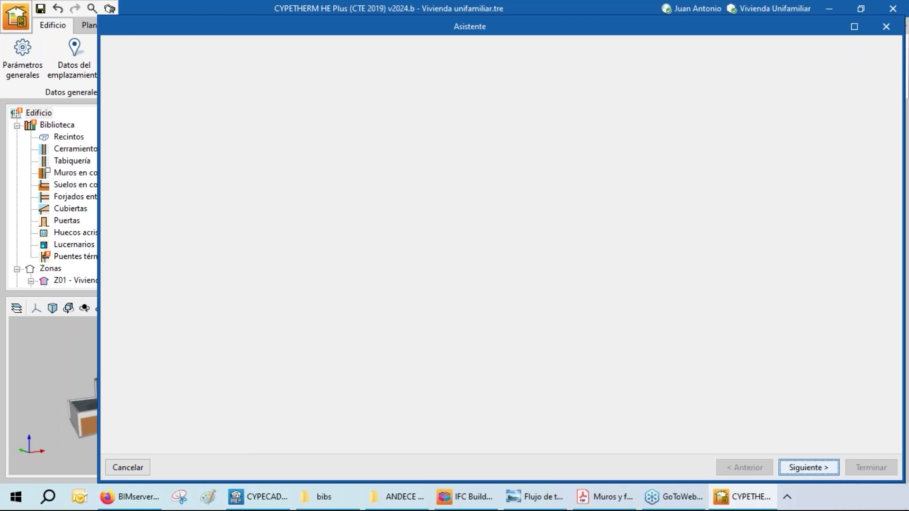
Define the system with fan-coil terminal units and Mitsubishi Electric Aerotermia production, serving zone Z01_Vivienda with the default Fan-coil unit.
click(653, 93)
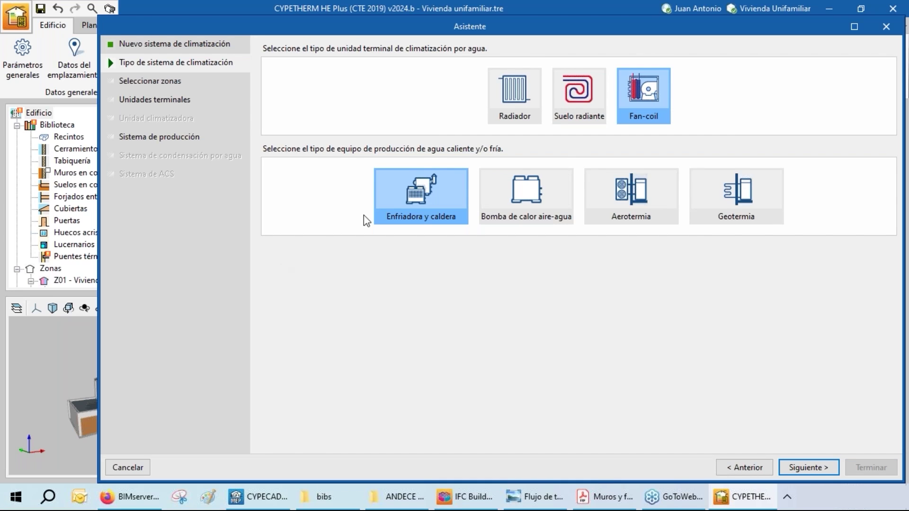
click(632, 199)
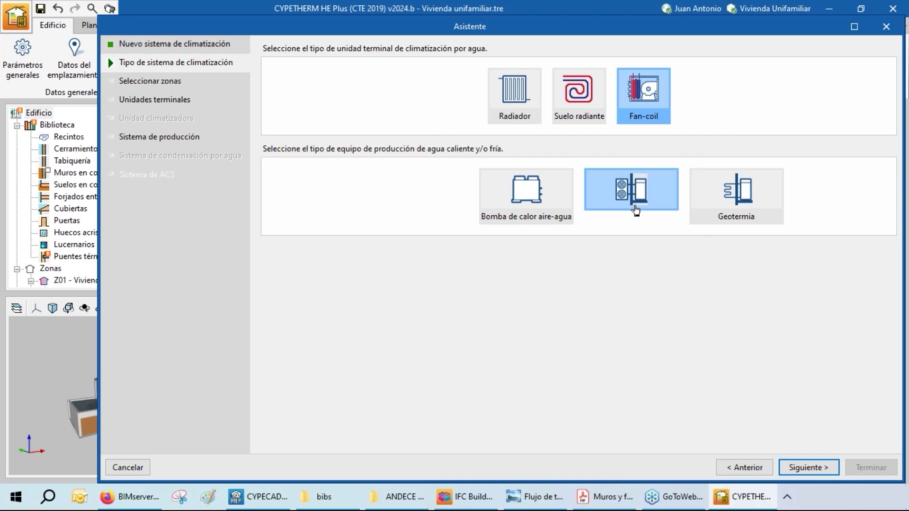
click(667, 295)
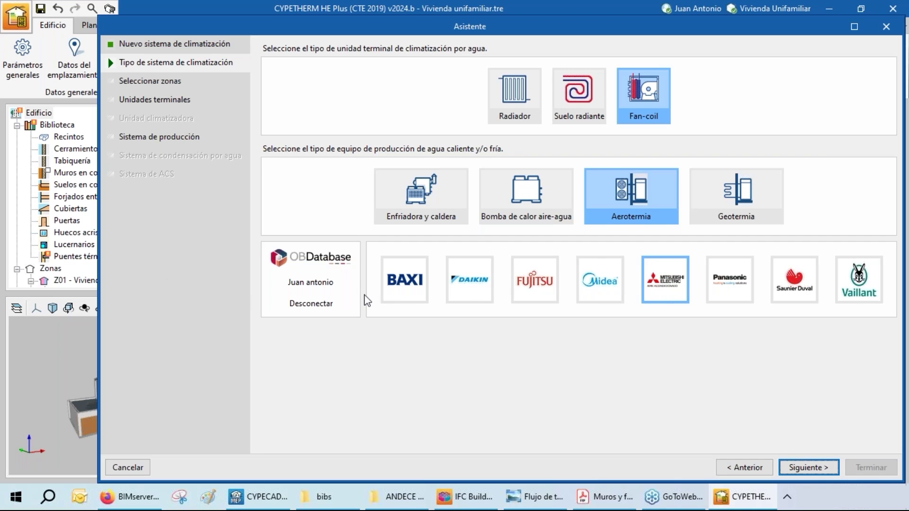
click(811, 467)
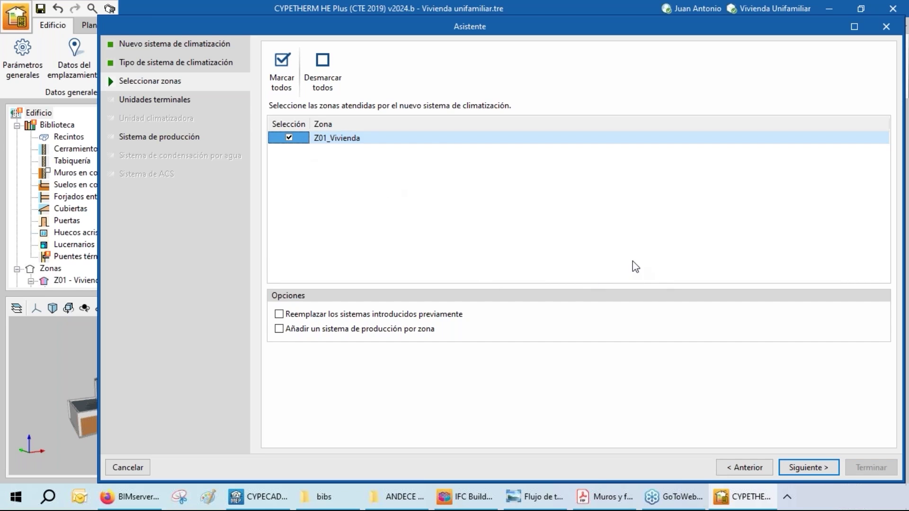
click(813, 471)
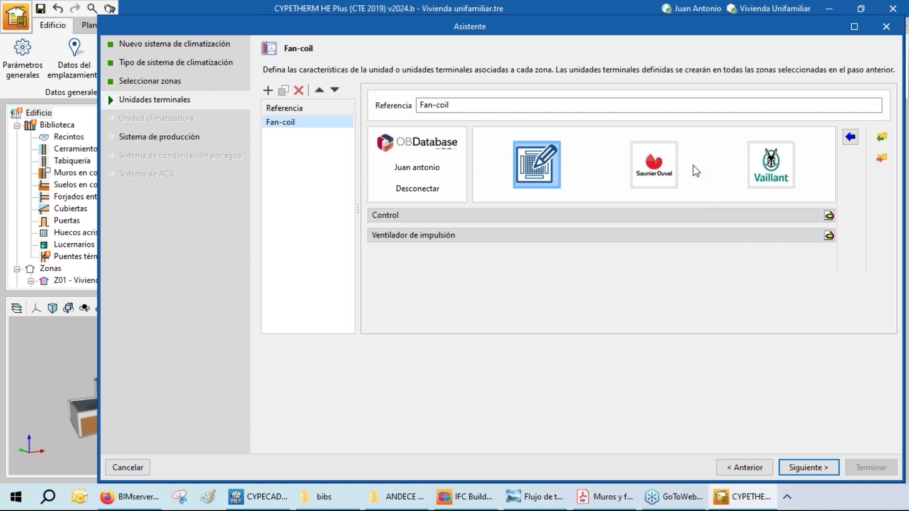
click(809, 468)
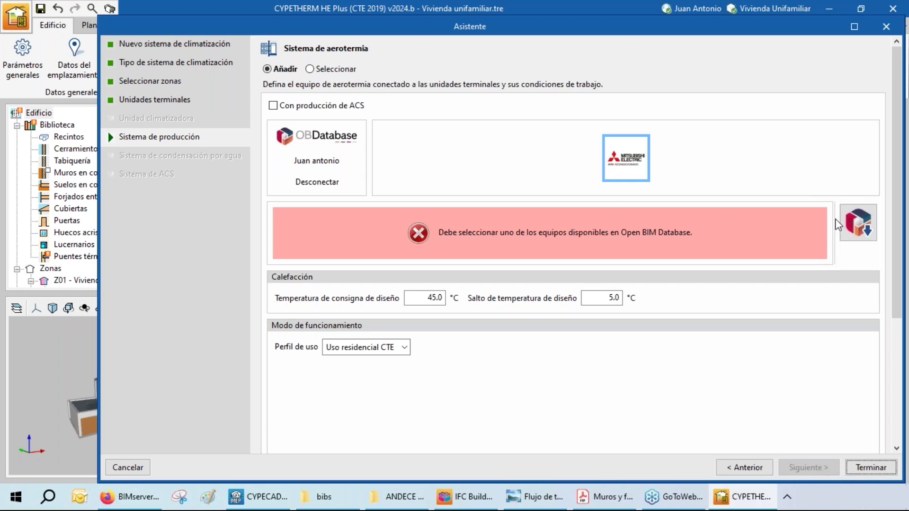
Select the R32 Eco Inverter SUZ-SWM80VA outdoor unit with the reversible Hydrobox Duo ERST17D-VM2D indoor unit from Open BIM Database.
click(861, 227)
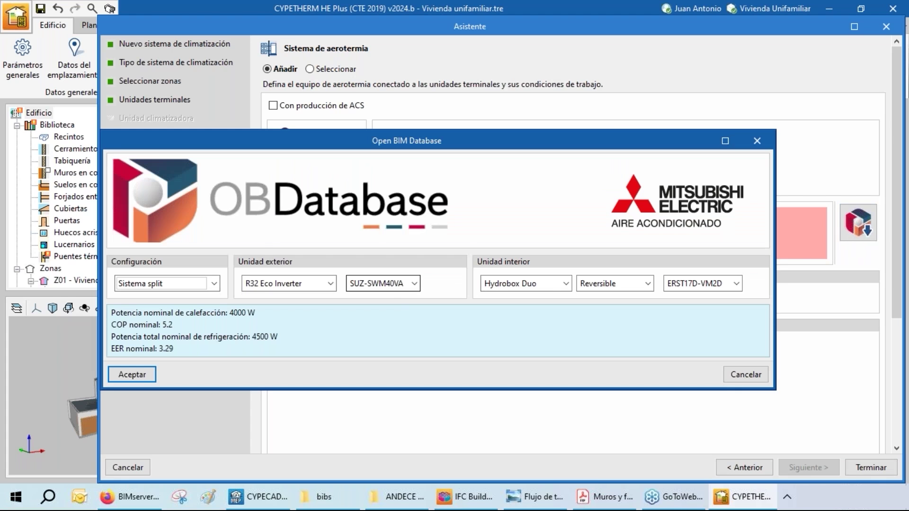
click(415, 283)
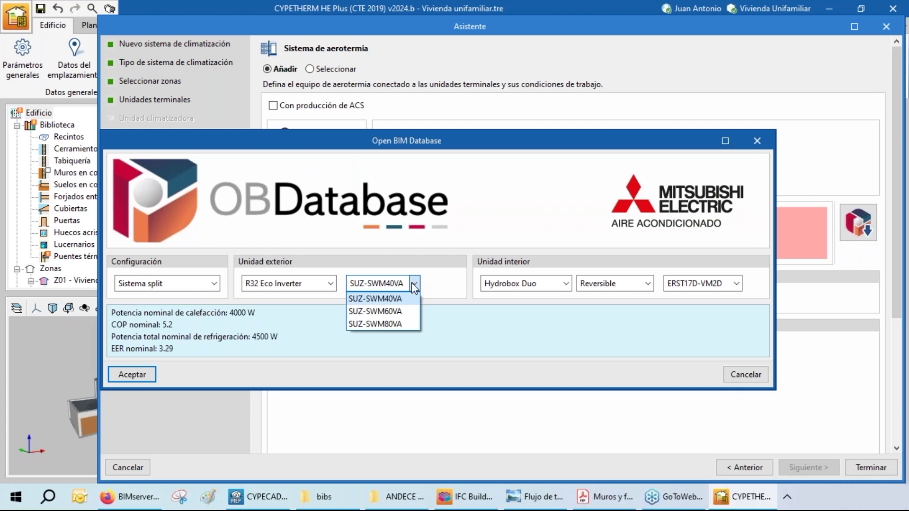
click(396, 323)
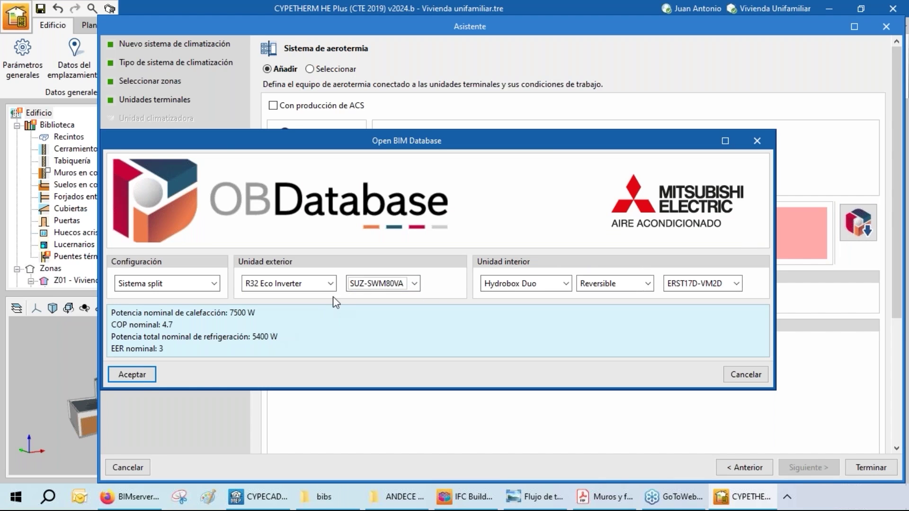
click(311, 288)
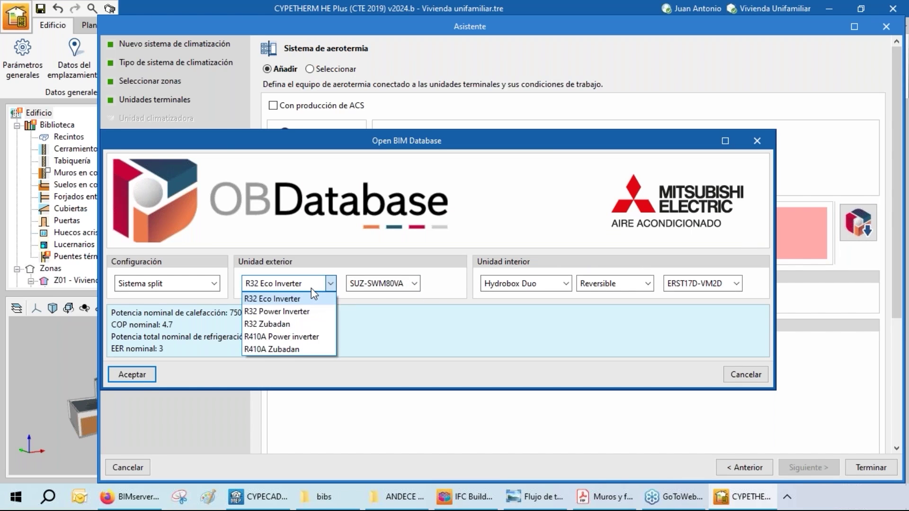
click(311, 288)
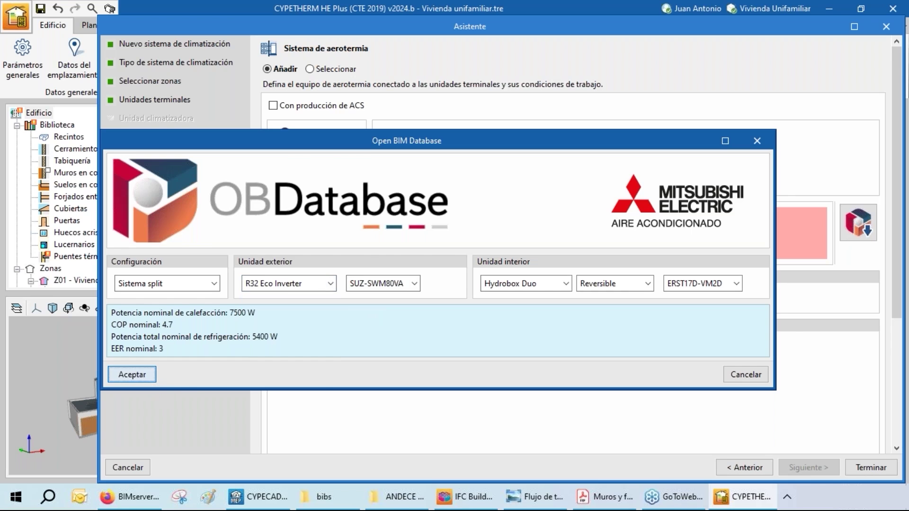
click(138, 379)
Include ACS production in the aerothermal system, accept the proposed ACS definition and finish the assistant.
click(304, 109)
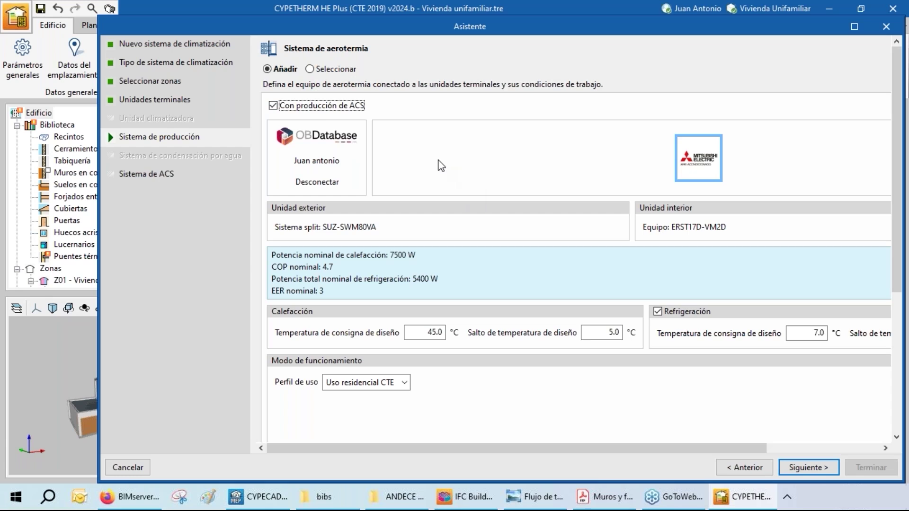
click(809, 468)
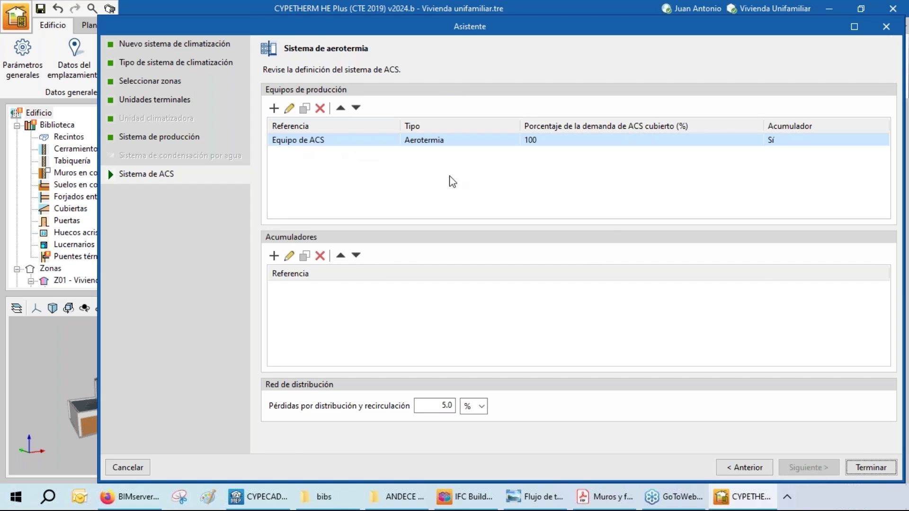
click(869, 469)
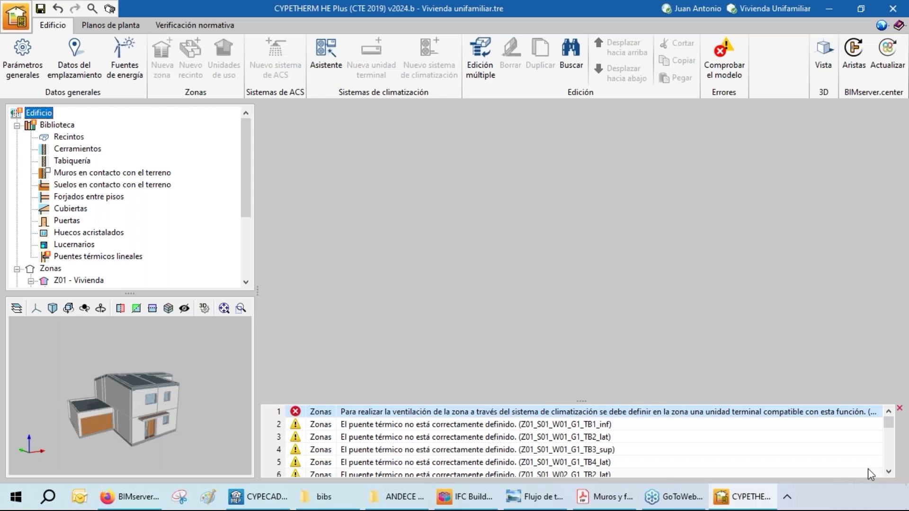
Review the dwelling's terminal units, the Aerotermia climate system and the ACS system, and recheck the model for errors.
scroll(213, 181, down, 3)
click(99, 200)
click(123, 211)
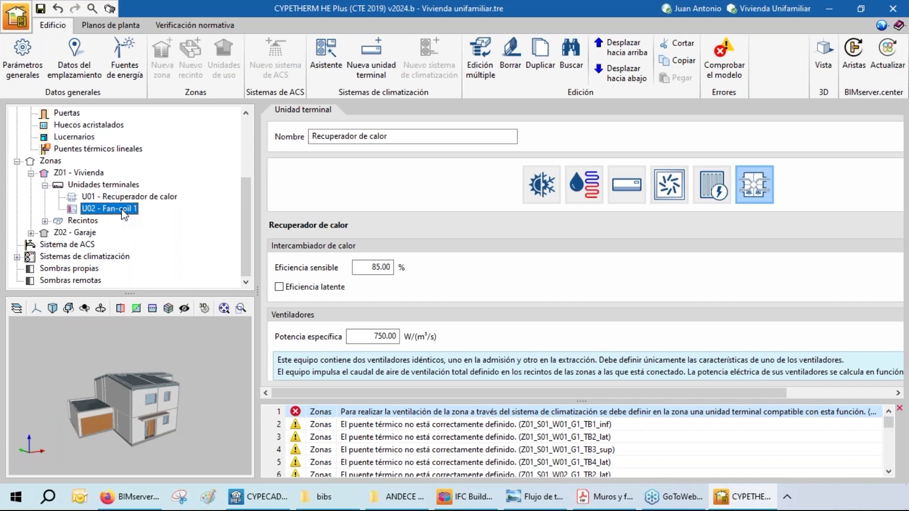
double_click(76, 258)
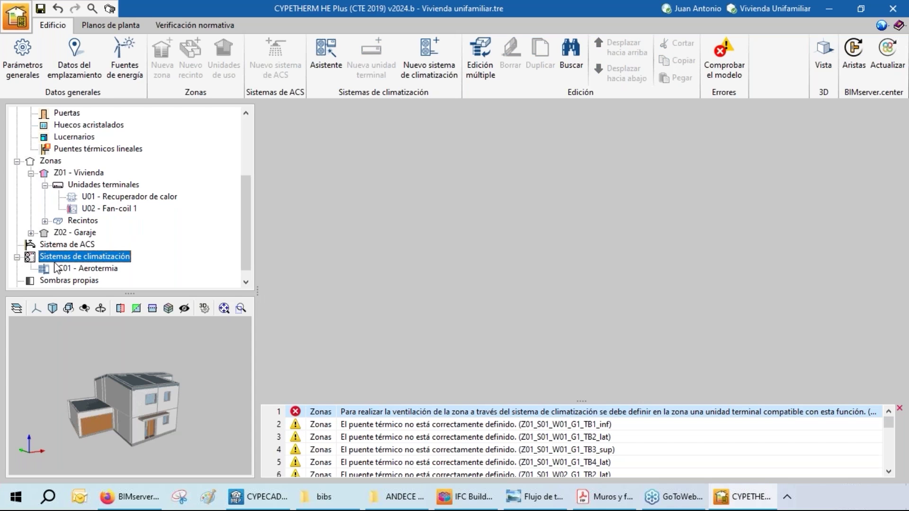
click(85, 269)
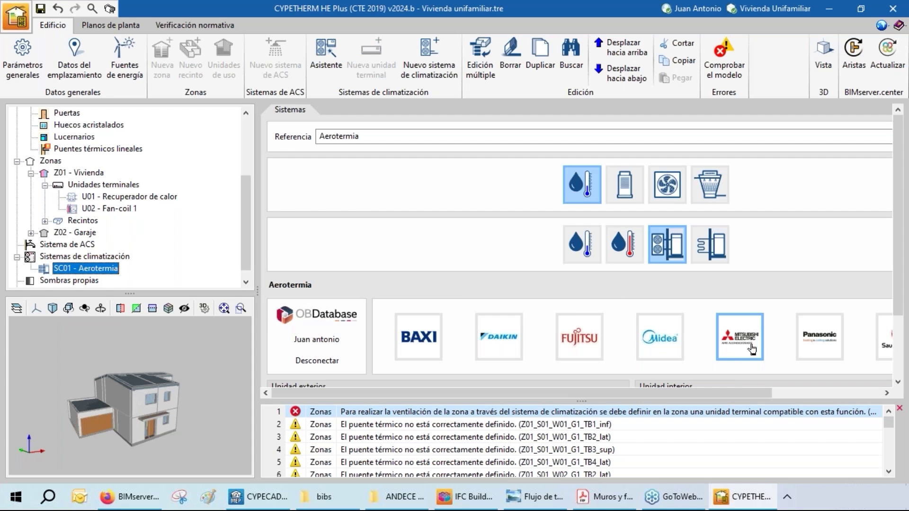
click(64, 245)
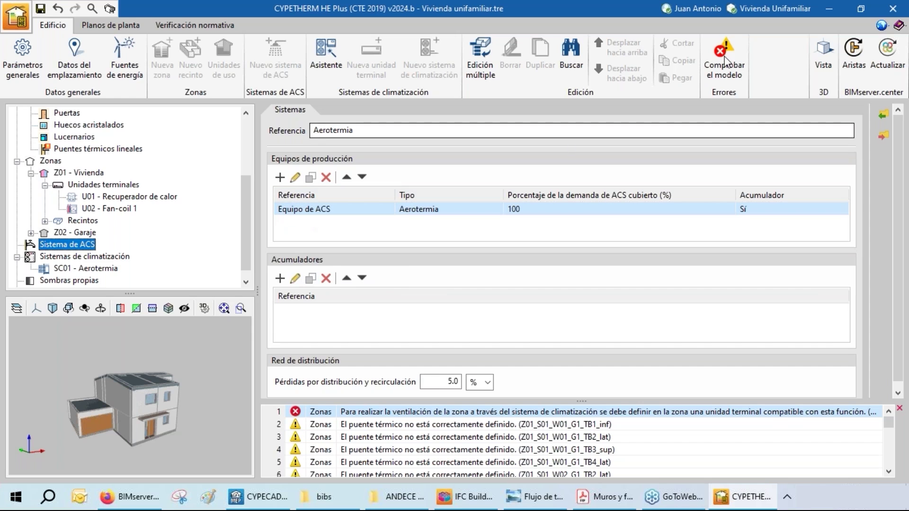
click(726, 70)
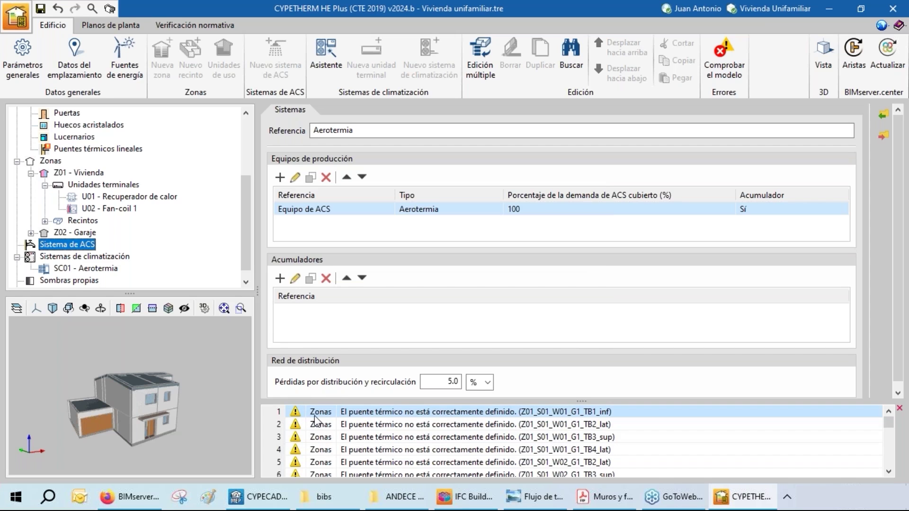
Inspect the linear thermal bridges in the library, start the edge processing and open its configuration.
click(114, 150)
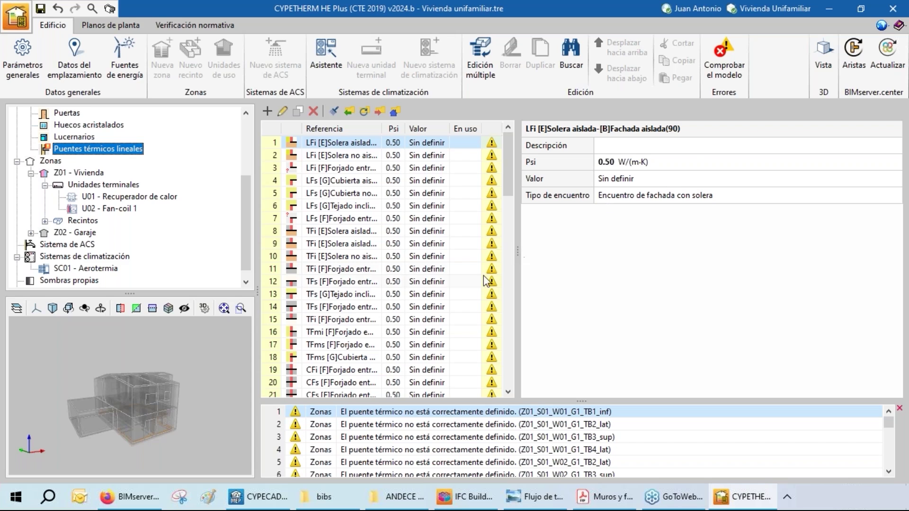
click(854, 64)
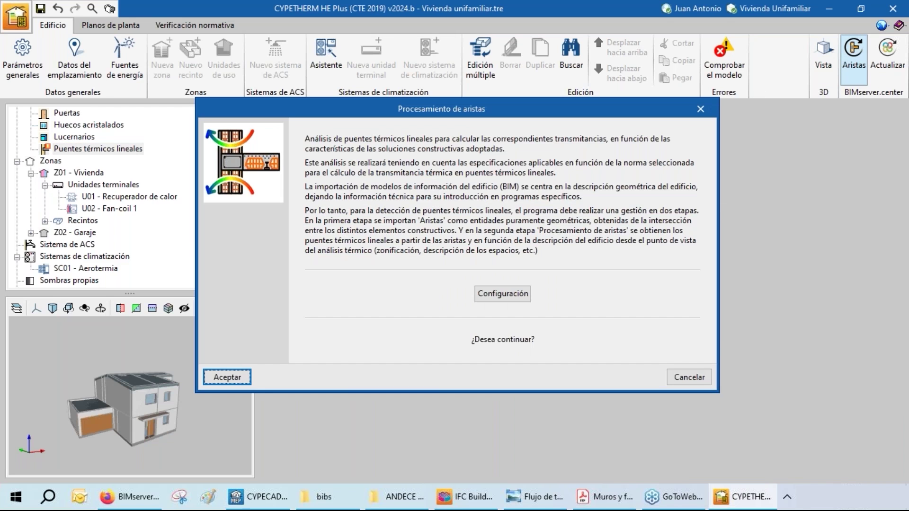
click(503, 294)
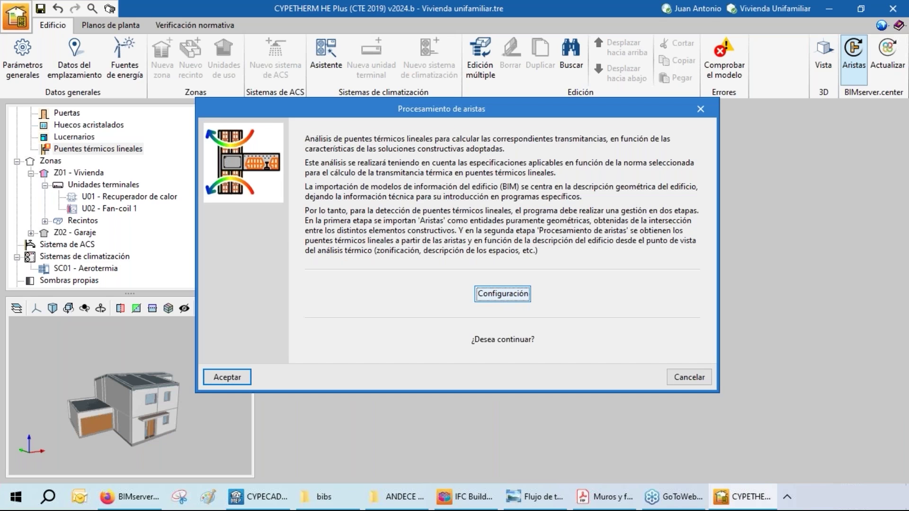